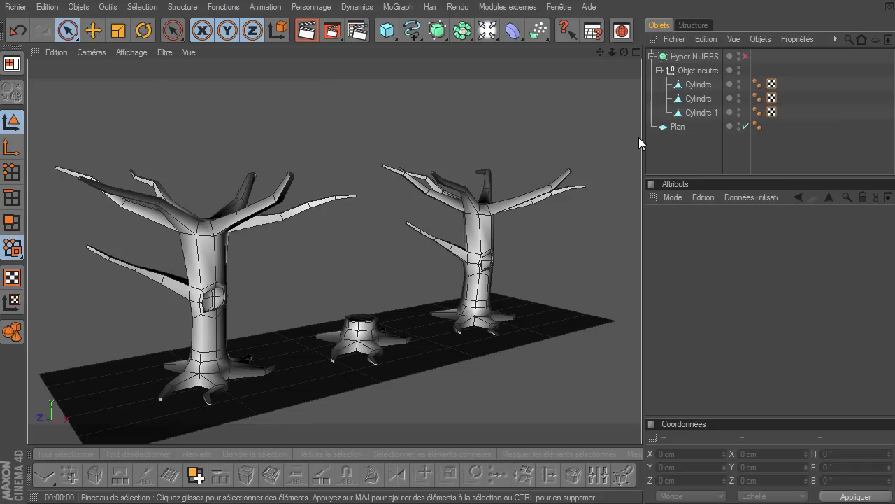
Select the second Cylindre (the left tree) and switch to Polygons mode
{"action": "left_click_drag", "start_coordinate": [623, 53], "coordinate": [478, 338]}
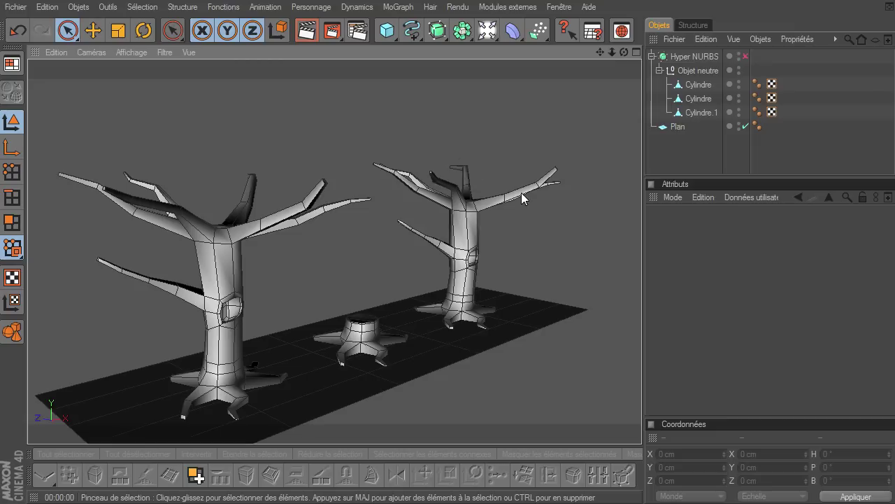
{"action": "left_click_drag", "start_coordinate": [600, 53], "coordinate": [641, 346]}
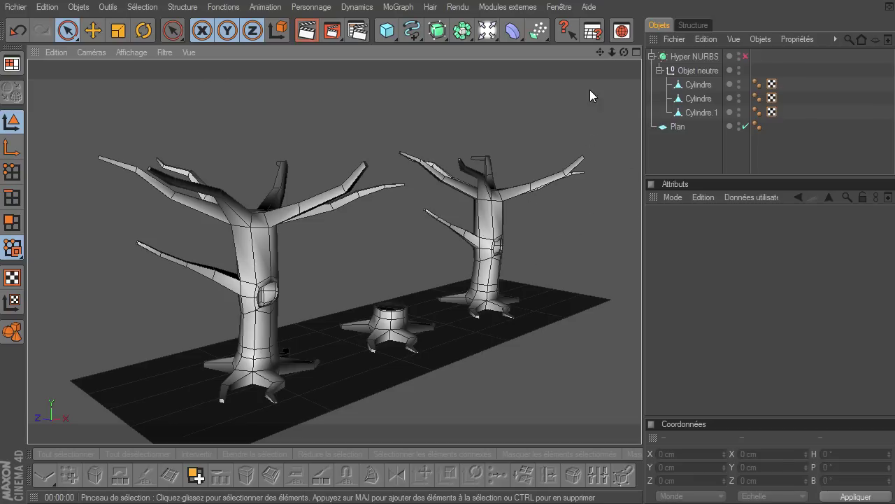
{"action": "left_click_drag", "start_coordinate": [599, 52], "coordinate": [477, 120]}
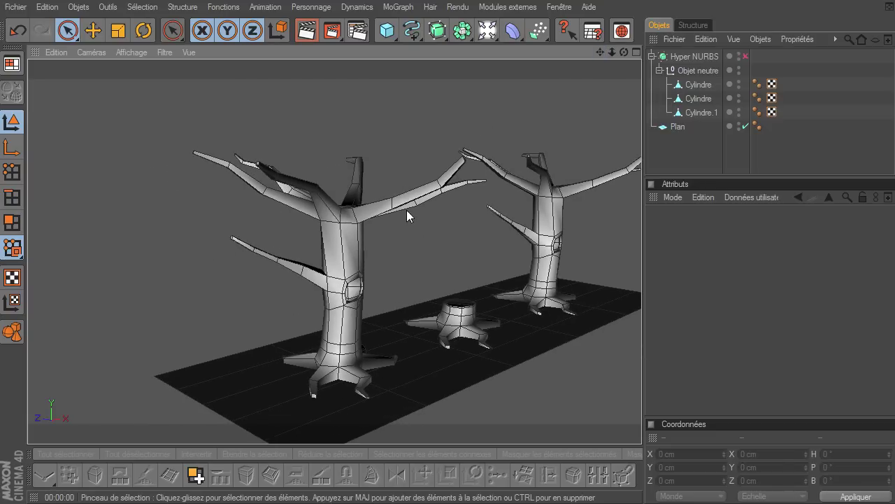
{"action": "left_click_drag", "start_coordinate": [612, 53], "coordinate": [446, 134]}
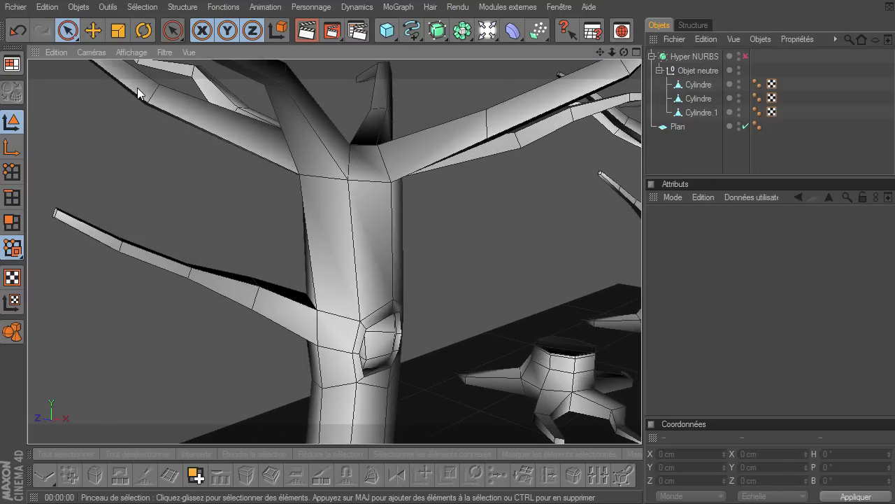
{"action": "left_click_drag", "start_coordinate": [600, 52], "coordinate": [304, 175]}
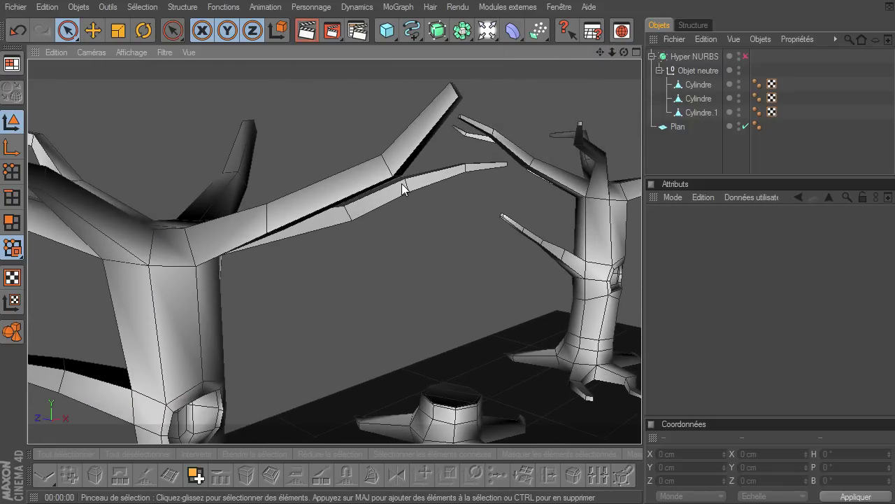
{"action": "left_click", "coordinate": [692, 98]}
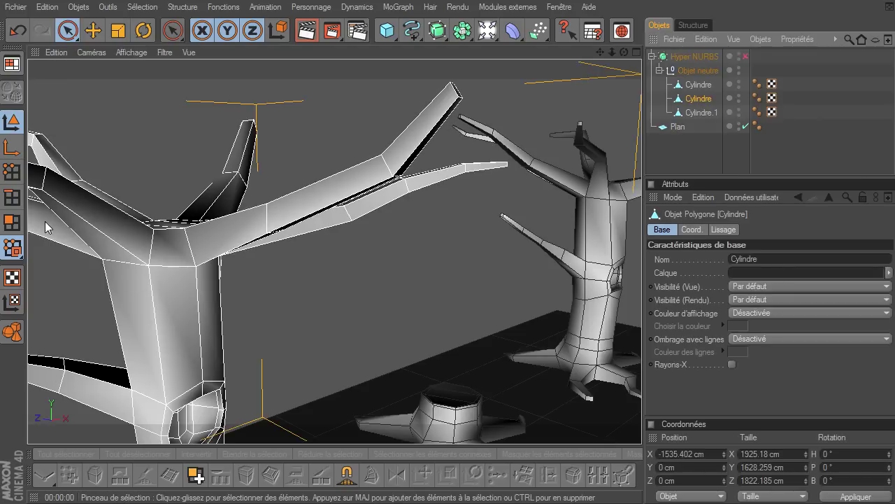
{"action": "left_click", "coordinate": [11, 222]}
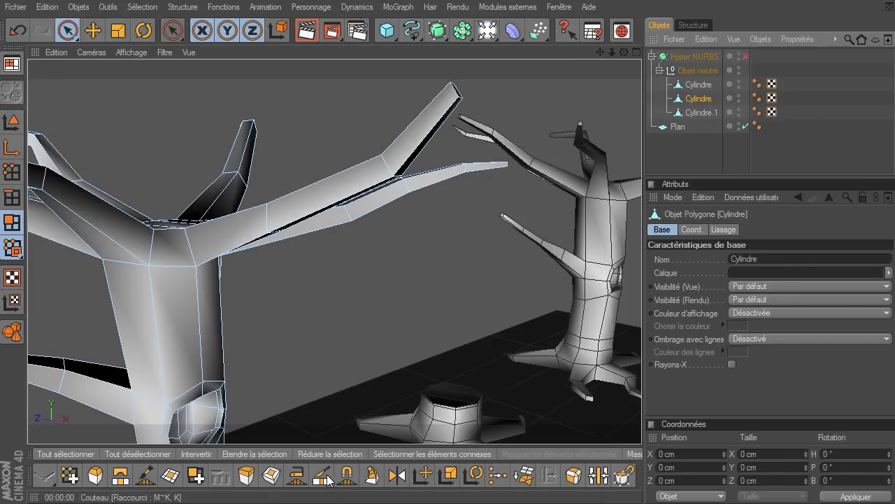
Cut an edge loop around a branch using the Knife tool in Boucle mode, then return to Live Selection
{"action": "left_click", "coordinate": [321, 475]}
{"action": "left_click", "coordinate": [721, 260]}
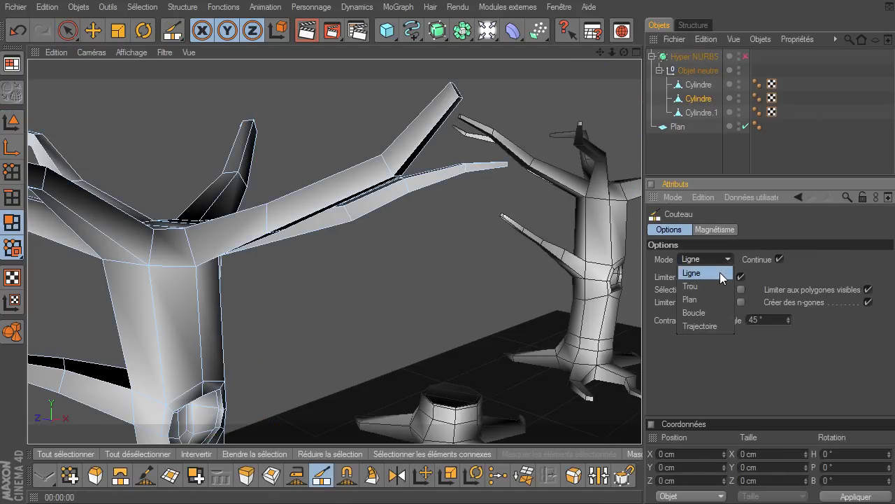
{"action": "left_click", "coordinate": [703, 310]}
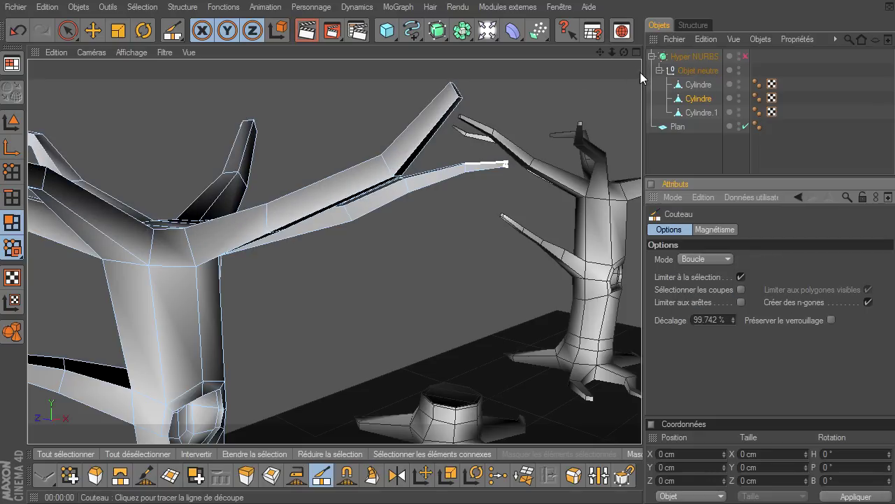
{"action": "left_click_drag", "start_coordinate": [623, 52], "coordinate": [601, 84]}
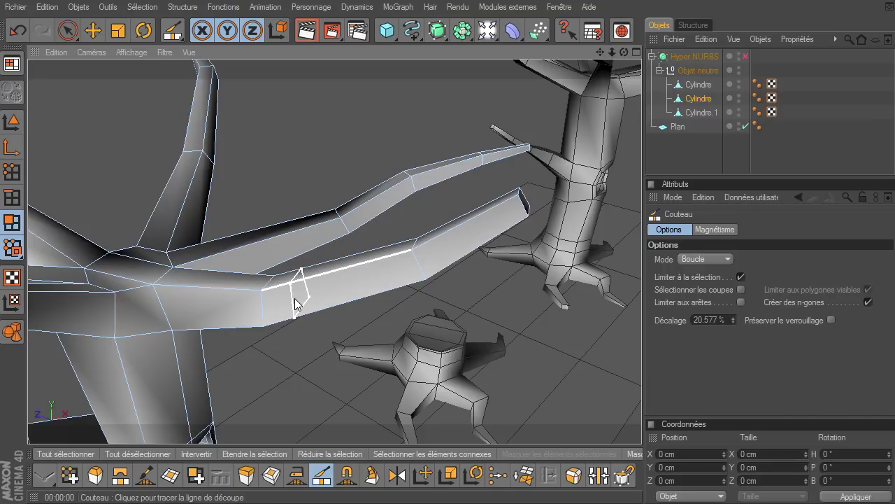
{"action": "left_click", "coordinate": [296, 300]}
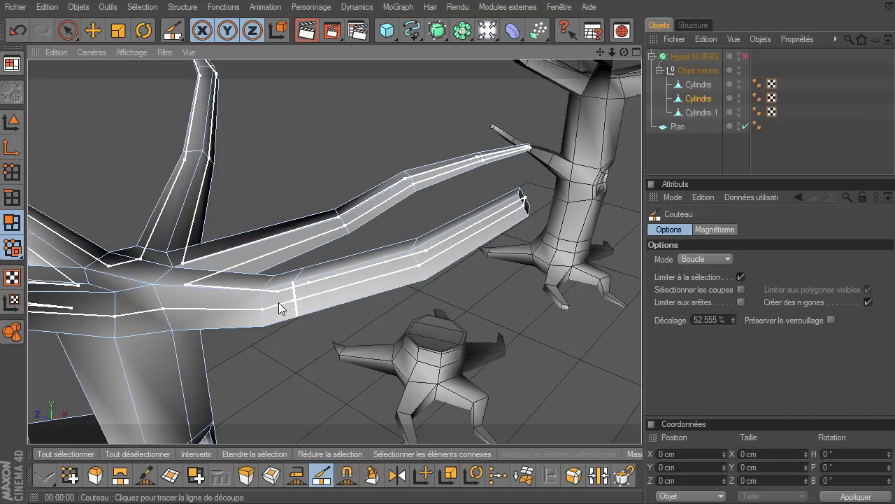
{"action": "left_click", "coordinate": [68, 30]}
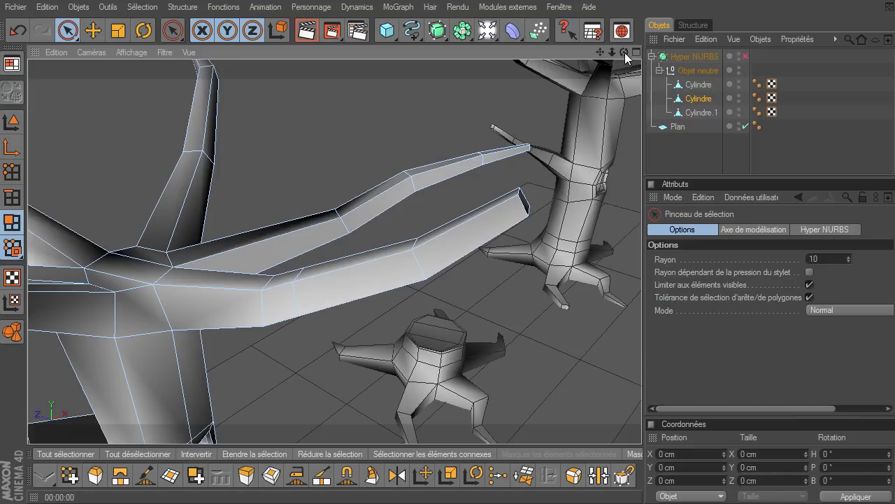
Extrude a branch polygon about 39 cm, tilt it about 18 degrees and scale it to 0.9
{"action": "left_click_drag", "start_coordinate": [625, 53], "coordinate": [641, 346]}
{"action": "left_click", "coordinate": [276, 238]}
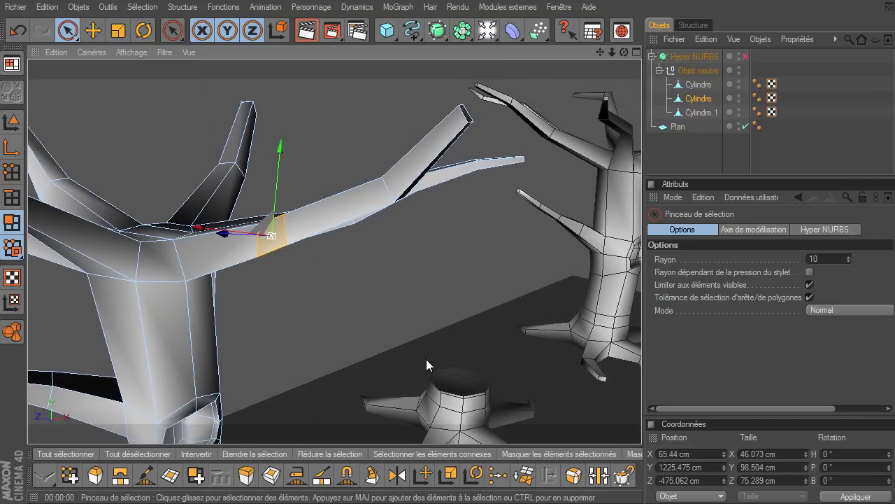
{"action": "key", "text": "d"}
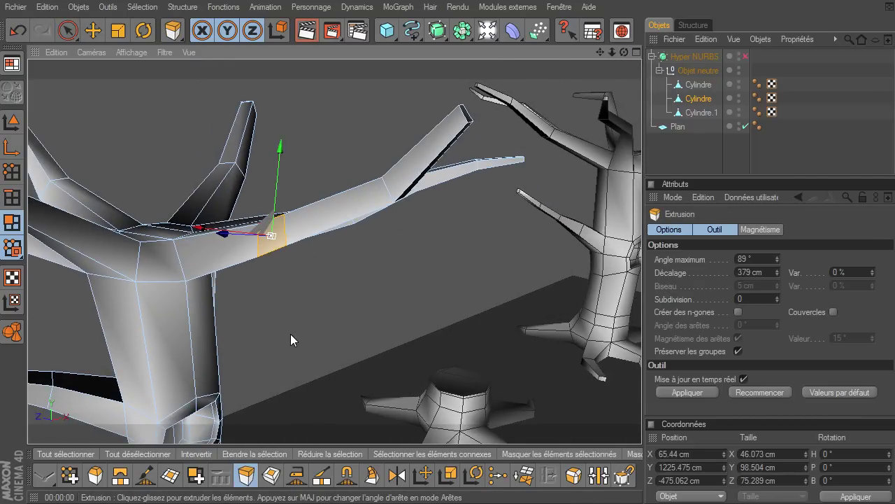
{"action": "left_click_drag", "start_coordinate": [290, 334], "coordinate": [642, 346]}
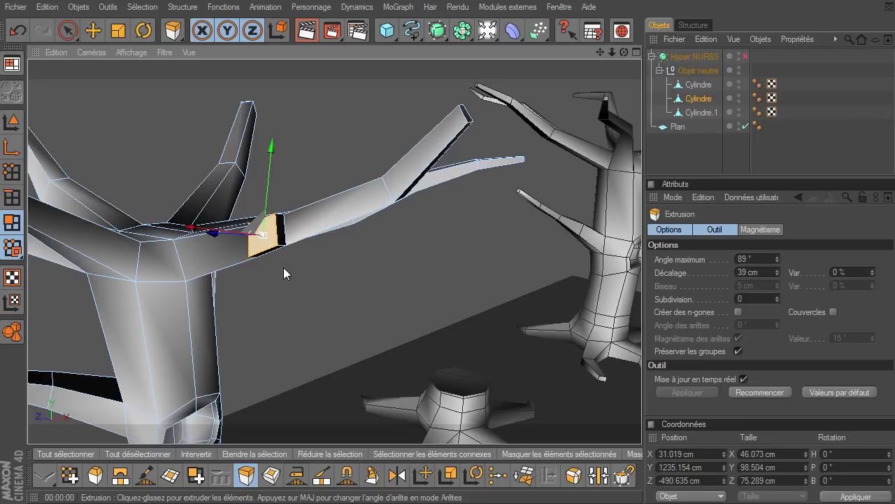
{"action": "key", "text": "r"}
{"action": "left_click_drag", "start_coordinate": [260, 236], "coordinate": [278, 245]}
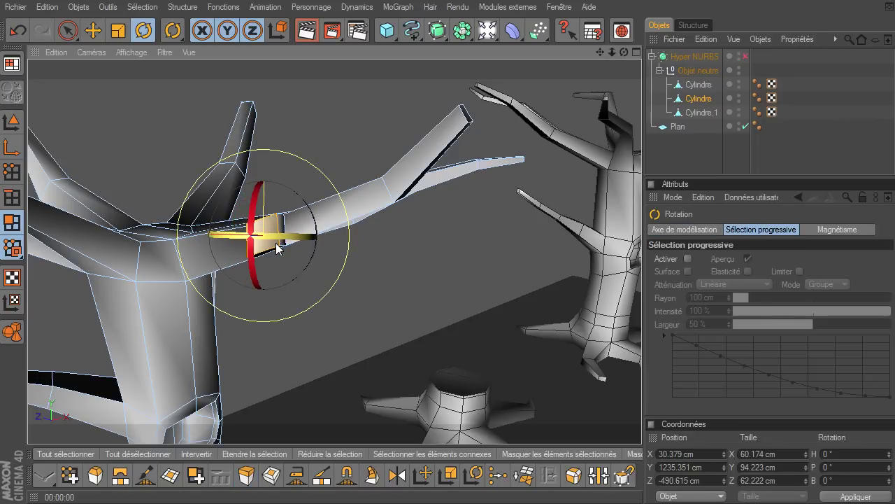
{"action": "key", "text": "t"}
{"action": "left_click_drag", "start_coordinate": [275, 243], "coordinate": [638, 353]}
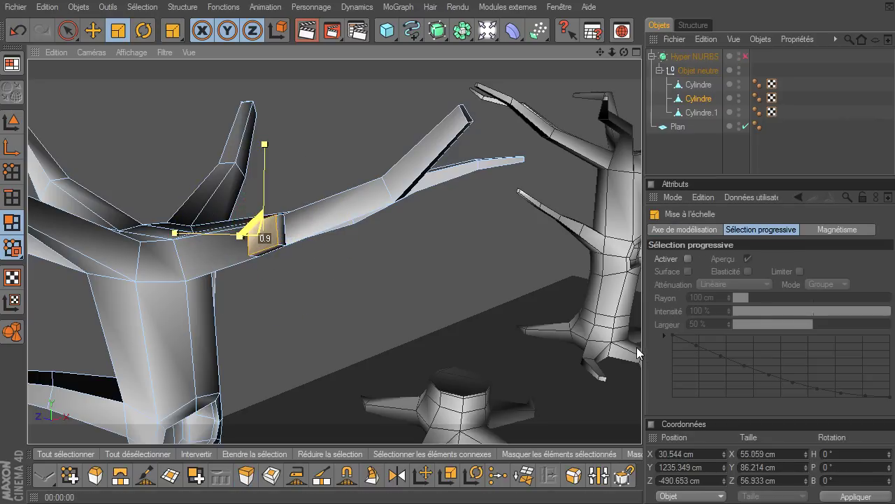
Extrude the offshoot face further and shrink its end face
{"action": "key", "text": "d"}
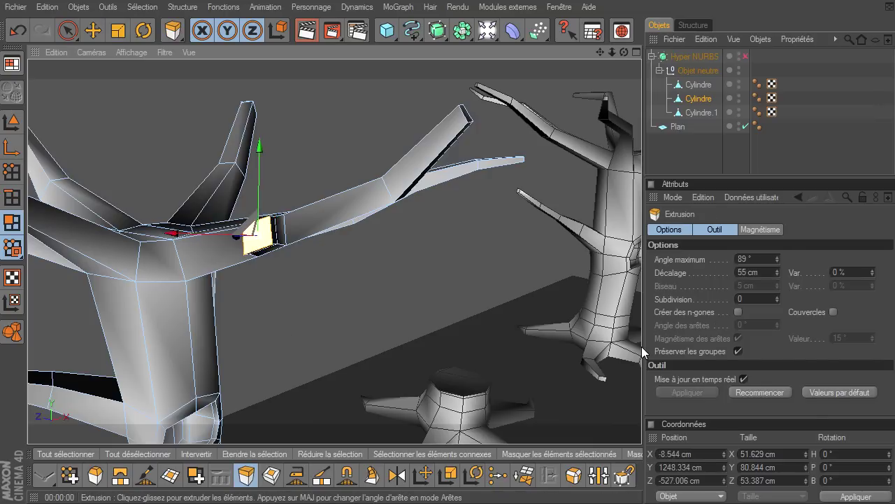
{"action": "left_click_drag", "start_coordinate": [641, 346], "coordinate": [287, 334]}
{"action": "key", "text": "t"}
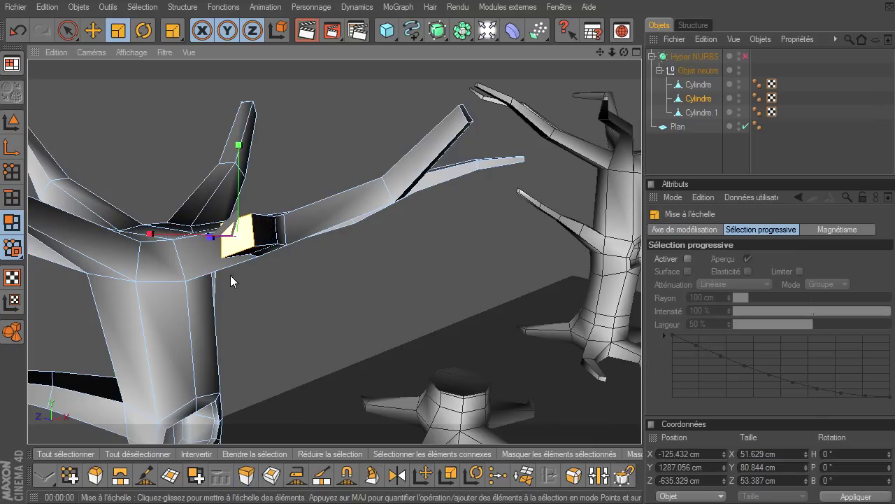
{"action": "key", "text": "r"}
{"action": "key", "text": "t"}
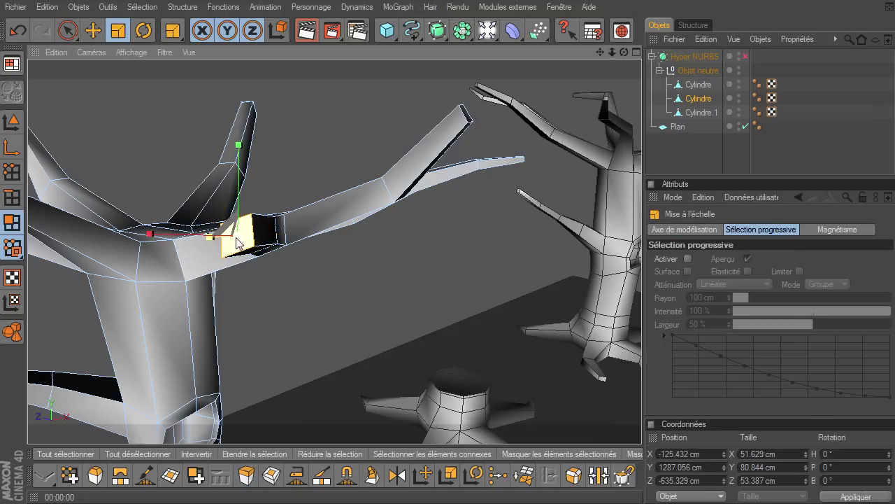
{"action": "left_click_drag", "start_coordinate": [645, 343], "coordinate": [642, 347]}
Move the offshoot tip sideways along X and upward, then enable Hyper NURBS smoothing
{"action": "key", "text": "e"}
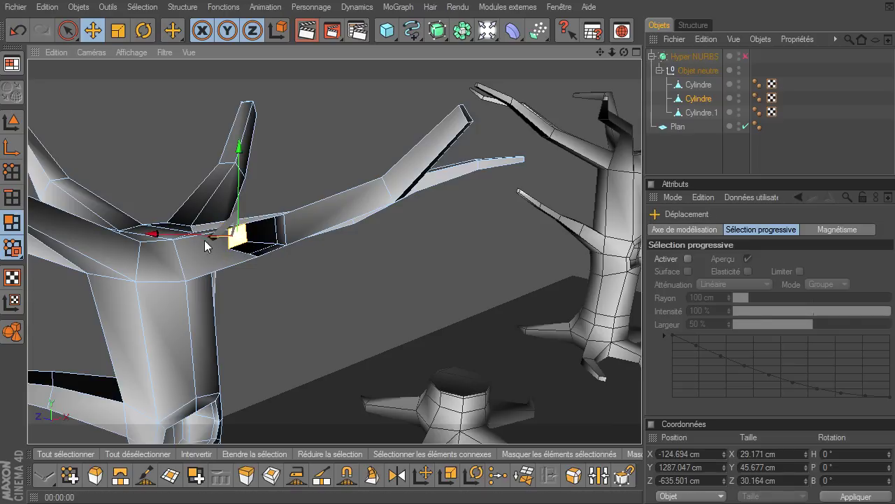
{"action": "left_click_drag", "start_coordinate": [623, 52], "coordinate": [615, 58]}
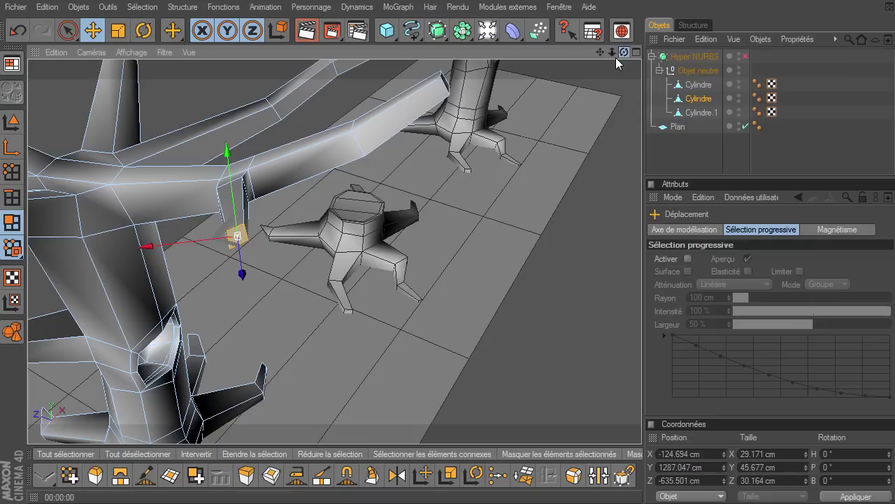
{"action": "left_click_drag", "start_coordinate": [180, 239], "coordinate": [222, 234]}
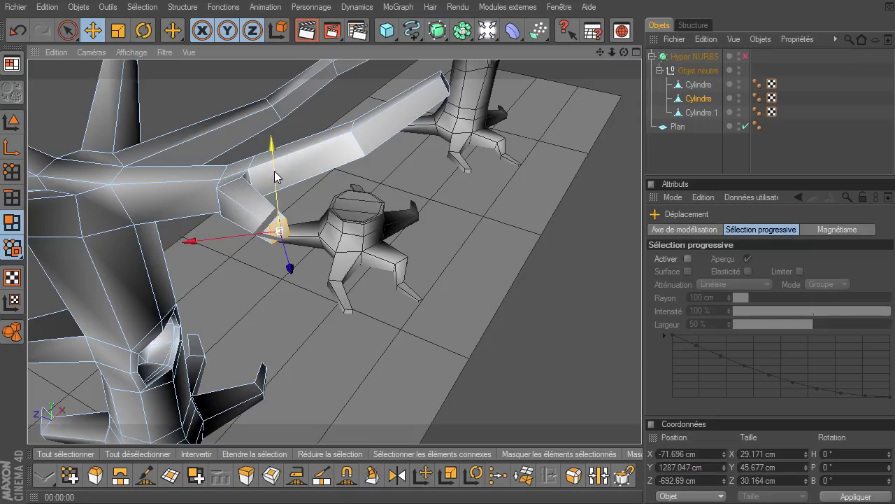
{"action": "left_click_drag", "start_coordinate": [278, 177], "coordinate": [276, 141]}
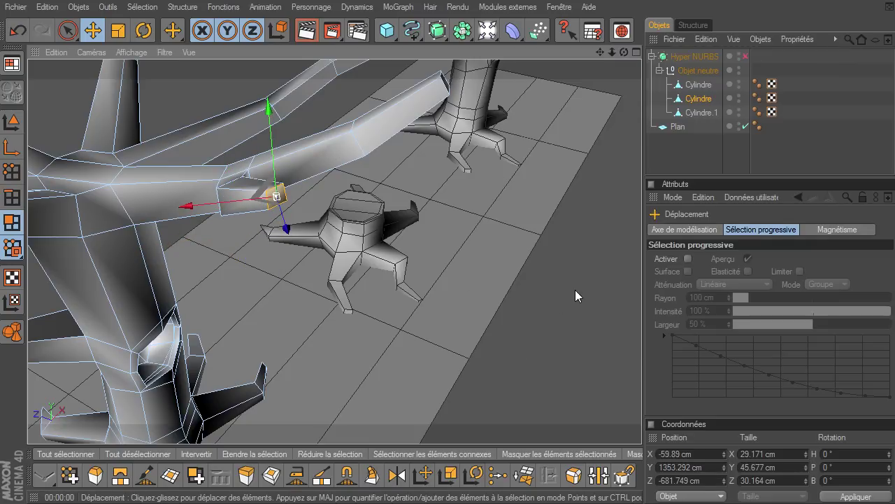
{"action": "left_click", "coordinate": [746, 56]}
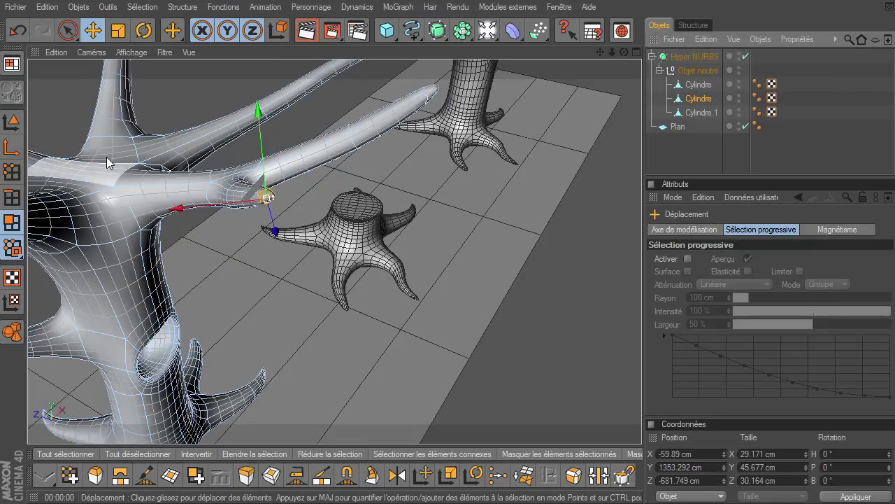
{"action": "mouse_move", "coordinate": [626, 55]}
{"action": "left_mouse_down"}
{"action": "mouse_move", "coordinate": [641, 346]}
{"action": "mouse_move", "coordinate": [607, 39]}
{"action": "left_mouse_up"}
{"action": "left_click_drag", "start_coordinate": [641, 346], "coordinate": [642, 347]}
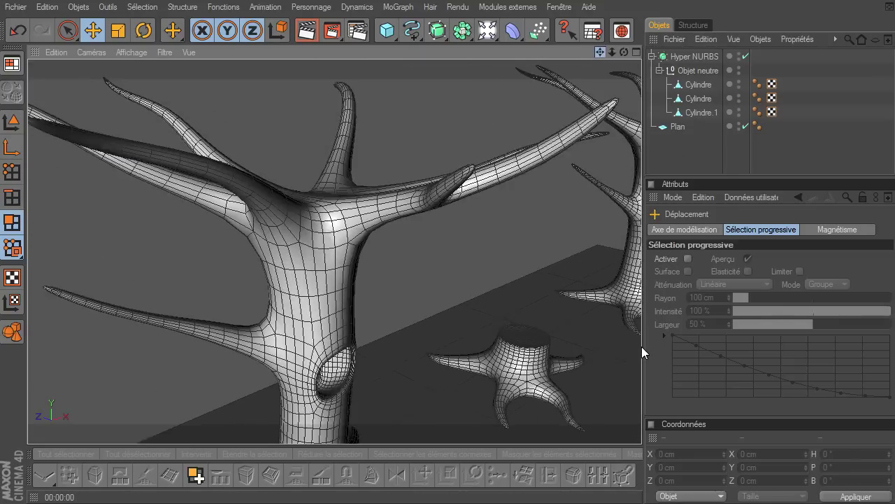
{"action": "left_click_drag", "start_coordinate": [622, 51], "coordinate": [603, 69]}
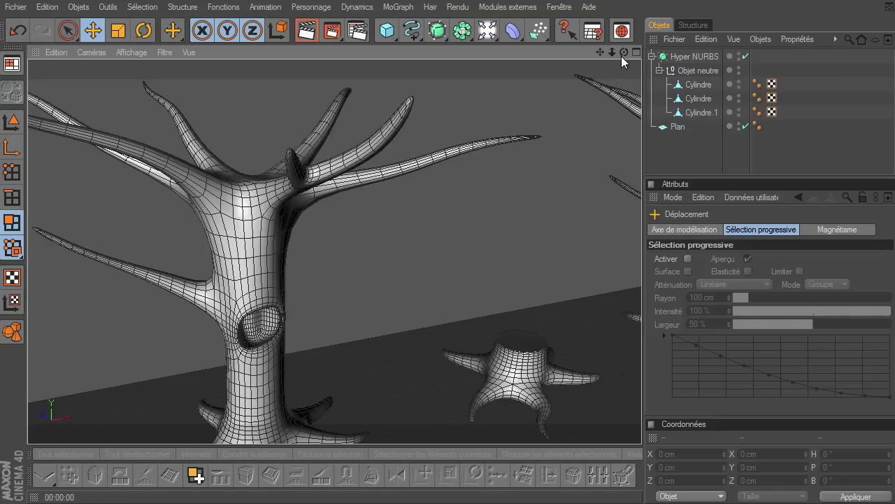
{"action": "left_click_drag", "start_coordinate": [602, 52], "coordinate": [640, 349]}
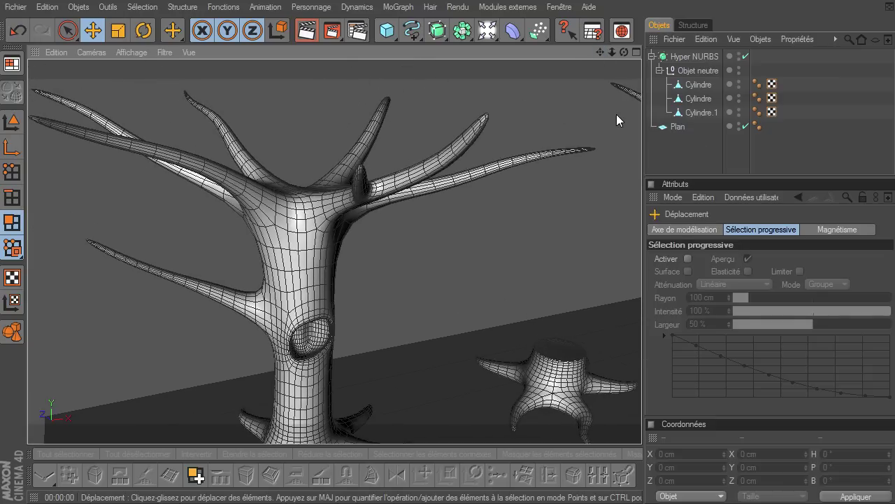
Hide the stump and the left tree Cylindre in the viewport and renders
{"action": "left_click", "coordinate": [710, 86]}
{"action": "left_click", "coordinate": [738, 81]}
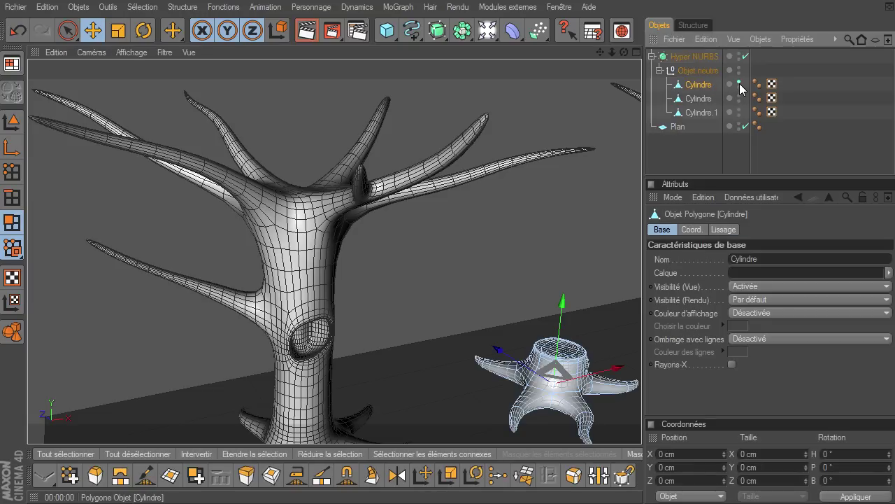
{"action": "left_click", "coordinate": [739, 82]}
{"action": "left_click", "coordinate": [739, 87]}
{"action": "left_click", "coordinate": [738, 88]}
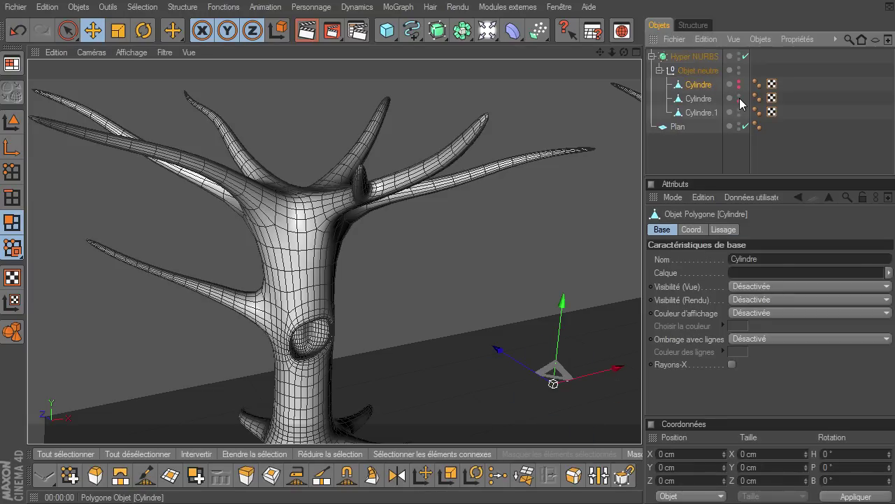
{"action": "left_click", "coordinate": [739, 96]}
{"action": "left_click", "coordinate": [707, 149]}
Frame Cylindre.1, switch Hyper NURBS off, zoom out and deselect everything
{"action": "left_click", "coordinate": [700, 111]}
{"action": "key", "text": "o"}
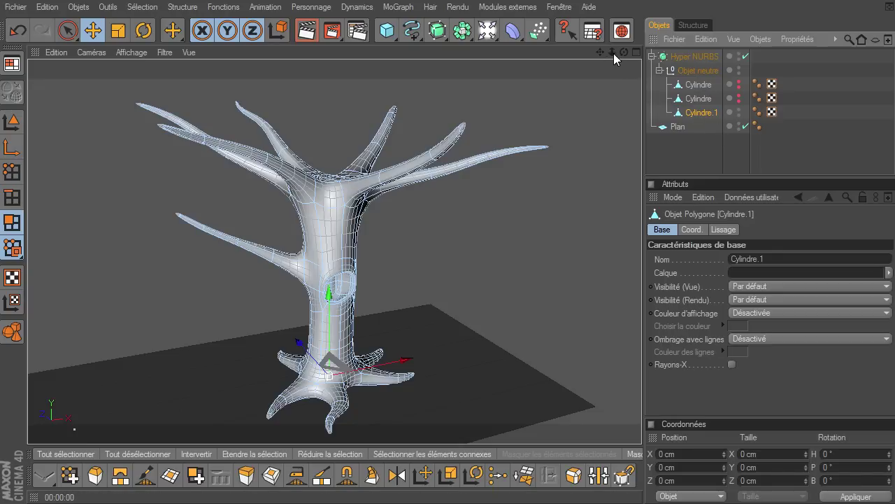
{"action": "left_click", "coordinate": [746, 56]}
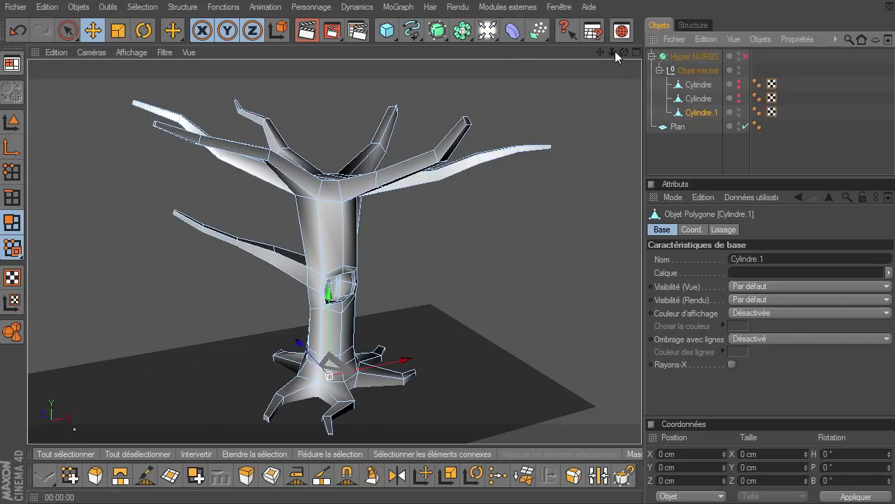
{"action": "left_click_drag", "start_coordinate": [613, 52], "coordinate": [580, 161]}
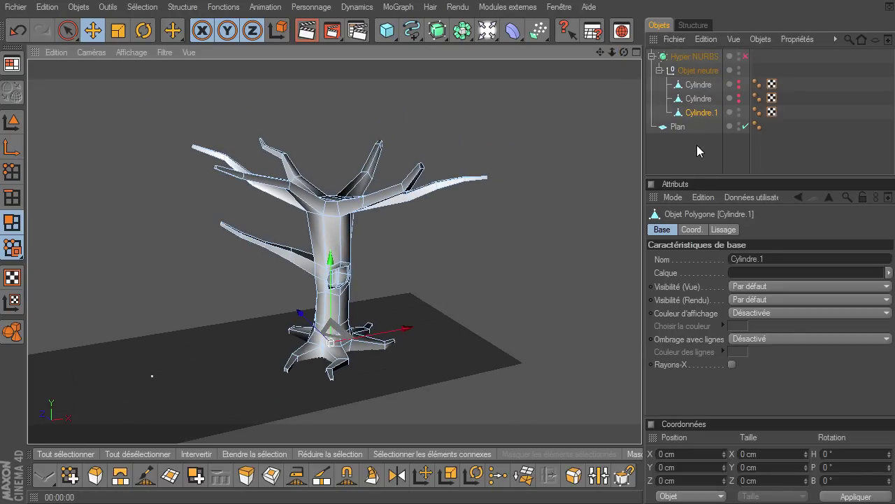
{"action": "left_click", "coordinate": [697, 145]}
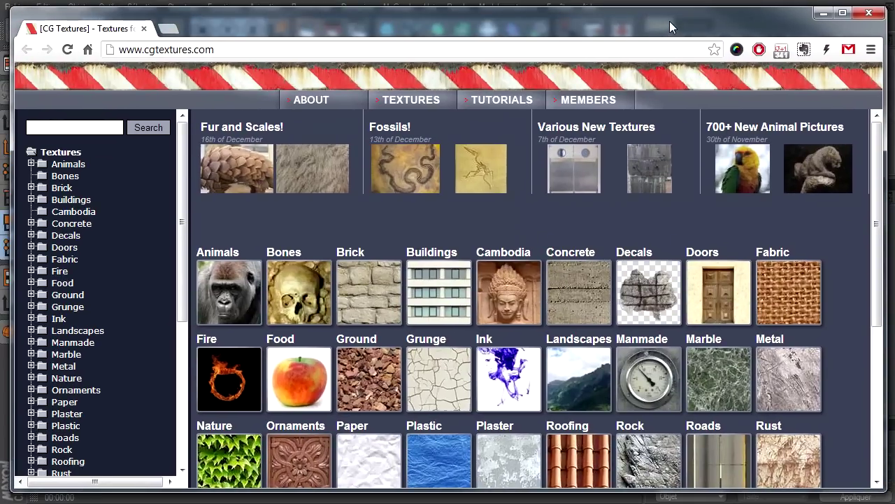
Browse the CGTextures home page texture grid
{"action": "left_click", "coordinate": [227, 51]}
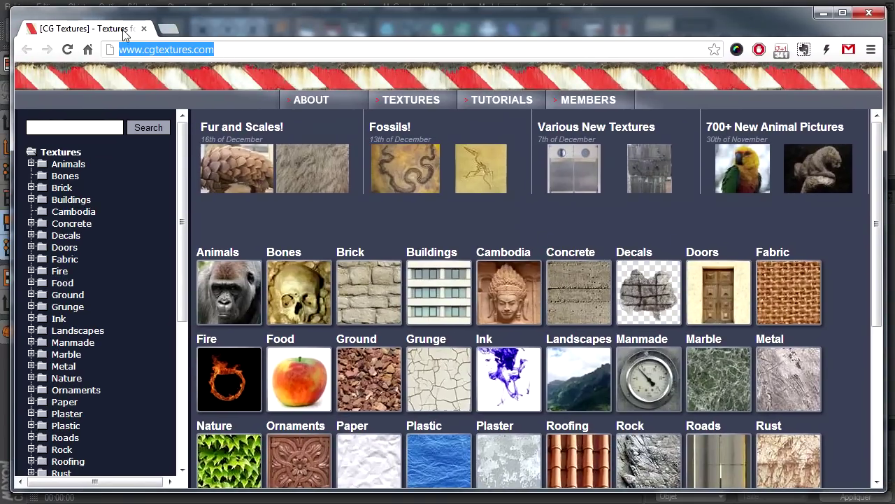
{"action": "left_click", "coordinate": [237, 50]}
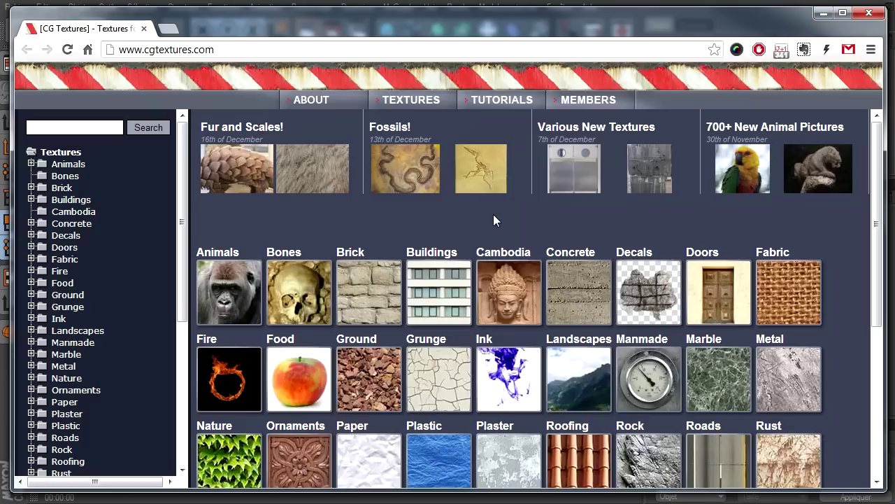
{"action": "scroll", "coordinate": [517, 392], "scroll_direction": "down", "scroll_amount": 1}
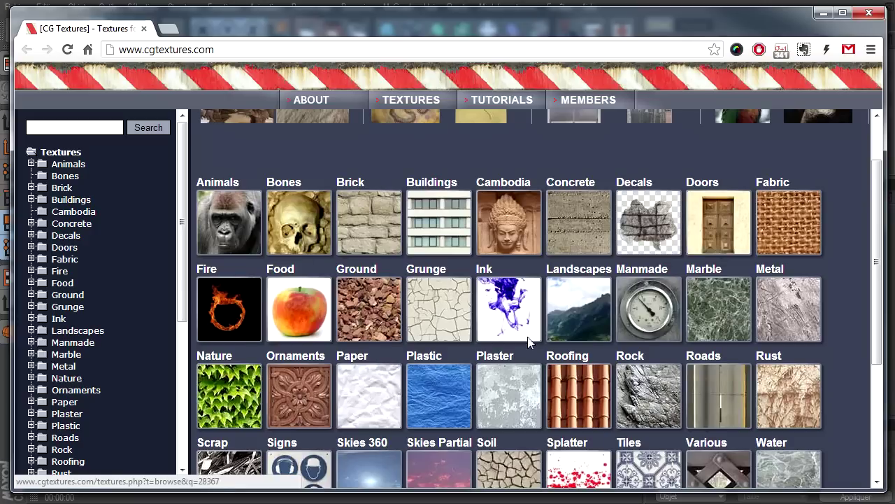
{"action": "scroll", "coordinate": [525, 354], "scroll_direction": "down", "scroll_amount": 1}
{"action": "scroll", "coordinate": [525, 353], "scroll_direction": "down", "scroll_amount": 1}
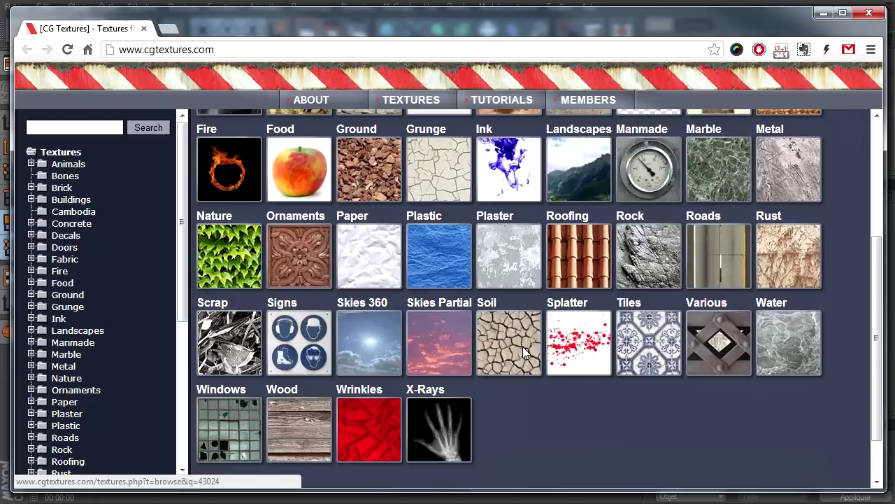
{"action": "scroll", "coordinate": [524, 353], "scroll_direction": "up", "scroll_amount": 2}
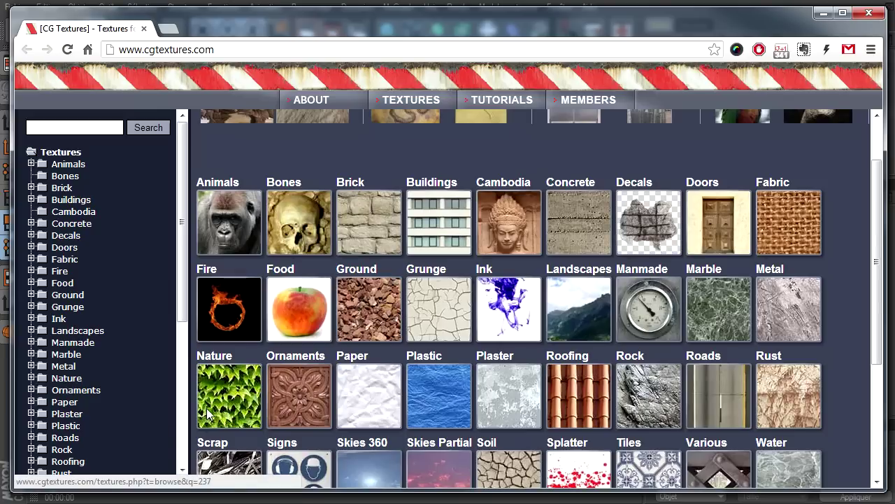
{"action": "scroll", "coordinate": [663, 365], "scroll_direction": "up", "scroll_amount": 2}
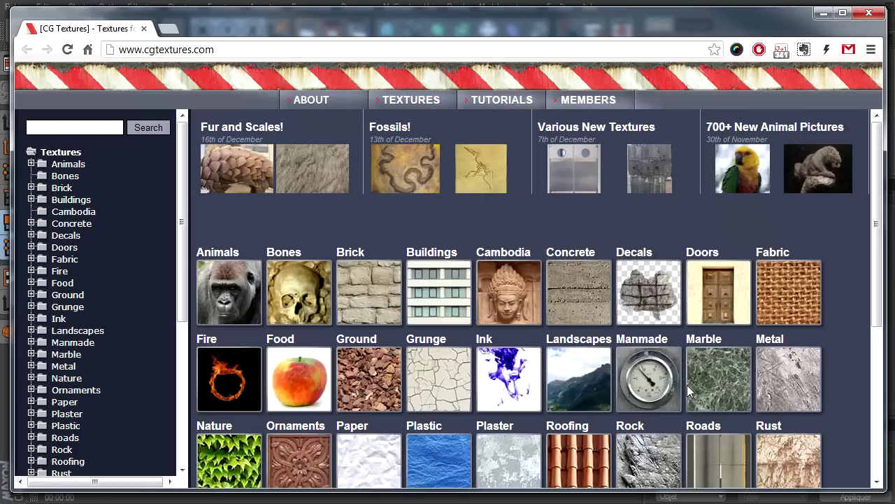
{"action": "scroll", "coordinate": [642, 387], "scroll_direction": "down", "scroll_amount": 2}
{"action": "scroll", "coordinate": [641, 381], "scroll_direction": "down", "scroll_amount": 1}
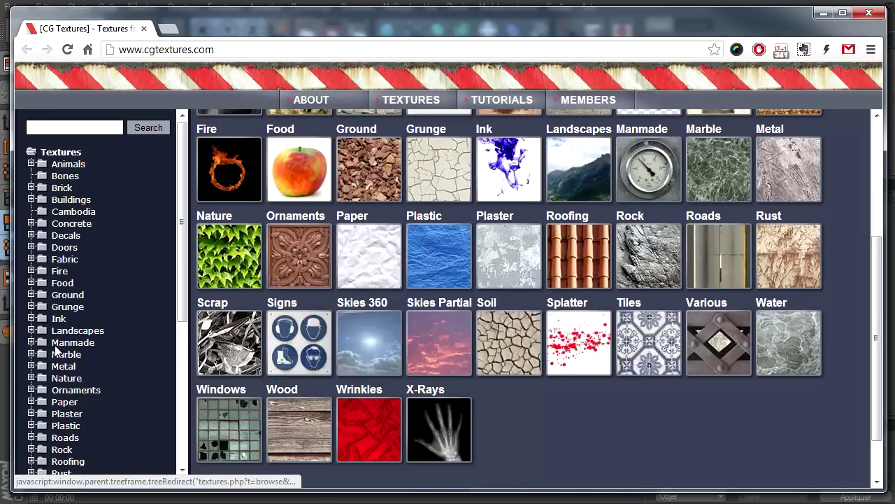
Open the Nature category and scroll through its sub-categories such as Leaves, Moss and Trees
{"action": "left_click", "coordinate": [67, 378]}
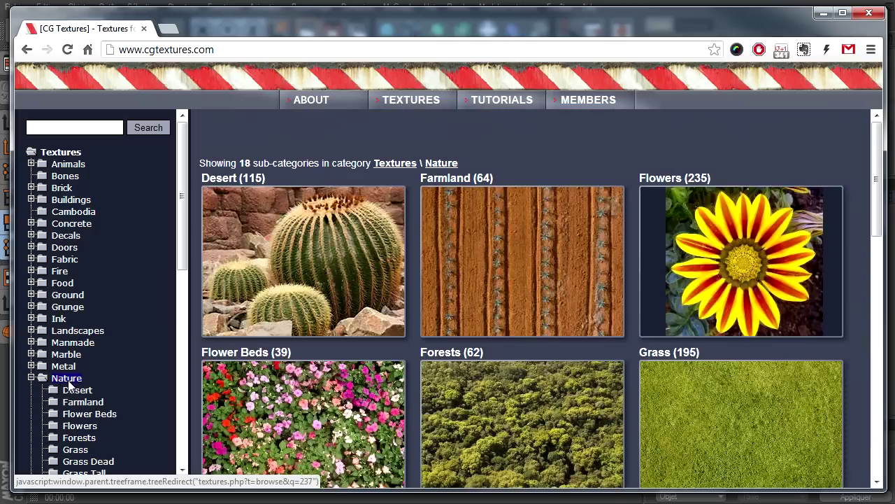
{"action": "scroll", "coordinate": [751, 350], "scroll_direction": "down", "scroll_amount": 2}
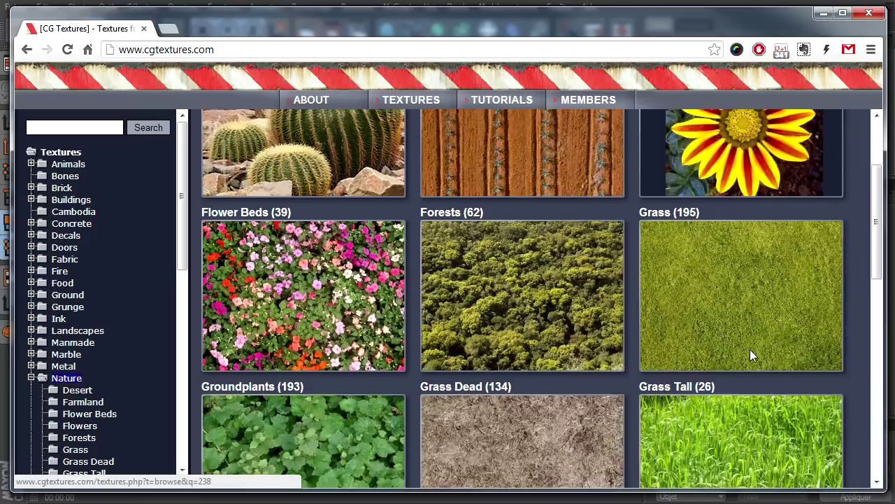
{"action": "scroll", "coordinate": [750, 349], "scroll_direction": "down", "scroll_amount": 3}
{"action": "scroll", "coordinate": [749, 349], "scroll_direction": "down", "scroll_amount": 2}
{"action": "scroll", "coordinate": [748, 347], "scroll_direction": "down", "scroll_amount": 2}
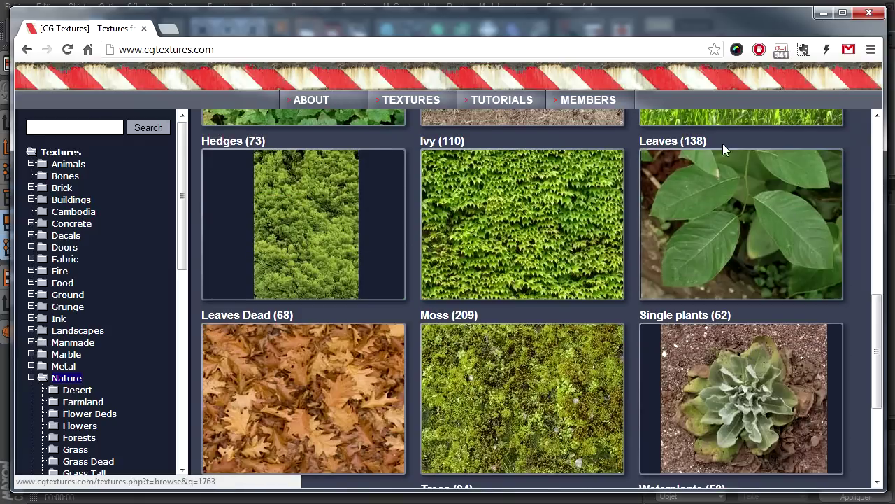
{"action": "scroll", "coordinate": [715, 246], "scroll_direction": "down", "scroll_amount": 3}
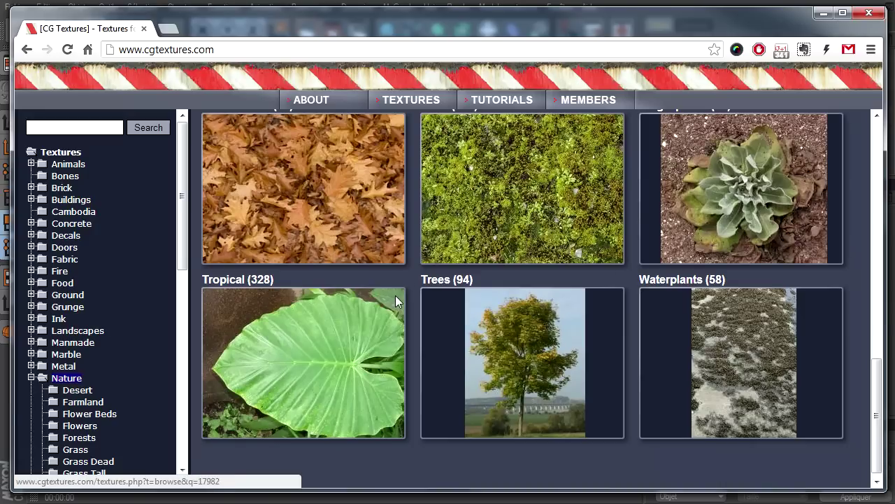
{"action": "scroll", "coordinate": [546, 356], "scroll_direction": "up", "scroll_amount": 2}
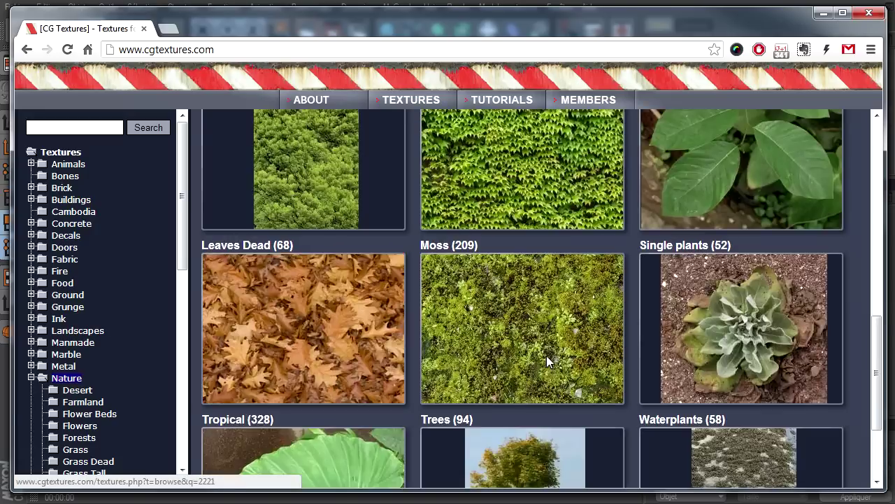
{"action": "scroll", "coordinate": [547, 356], "scroll_direction": "up", "scroll_amount": 2}
Open the Leaves sub-category and scroll through page 1 of masked leaf textures
{"action": "left_click", "coordinate": [734, 250]}
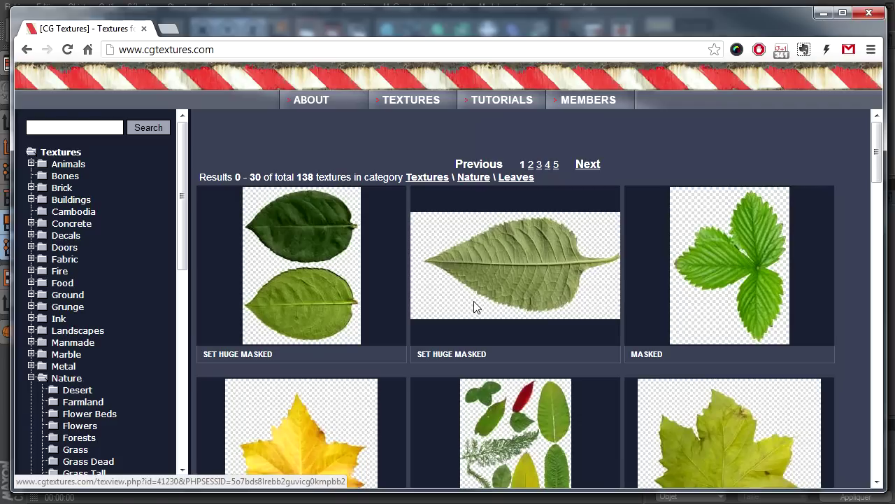
{"action": "scroll", "coordinate": [269, 287], "scroll_direction": "down", "scroll_amount": 3}
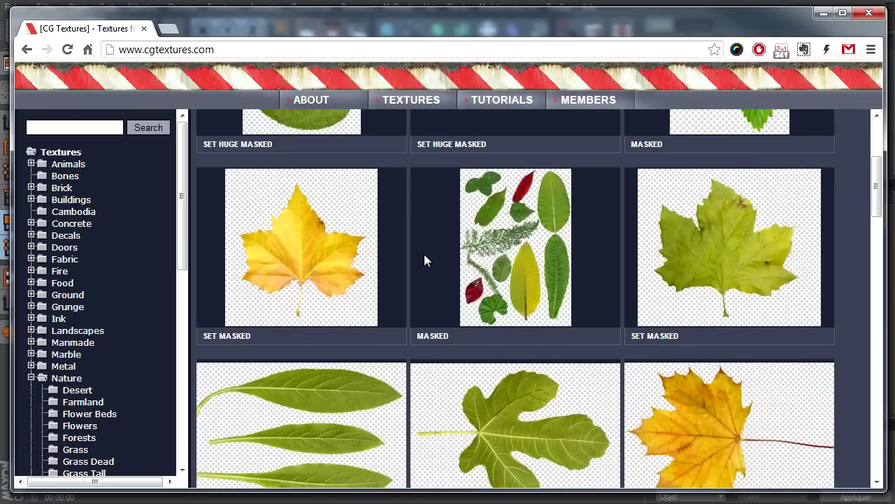
{"action": "scroll", "coordinate": [603, 273], "scroll_direction": "down", "scroll_amount": 1}
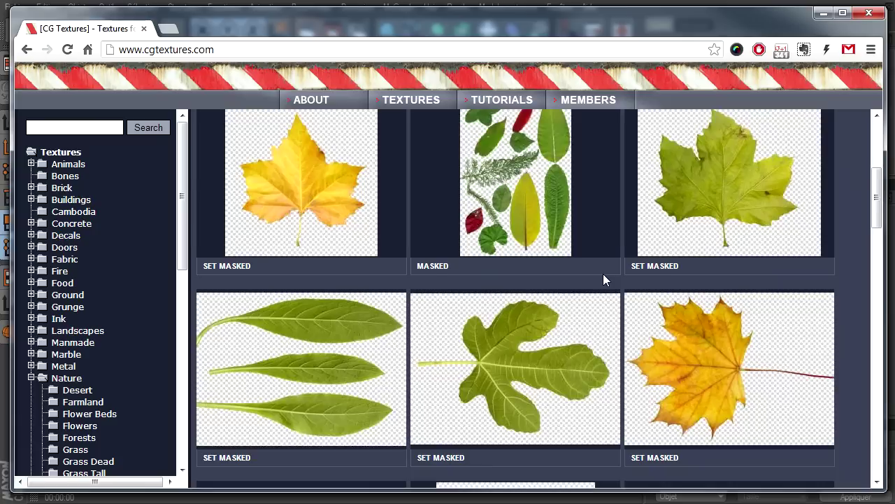
{"action": "scroll", "coordinate": [603, 274], "scroll_direction": "down", "scroll_amount": 1}
{"action": "scroll", "coordinate": [703, 261], "scroll_direction": "down", "scroll_amount": 1}
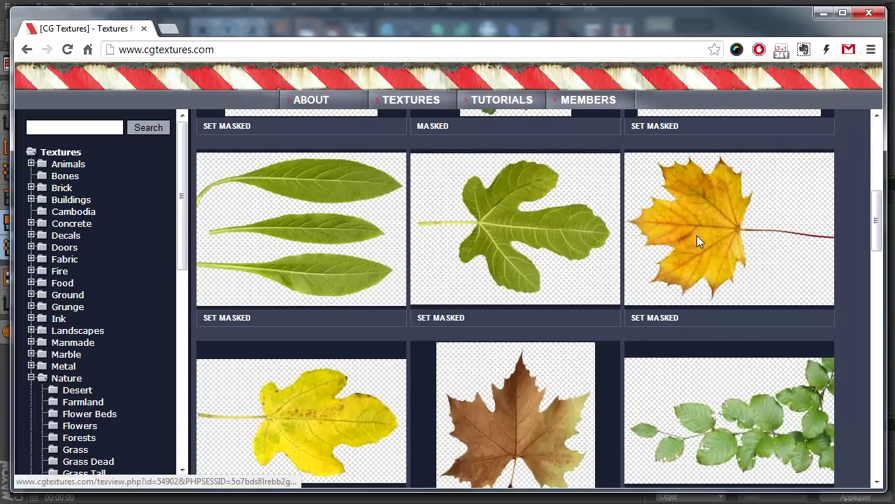
{"action": "scroll", "coordinate": [665, 240], "scroll_direction": "down", "scroll_amount": 2}
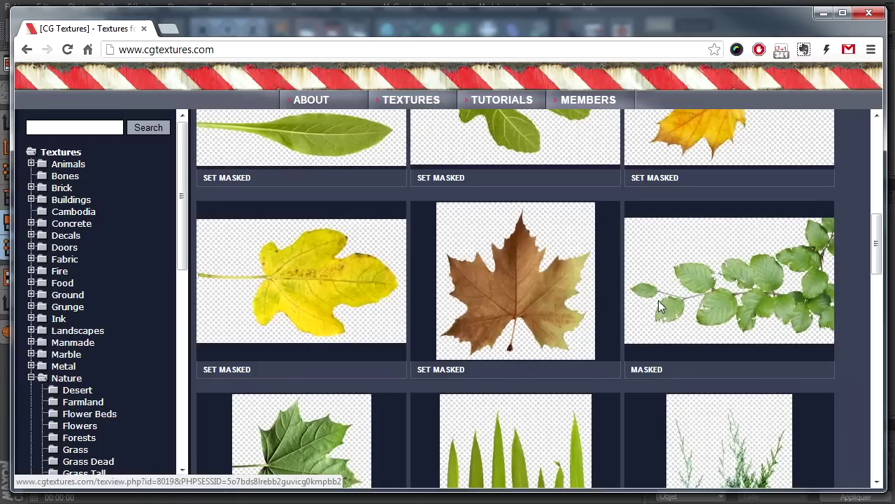
{"action": "scroll", "coordinate": [724, 280], "scroll_direction": "down", "scroll_amount": 3}
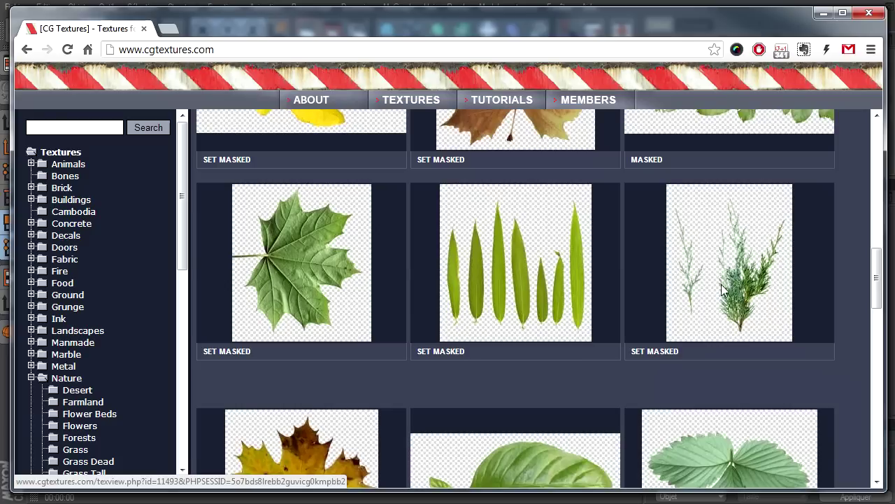
{"action": "scroll", "coordinate": [721, 283], "scroll_direction": "down", "scroll_amount": 2}
{"action": "scroll", "coordinate": [664, 289], "scroll_direction": "down", "scroll_amount": 3}
{"action": "scroll", "coordinate": [591, 287], "scroll_direction": "down", "scroll_amount": 3}
{"action": "scroll", "coordinate": [578, 285], "scroll_direction": "down", "scroll_amount": 3}
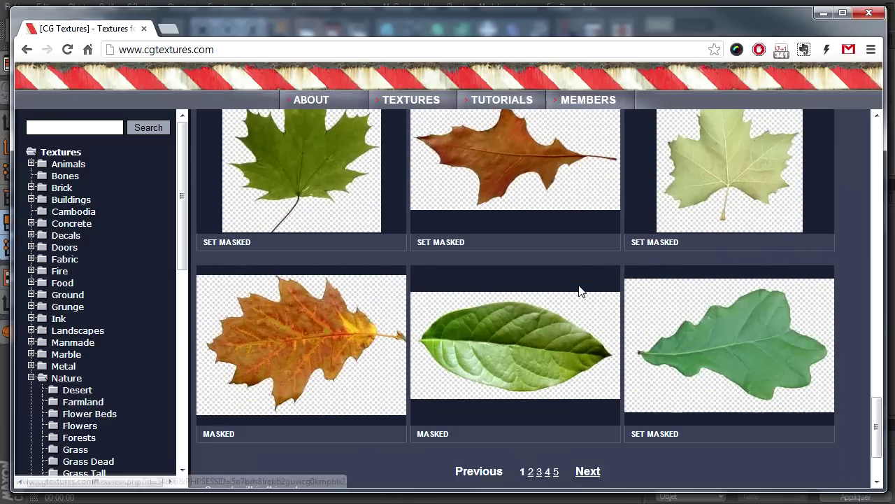
{"action": "scroll", "coordinate": [570, 301], "scroll_direction": "down", "scroll_amount": 1}
Browse page 2 of the leaf textures
{"action": "left_click", "coordinate": [587, 366]}
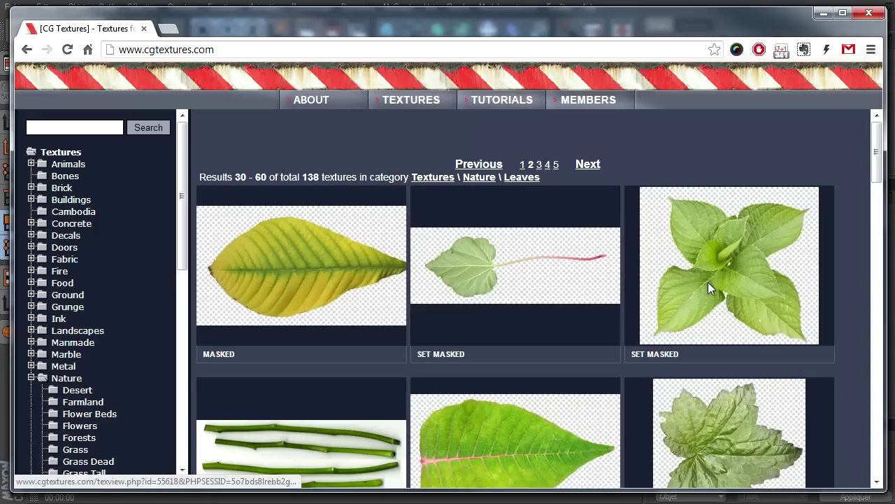
{"action": "scroll", "coordinate": [707, 281], "scroll_direction": "down", "scroll_amount": 2}
{"action": "scroll", "coordinate": [703, 282], "scroll_direction": "down", "scroll_amount": 3}
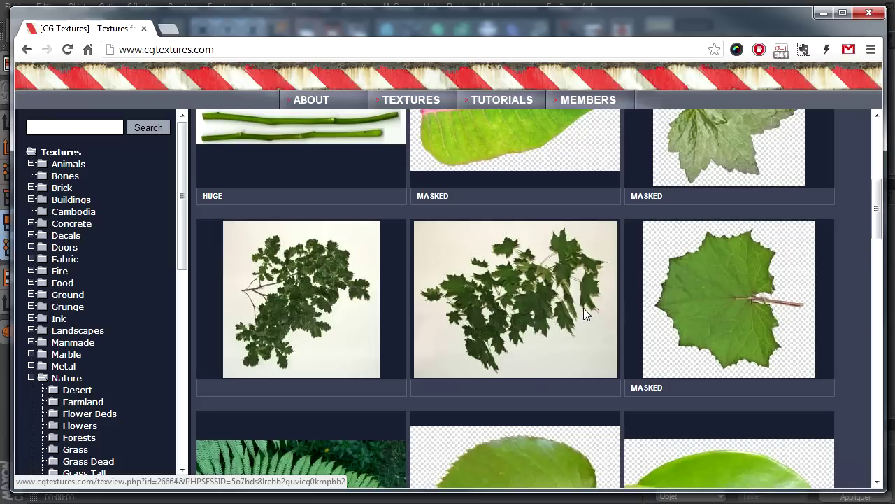
{"action": "scroll", "coordinate": [532, 301], "scroll_direction": "down", "scroll_amount": 2}
{"action": "scroll", "coordinate": [490, 286], "scroll_direction": "down", "scroll_amount": 1}
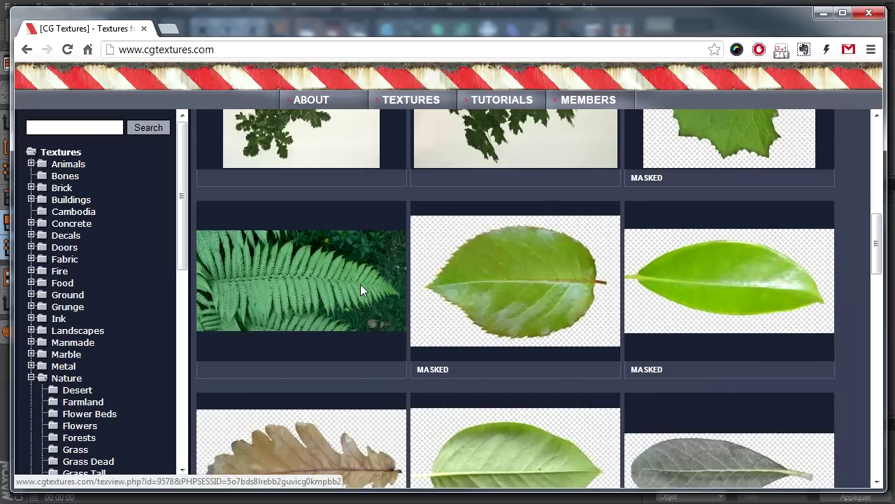
{"action": "scroll", "coordinate": [371, 290], "scroll_direction": "down", "scroll_amount": 3}
{"action": "scroll", "coordinate": [490, 273], "scroll_direction": "down", "scroll_amount": 4}
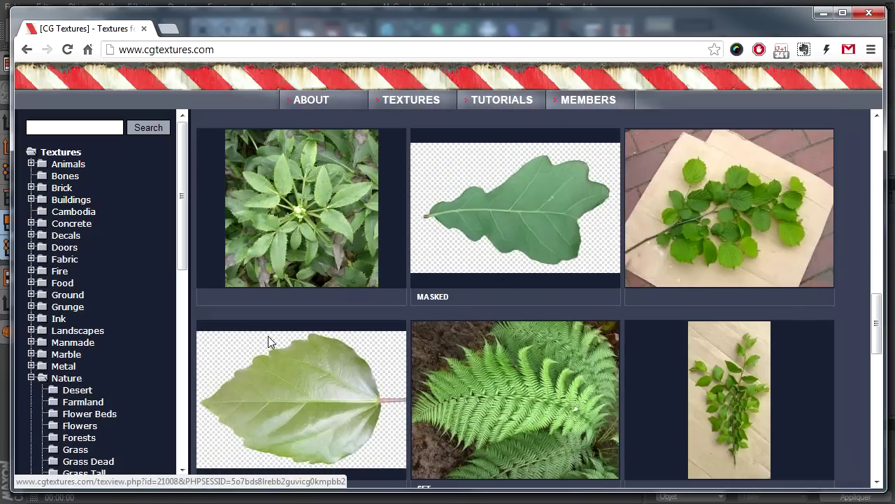
{"action": "scroll", "coordinate": [585, 374], "scroll_direction": "down", "scroll_amount": 4}
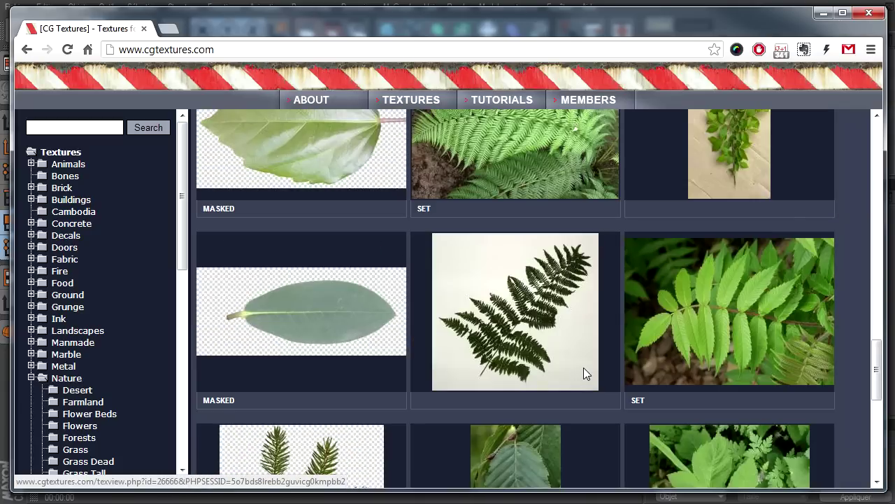
{"action": "scroll", "coordinate": [581, 361], "scroll_direction": "down", "scroll_amount": 2}
{"action": "scroll", "coordinate": [576, 353], "scroll_direction": "down", "scroll_amount": 3}
{"action": "scroll", "coordinate": [587, 353], "scroll_direction": "down", "scroll_amount": 2}
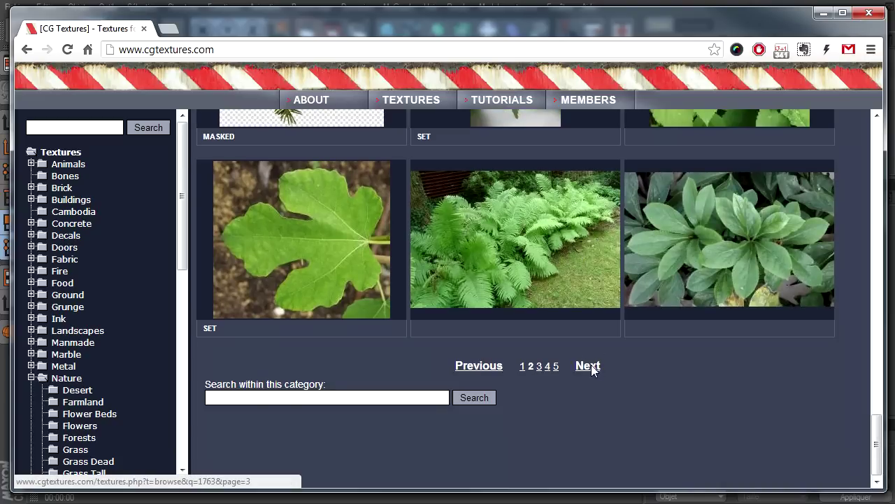
Browse page 3 of the leaf textures
{"action": "left_click", "coordinate": [588, 366]}
{"action": "scroll", "coordinate": [607, 333], "scroll_direction": "down", "scroll_amount": 5}
{"action": "scroll", "coordinate": [603, 328], "scroll_direction": "down", "scroll_amount": 3}
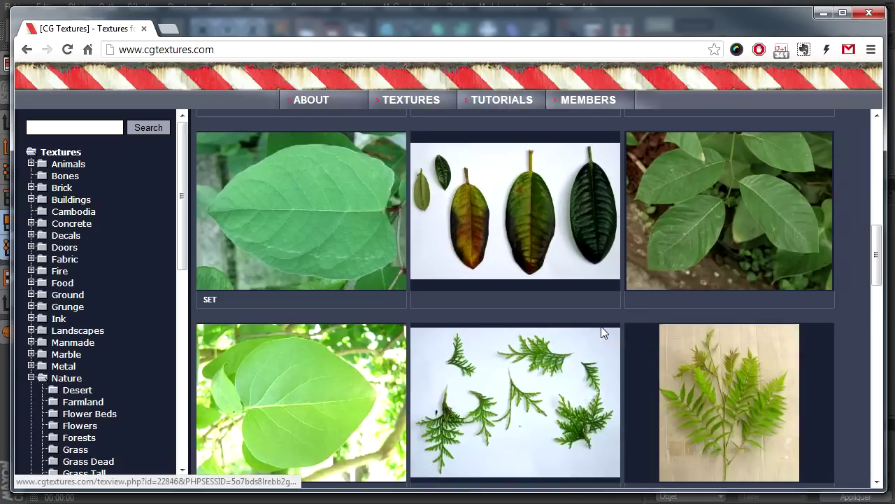
{"action": "scroll", "coordinate": [602, 328], "scroll_direction": "down", "scroll_amount": 5}
{"action": "scroll", "coordinate": [601, 328], "scroll_direction": "down", "scroll_amount": 5}
{"action": "scroll", "coordinate": [601, 326], "scroll_direction": "down", "scroll_amount": 3}
{"action": "scroll", "coordinate": [591, 350], "scroll_direction": "down", "scroll_amount": 2}
Look through page 4 of the leaves, then return to page 1 of results
{"action": "left_click", "coordinate": [588, 366]}
{"action": "scroll", "coordinate": [654, 339], "scroll_direction": "down", "scroll_amount": 3}
{"action": "scroll", "coordinate": [655, 336], "scroll_direction": "down", "scroll_amount": 3}
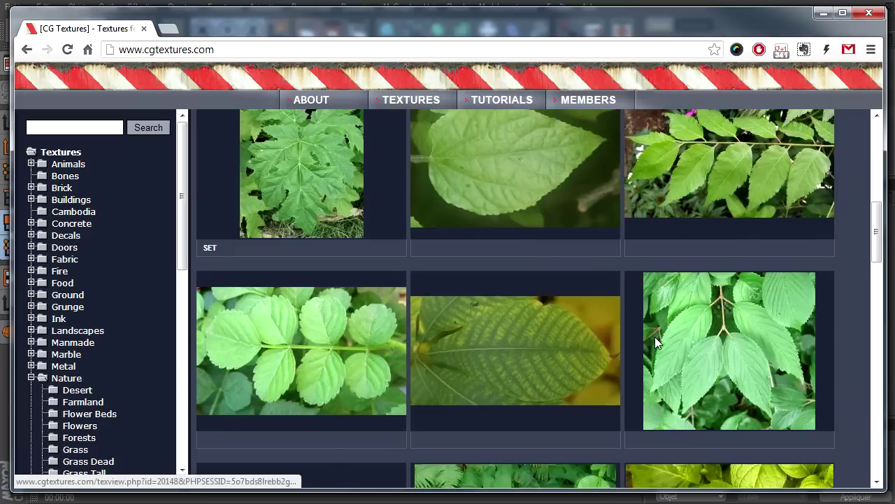
{"action": "scroll", "coordinate": [657, 331], "scroll_direction": "down", "scroll_amount": 3}
{"action": "scroll", "coordinate": [656, 329], "scroll_direction": "up", "scroll_amount": 8}
{"action": "scroll", "coordinate": [656, 329], "scroll_direction": "up", "scroll_amount": 2}
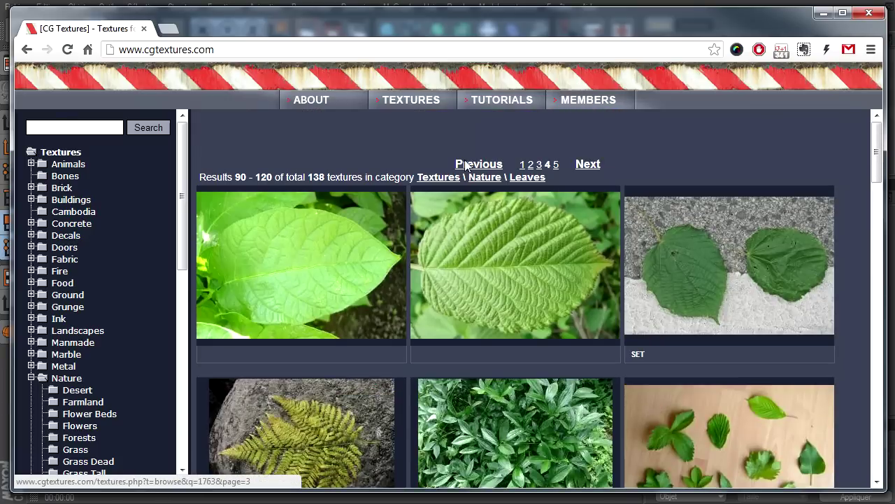
{"action": "left_click", "coordinate": [522, 165]}
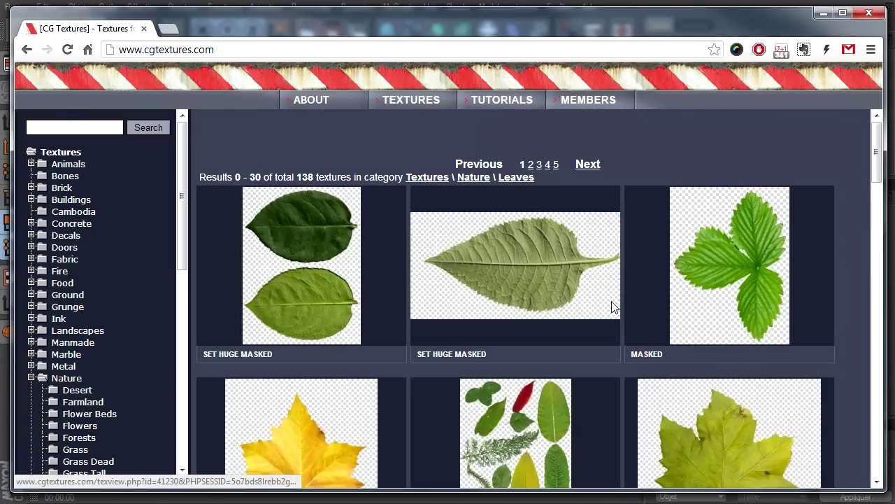
{"action": "scroll", "coordinate": [665, 285], "scroll_direction": "down", "scroll_amount": 1}
{"action": "scroll", "coordinate": [771, 260], "scroll_direction": "down", "scroll_amount": 2}
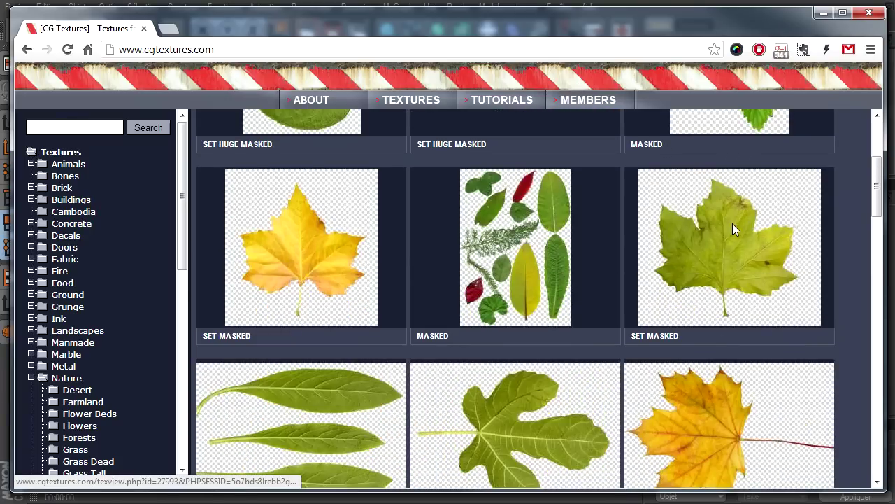
{"action": "left_click", "coordinate": [732, 223]}
{"action": "scroll", "coordinate": [280, 292], "scroll_direction": "down", "scroll_amount": 1}
{"action": "scroll", "coordinate": [161, 314], "scroll_direction": "down", "scroll_amount": 1}
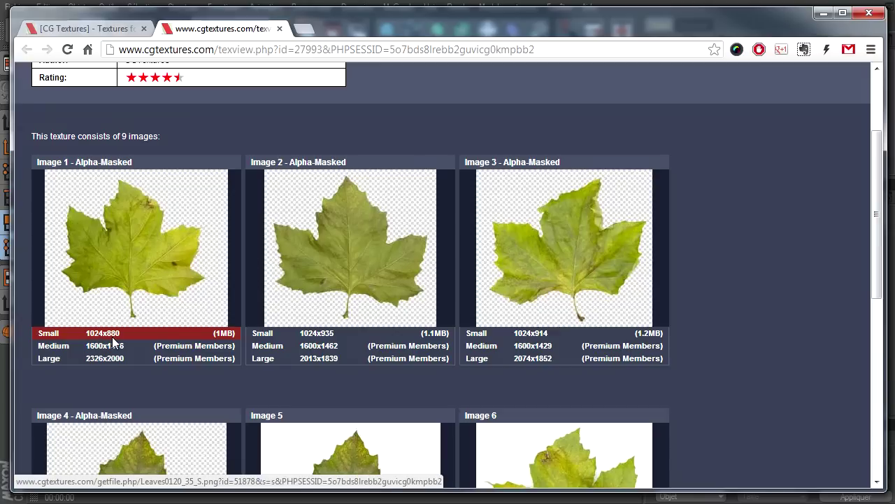
{"action": "mouse_move", "coordinate": [105, 248]}
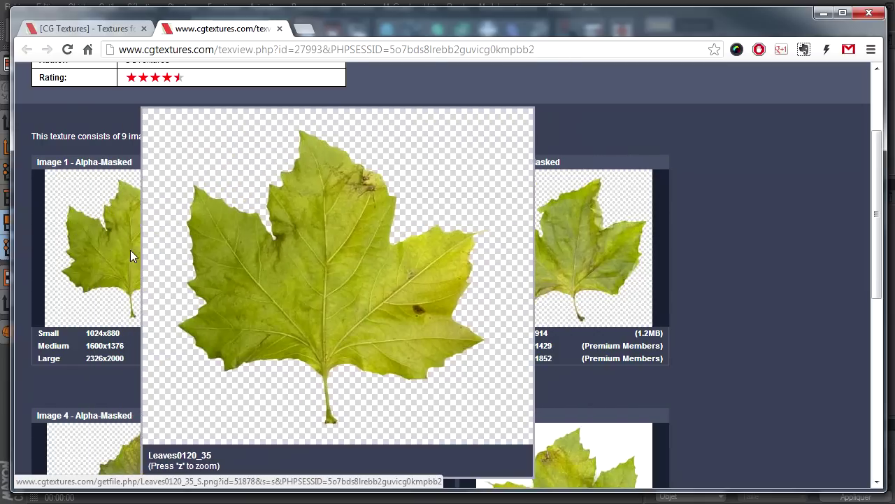
{"action": "scroll", "coordinate": [682, 292], "scroll_direction": "down", "scroll_amount": 3}
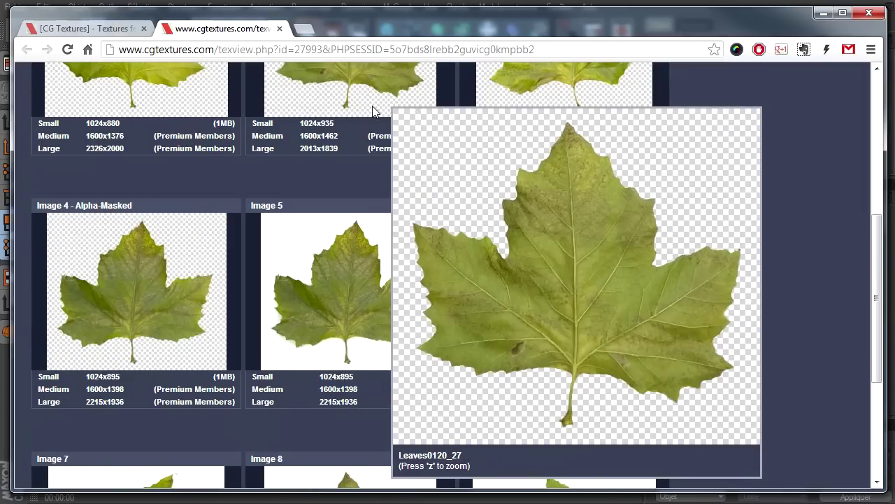
{"action": "scroll", "coordinate": [756, 385], "scroll_direction": "down", "scroll_amount": 3}
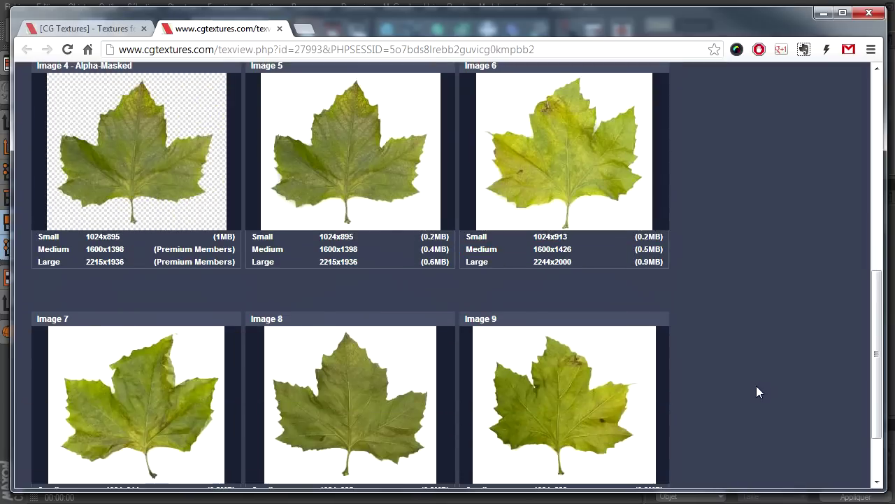
{"action": "scroll", "coordinate": [595, 296], "scroll_direction": "up", "scroll_amount": 3}
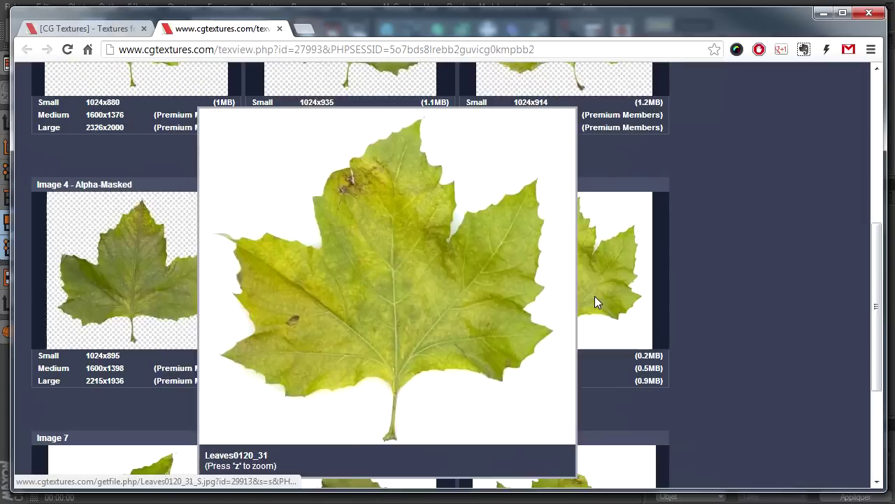
{"action": "scroll", "coordinate": [595, 294], "scroll_direction": "up", "scroll_amount": 5}
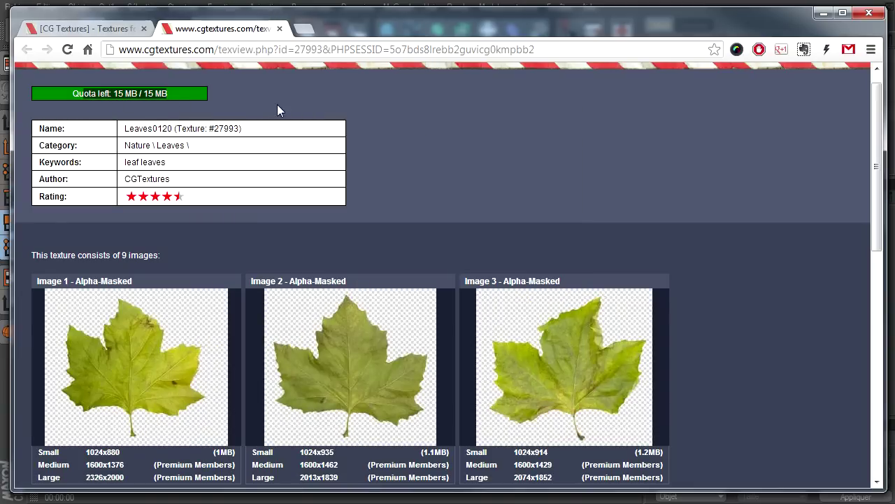
{"action": "left_click", "coordinate": [279, 28]}
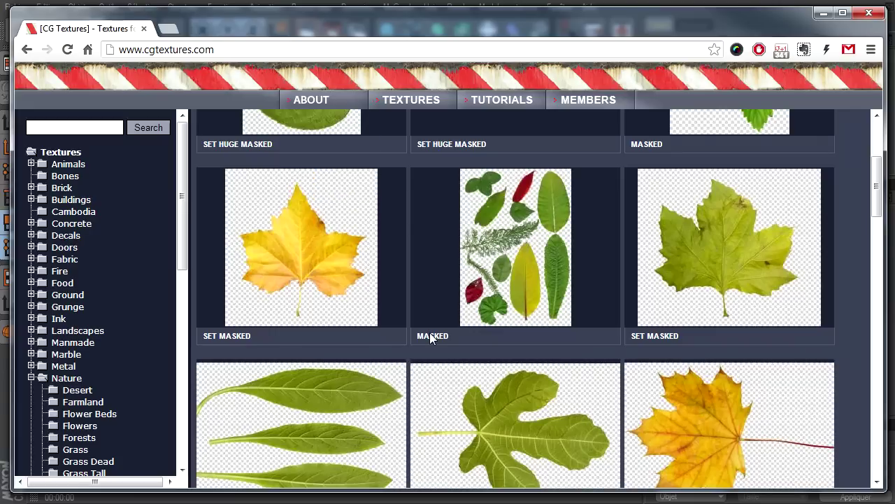
Return to the Nature category and scroll down its sub-category tiles
{"action": "scroll", "coordinate": [427, 338], "scroll_direction": "up", "scroll_amount": 1}
{"action": "left_click", "coordinate": [67, 378]}
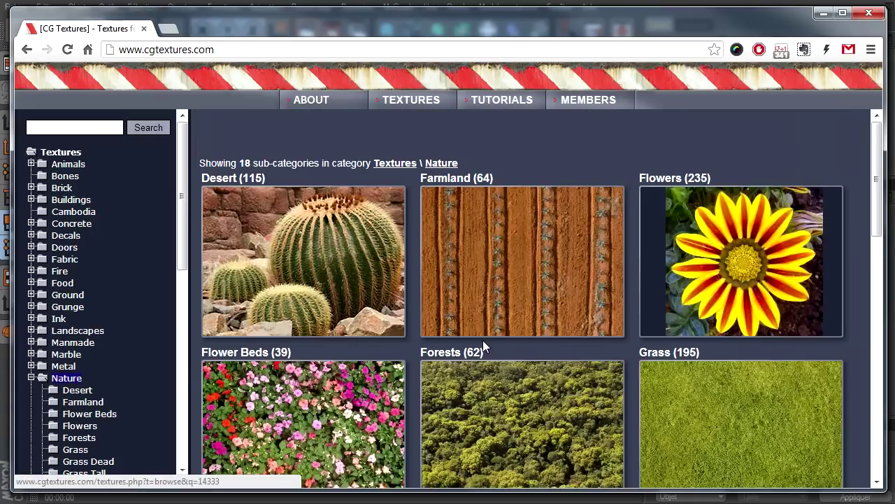
{"action": "scroll", "coordinate": [514, 274], "scroll_direction": "down", "scroll_amount": 3}
{"action": "scroll", "coordinate": [514, 273], "scroll_direction": "down", "scroll_amount": 3}
{"action": "scroll", "coordinate": [516, 300], "scroll_direction": "down", "scroll_amount": 7}
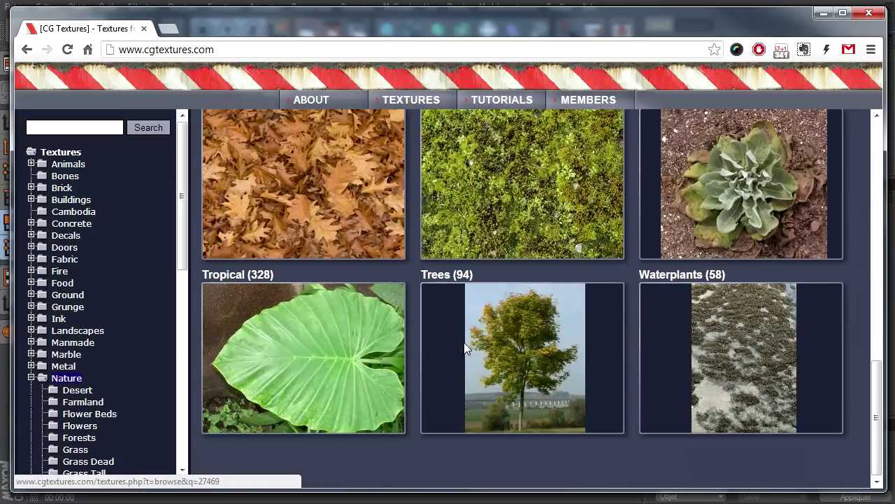
Open the Trees sub-category and scroll through its masked tree and branch thumbnails
{"action": "left_click", "coordinate": [517, 361]}
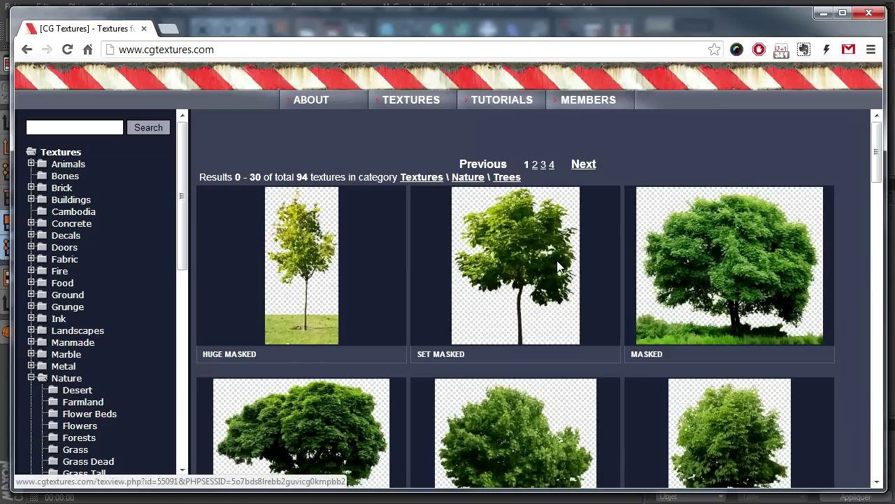
{"action": "scroll", "coordinate": [557, 266], "scroll_direction": "down", "scroll_amount": 1}
{"action": "scroll", "coordinate": [553, 274], "scroll_direction": "down", "scroll_amount": 1}
{"action": "scroll", "coordinate": [554, 281], "scroll_direction": "down", "scroll_amount": 1}
{"action": "scroll", "coordinate": [554, 283], "scroll_direction": "down", "scroll_amount": 2}
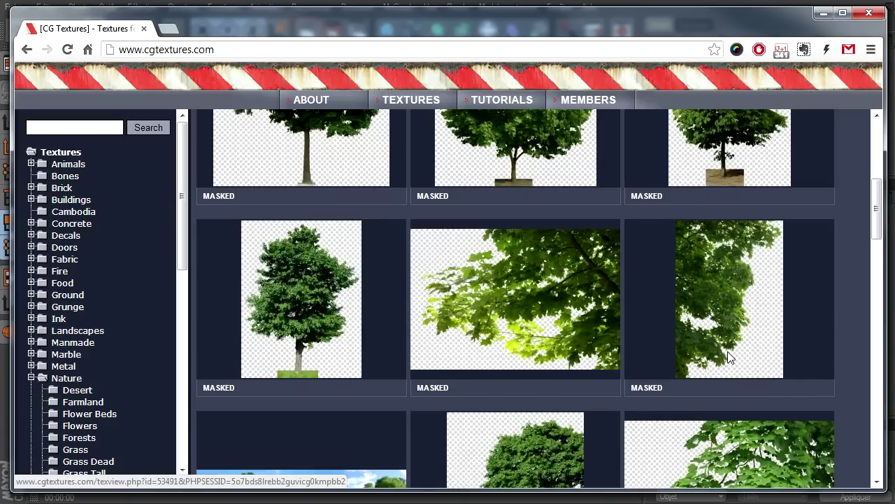
{"action": "scroll", "coordinate": [726, 350], "scroll_direction": "down", "scroll_amount": 2}
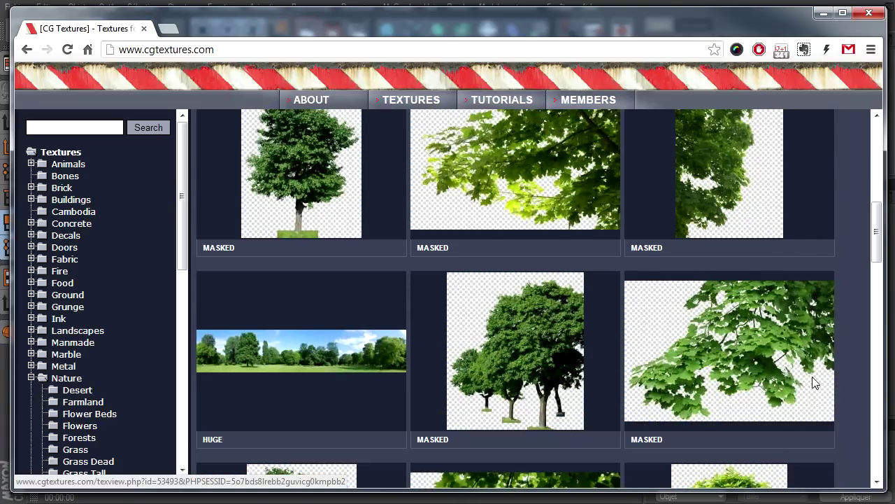
{"action": "scroll", "coordinate": [754, 343], "scroll_direction": "down", "scroll_amount": 3}
{"action": "scroll", "coordinate": [521, 299], "scroll_direction": "down", "scroll_amount": 3}
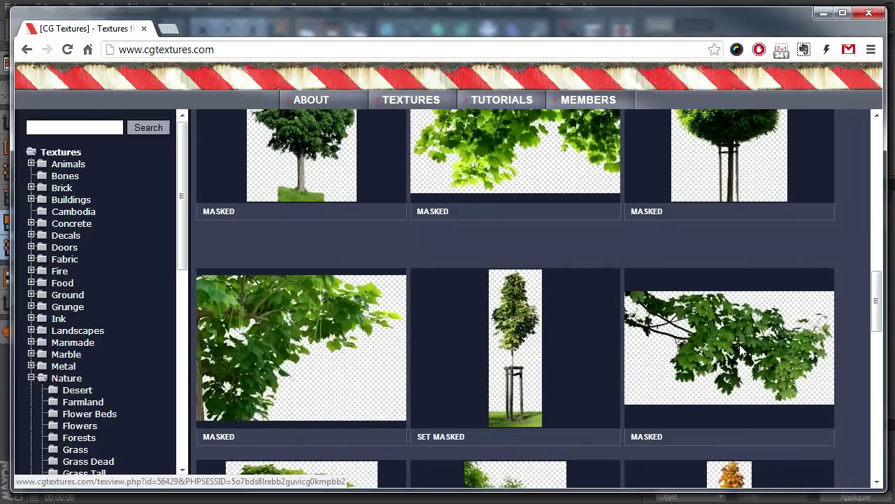
Open the Trees0065 masked leafy branch page in a new tab and scroll to its image sizes
{"action": "left_click", "coordinate": [723, 347]}
{"action": "mouse_move", "coordinate": [136, 387]}
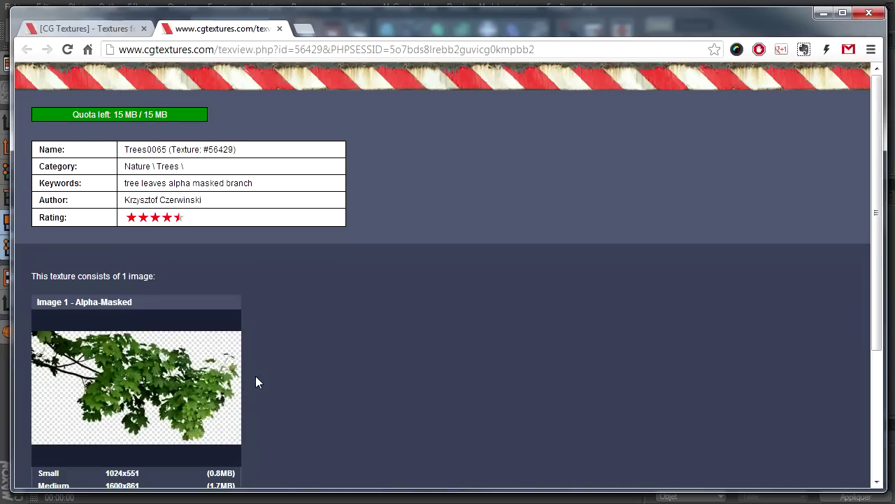
{"action": "scroll", "coordinate": [255, 376], "scroll_direction": "down", "scroll_amount": 2}
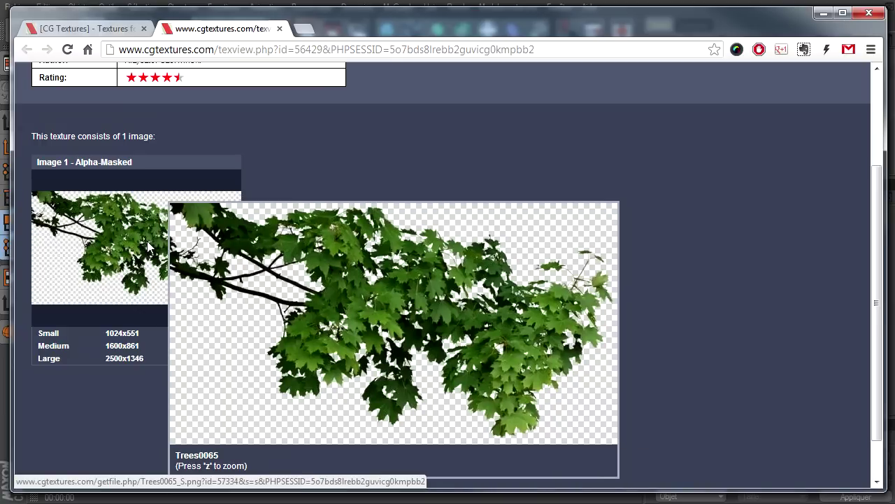
Close the Trees0065 detail tab and scroll to the bottom of the Trees listing
{"action": "left_click", "coordinate": [281, 29]}
{"action": "scroll", "coordinate": [584, 358], "scroll_direction": "down", "scroll_amount": 3}
{"action": "scroll", "coordinate": [584, 359], "scroll_direction": "down", "scroll_amount": 2}
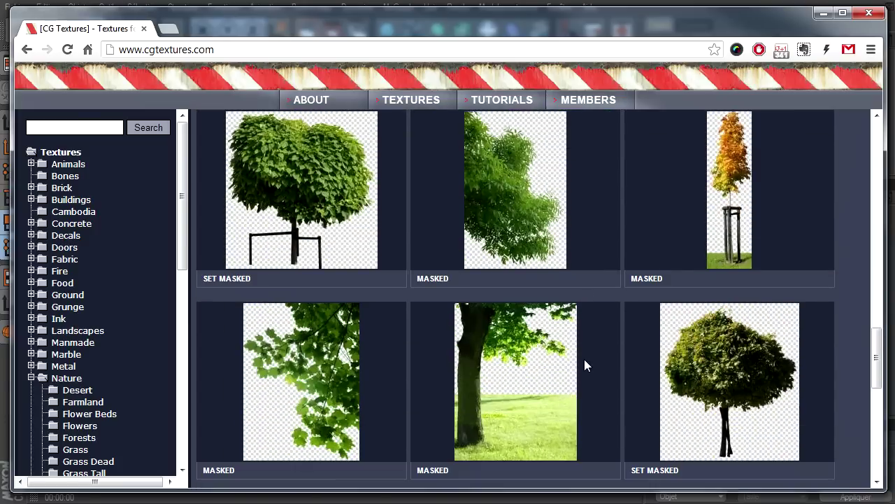
{"action": "scroll", "coordinate": [315, 371], "scroll_direction": "down", "scroll_amount": 3}
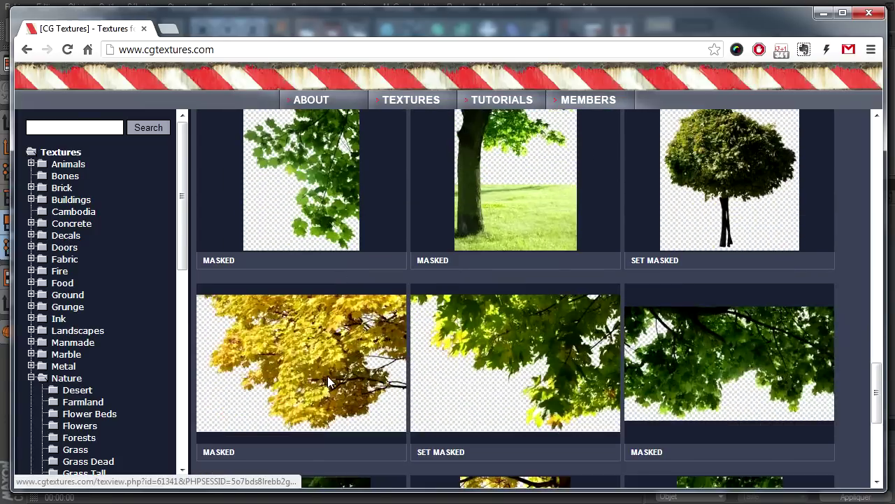
{"action": "scroll", "coordinate": [327, 376], "scroll_direction": "down", "scroll_amount": 2}
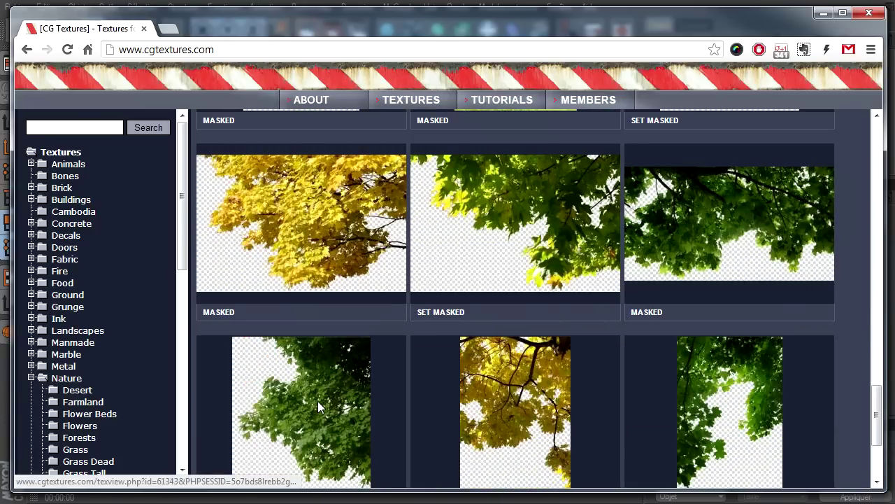
{"action": "scroll", "coordinate": [514, 403], "scroll_direction": "down", "scroll_amount": 3}
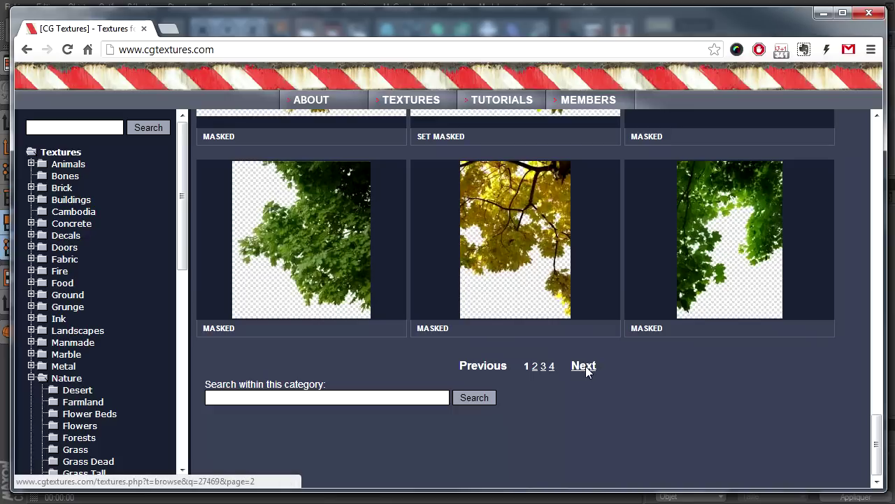
Go to page 2 of the Trees results and scroll through its masked trees and palm trees
{"action": "left_click", "coordinate": [585, 366]}
{"action": "scroll", "coordinate": [353, 376], "scroll_direction": "down", "scroll_amount": 3}
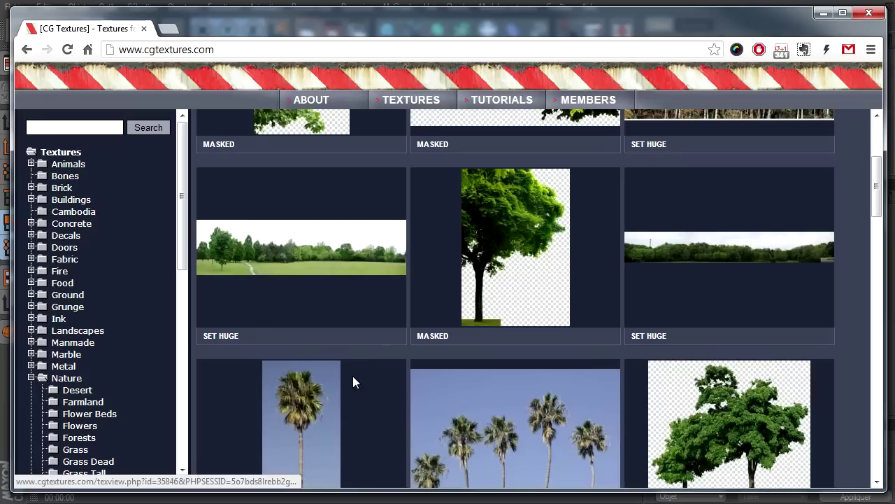
{"action": "scroll", "coordinate": [380, 337], "scroll_direction": "down", "scroll_amount": 2}
{"action": "scroll", "coordinate": [375, 338], "scroll_direction": "down", "scroll_amount": 4}
{"action": "scroll", "coordinate": [377, 338], "scroll_direction": "down", "scroll_amount": 5}
{"action": "scroll", "coordinate": [376, 337], "scroll_direction": "down", "scroll_amount": 3}
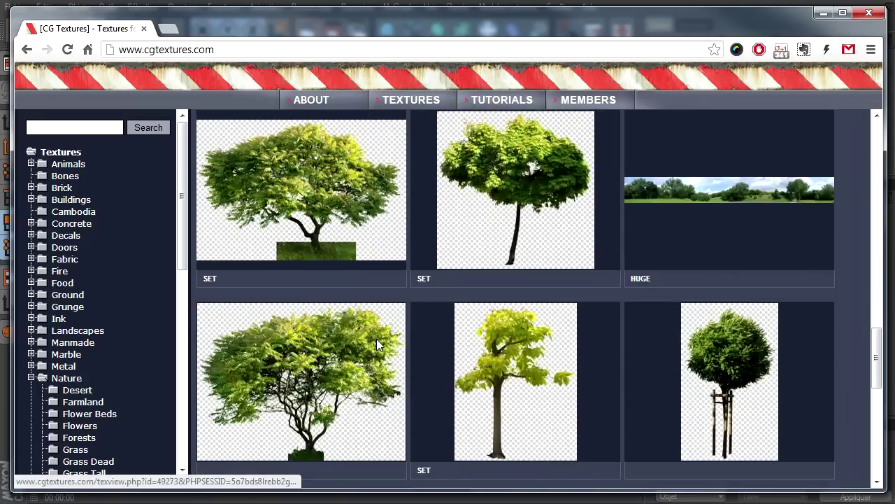
{"action": "scroll", "coordinate": [376, 340], "scroll_direction": "down", "scroll_amount": 3}
{"action": "scroll", "coordinate": [376, 340], "scroll_direction": "down", "scroll_amount": 2}
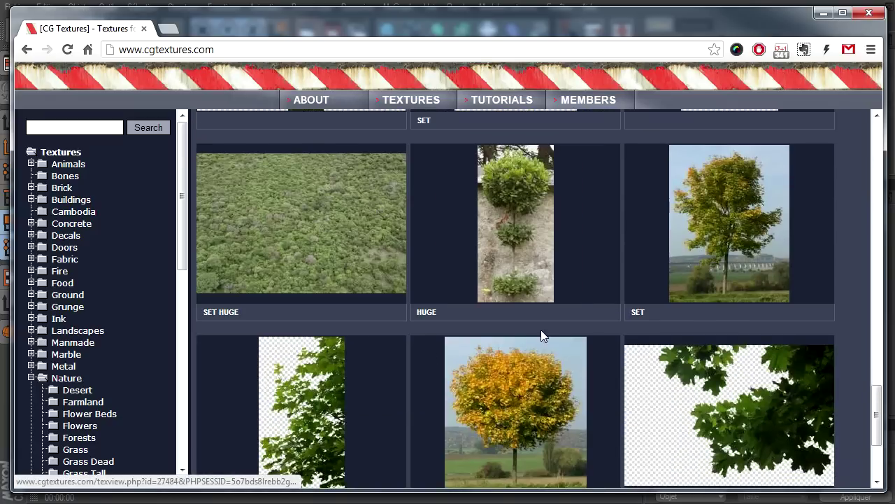
{"action": "scroll", "coordinate": [541, 331], "scroll_direction": "up", "scroll_amount": 5}
{"action": "scroll", "coordinate": [537, 315], "scroll_direction": "up", "scroll_amount": 5}
{"action": "scroll", "coordinate": [537, 312], "scroll_direction": "up", "scroll_amount": 3}
{"action": "scroll", "coordinate": [534, 311], "scroll_direction": "up", "scroll_amount": 4}
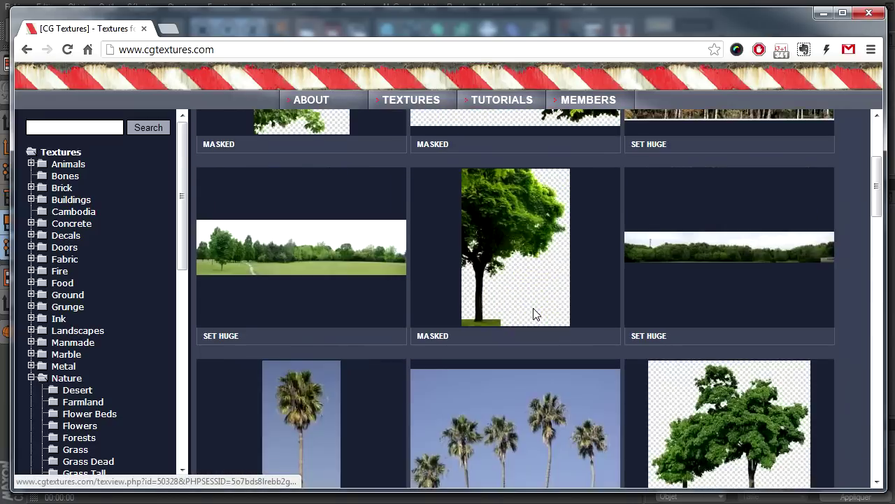
{"action": "scroll", "coordinate": [533, 309], "scroll_direction": "up", "scroll_amount": 3}
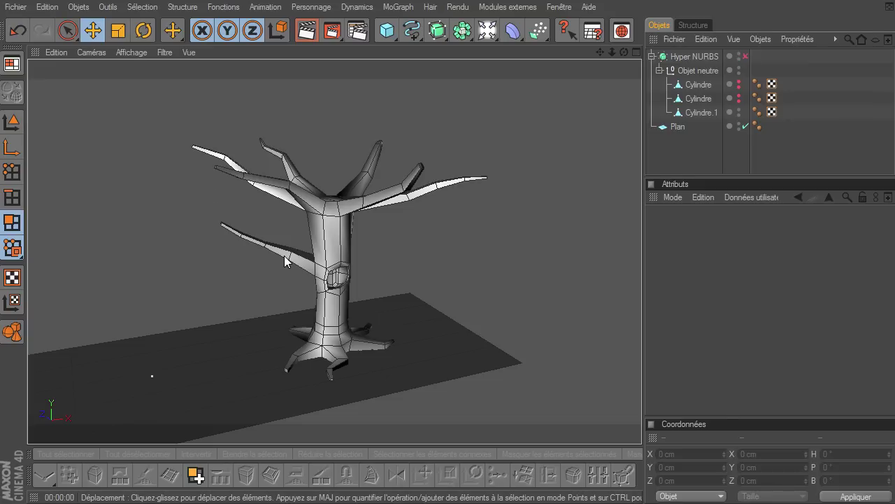
Add a sphere and move it up to the top of the tree
{"action": "left_click_drag", "start_coordinate": [598, 54], "coordinate": [642, 347]}
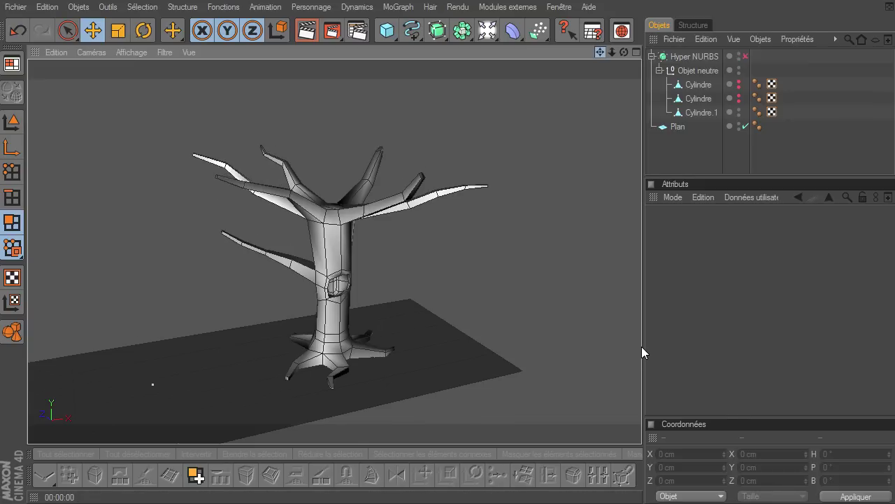
{"action": "left_click_drag", "start_coordinate": [624, 51], "coordinate": [642, 346]}
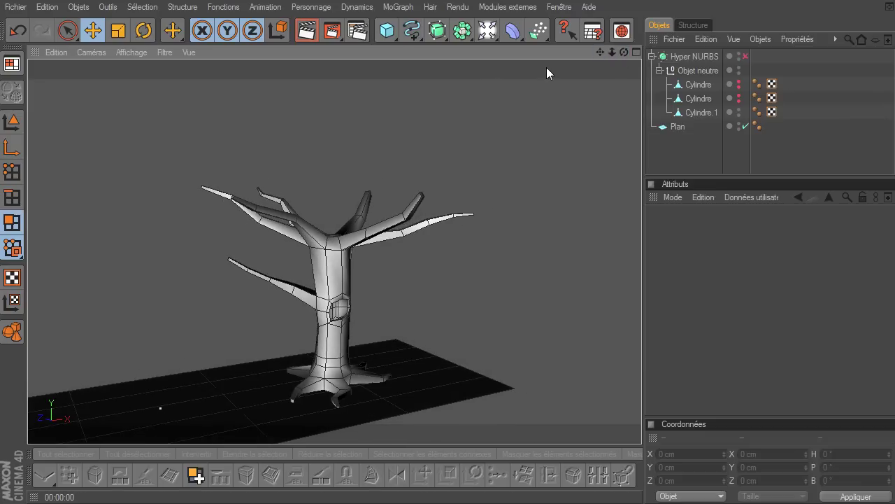
{"action": "left_click", "coordinate": [390, 34]}
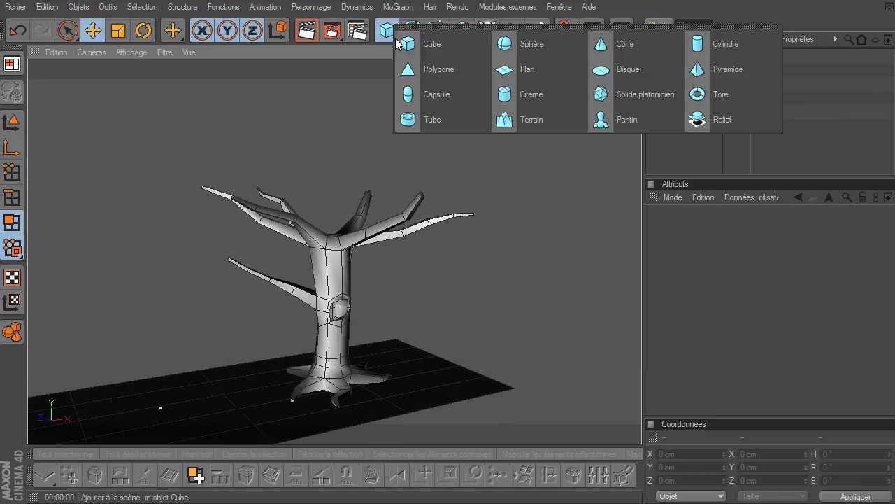
{"action": "left_click", "coordinate": [530, 49]}
{"action": "left_click_drag", "start_coordinate": [235, 395], "coordinate": [349, 378]}
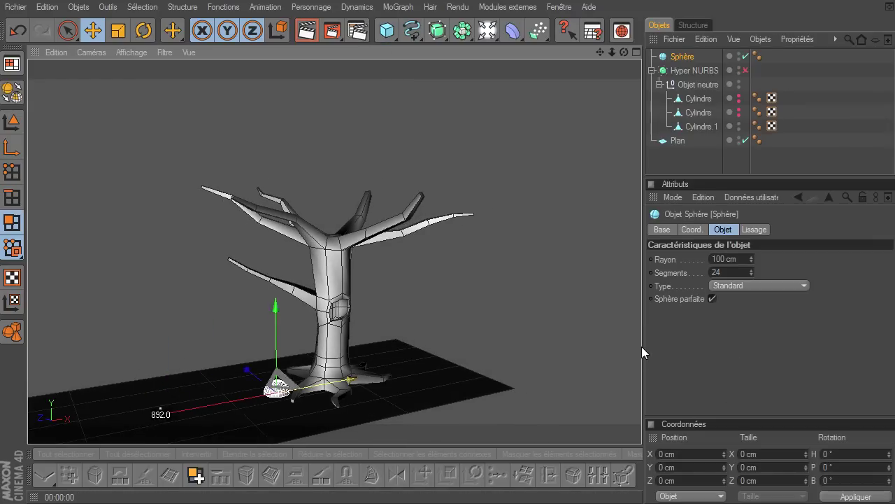
{"action": "left_click_drag", "start_coordinate": [641, 347], "coordinate": [215, 331]}
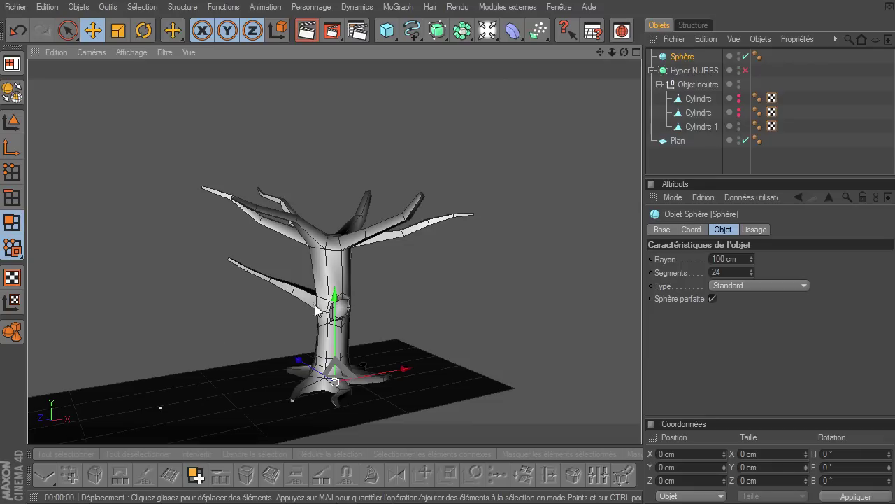
{"action": "left_click_drag", "start_coordinate": [333, 303], "coordinate": [333, 126]}
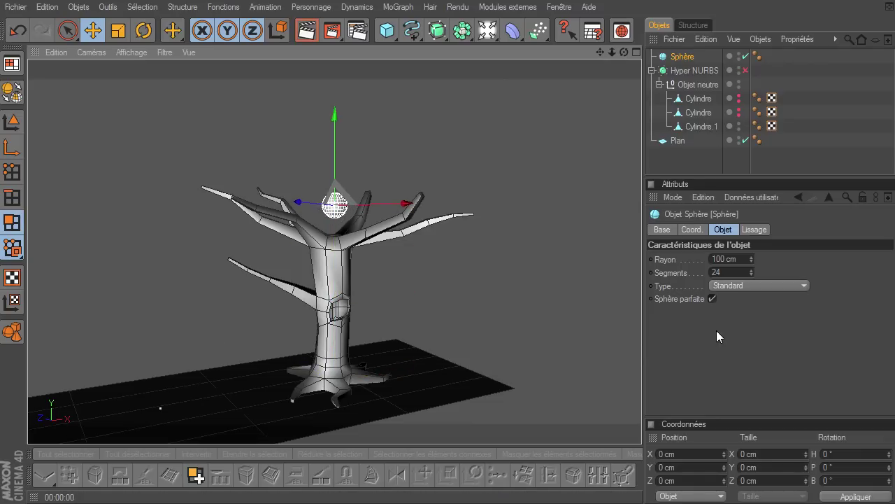
In Model mode, scale the sphere to about 967 cm radius and settle it over the branches near Y 1515 cm
{"action": "left_click", "coordinate": [12, 125]}
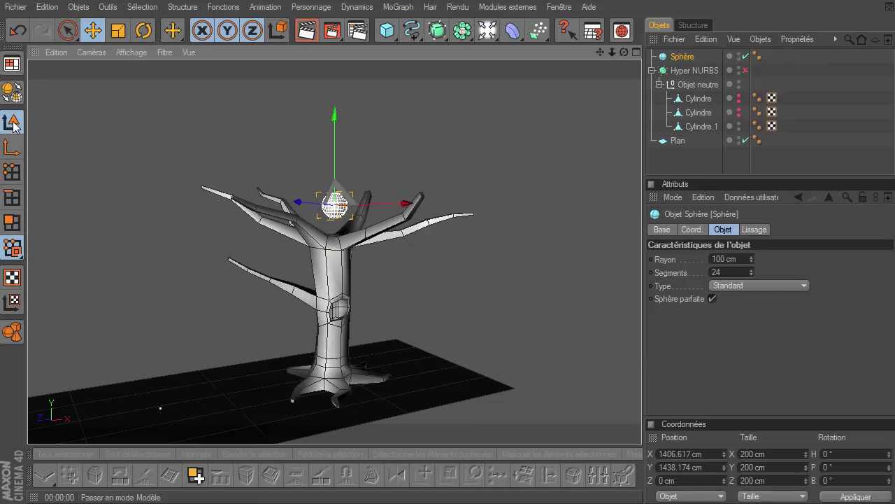
{"action": "left_click_drag", "start_coordinate": [347, 209], "coordinate": [642, 346]}
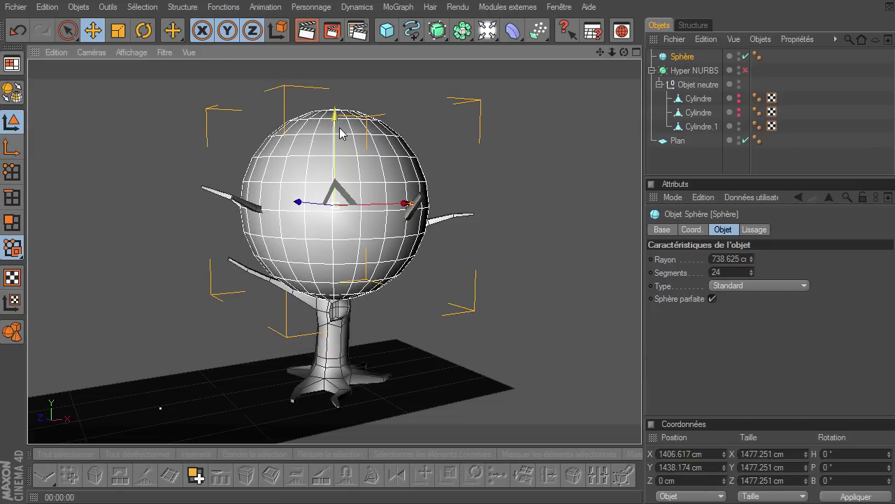
{"action": "left_click_drag", "start_coordinate": [341, 133], "coordinate": [341, 112]}
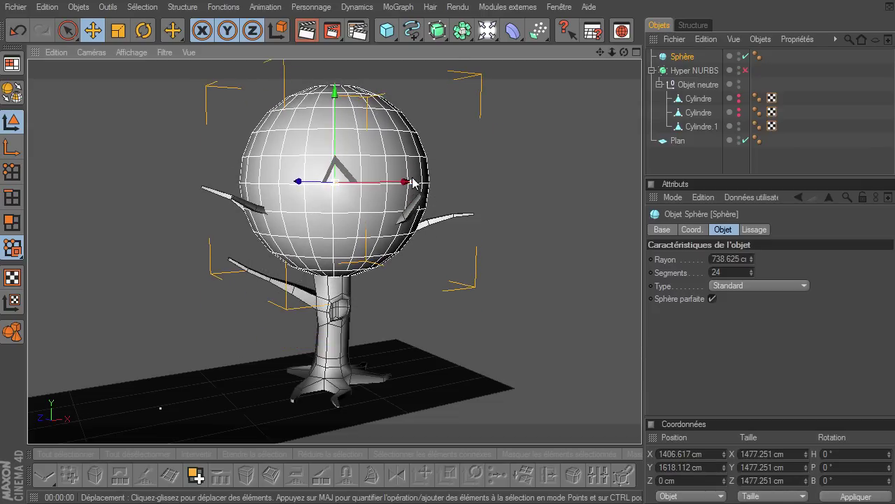
{"action": "left_click_drag", "start_coordinate": [414, 183], "coordinate": [642, 346]}
{"action": "left_click_drag", "start_coordinate": [347, 127], "coordinate": [641, 346]}
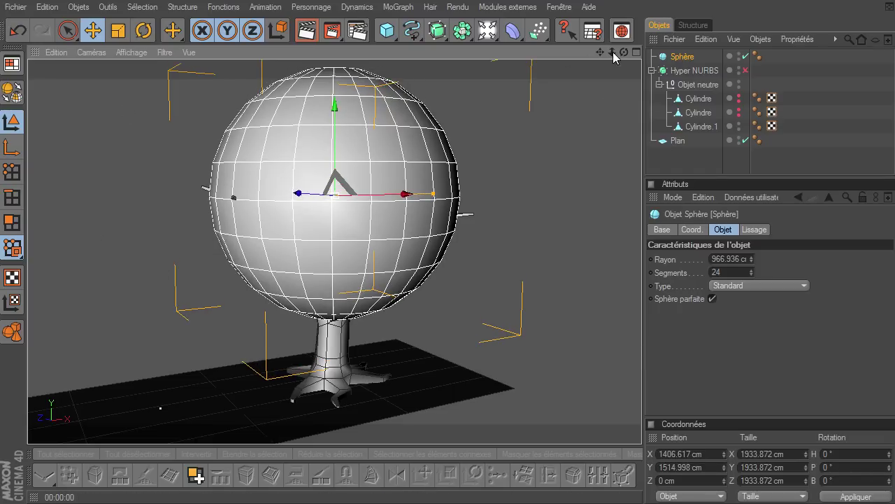
{"action": "left_click_drag", "start_coordinate": [599, 52], "coordinate": [602, 60]}
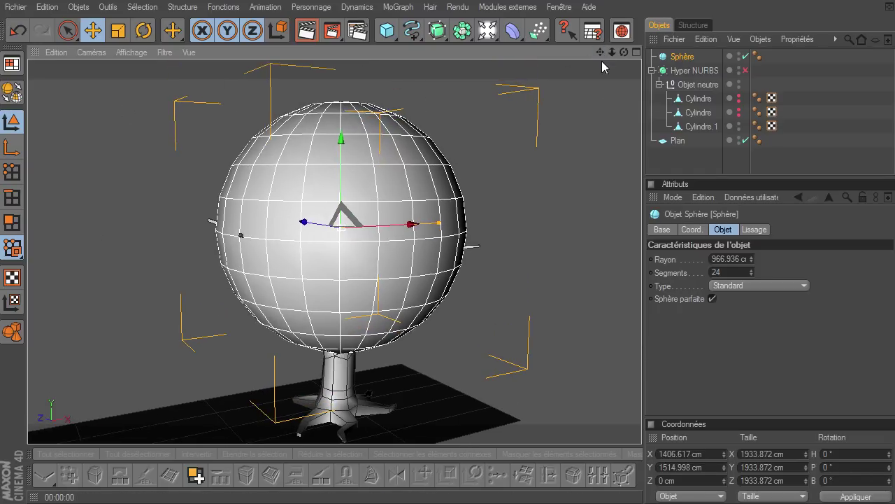
Change the sphere's Type to Icosaèdre
{"action": "left_click", "coordinate": [782, 284]}
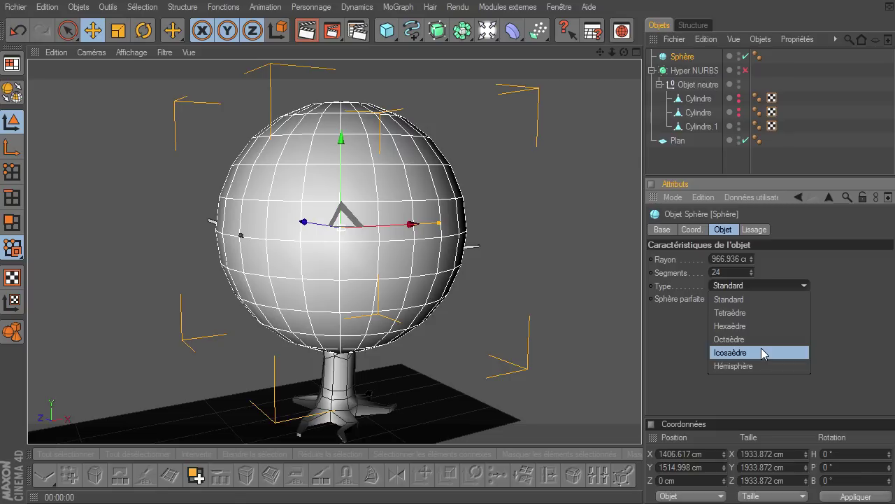
{"action": "left_click", "coordinate": [761, 315]}
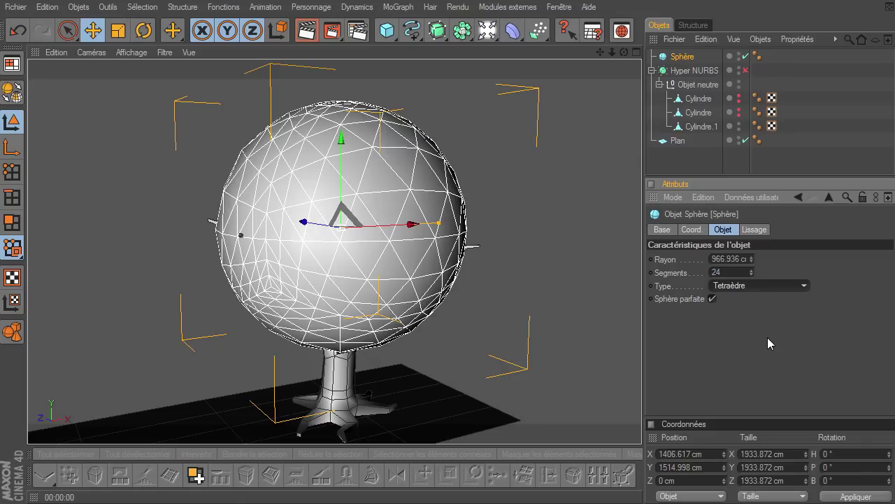
{"action": "key", "text": "Down"}
{"action": "key", "text": "Down"}
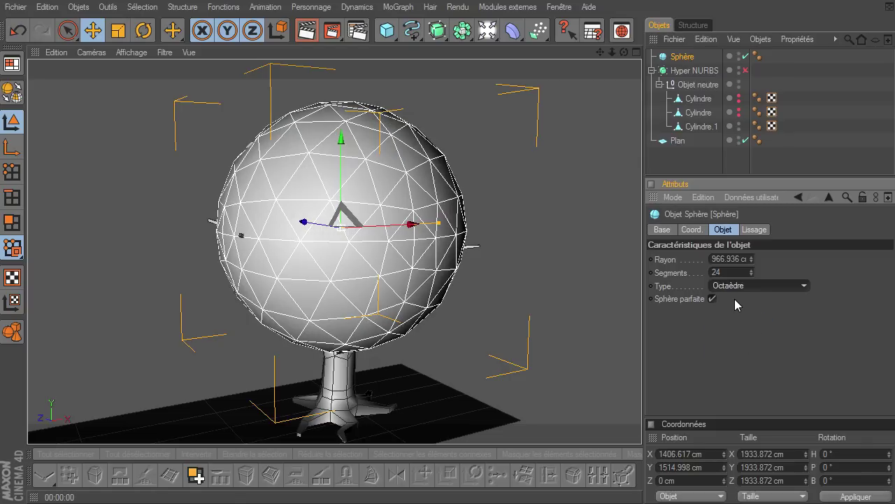
{"action": "key", "text": "Down"}
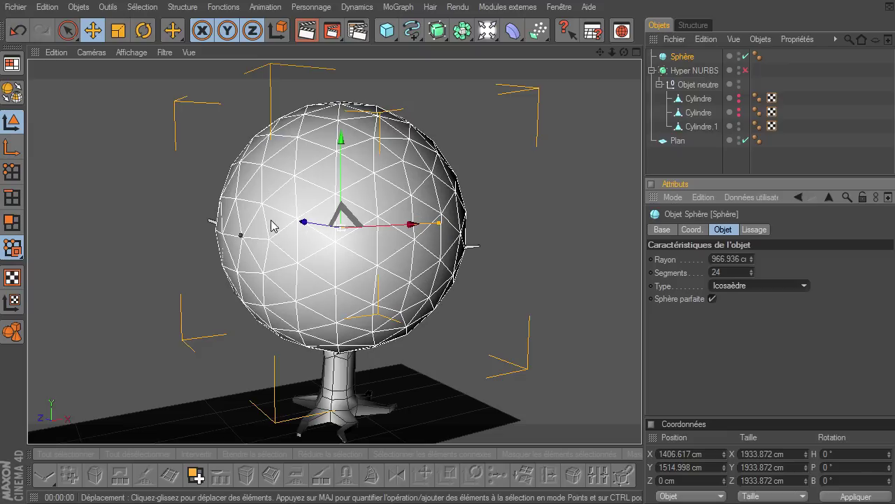
{"action": "mouse_move", "coordinate": [623, 52]}
{"action": "left_mouse_down"}
{"action": "mouse_move", "coordinate": [642, 346]}
{"action": "mouse_move", "coordinate": [615, 63]}
{"action": "left_mouse_up"}
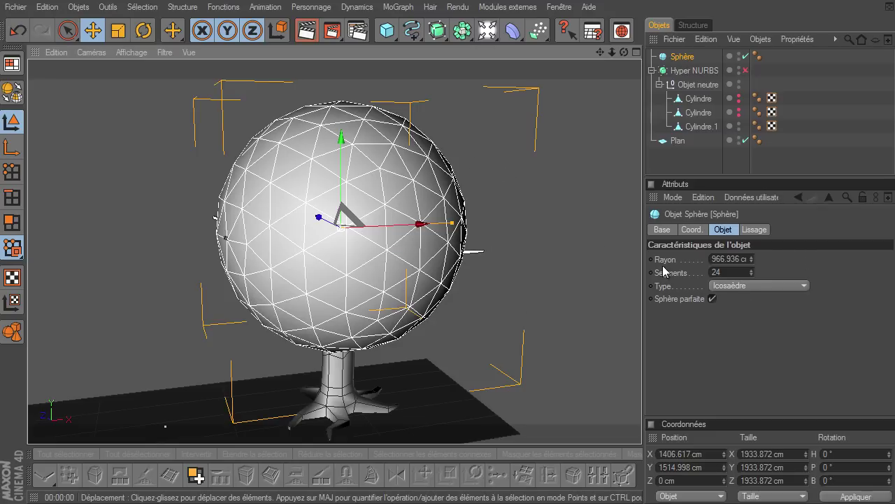
Try 12 segments on the sphere, then set it back to 24 segments
{"action": "left_click", "coordinate": [748, 272]}
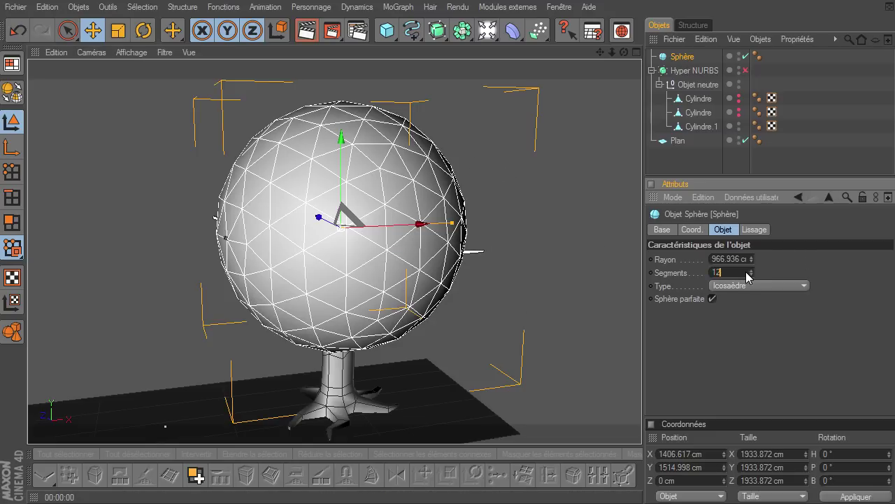
{"action": "key", "text": "Return"}
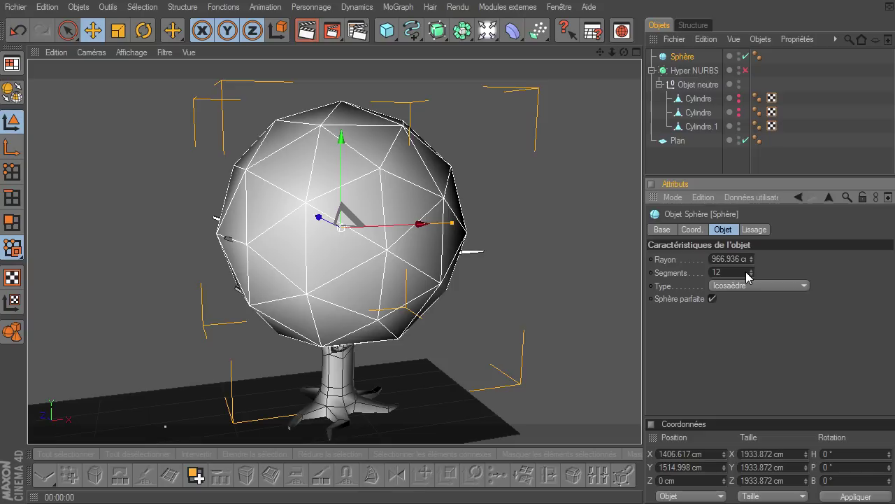
{"action": "double_click", "coordinate": [734, 274]}
{"action": "type", "text": "24"}
{"action": "key", "text": "Return"}
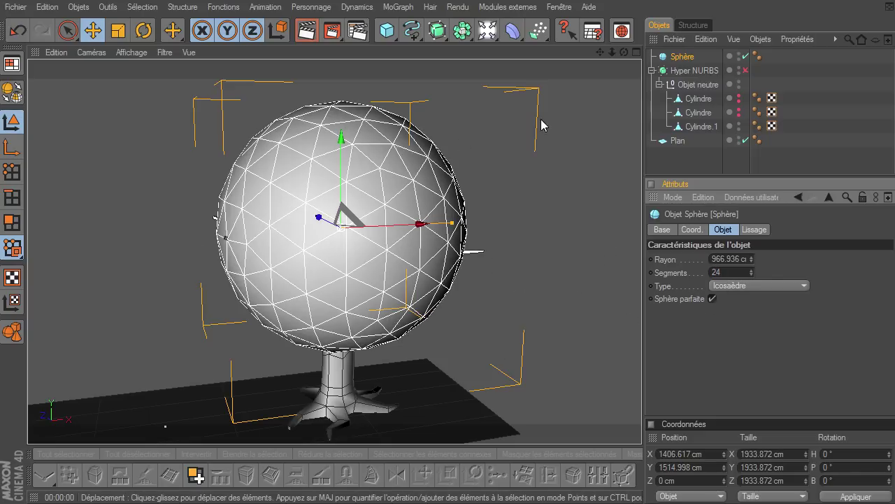
{"action": "left_click", "coordinate": [618, 58]}
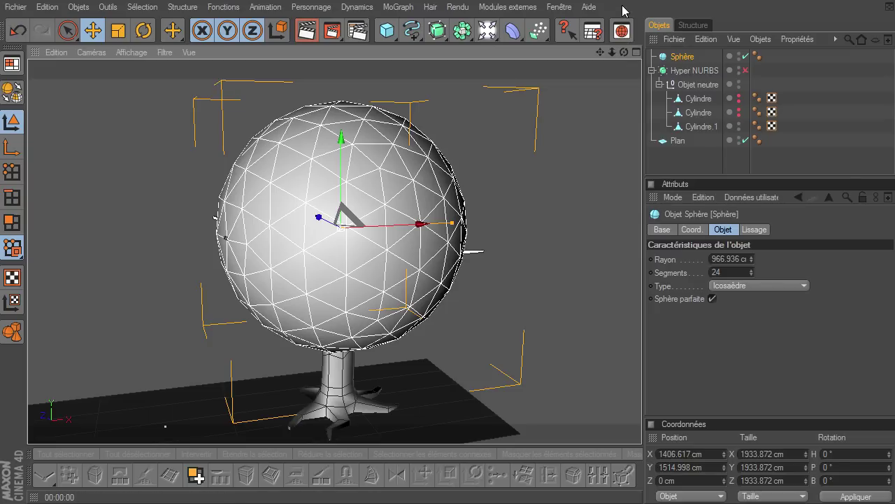
{"action": "left_click_drag", "start_coordinate": [623, 52], "coordinate": [642, 346]}
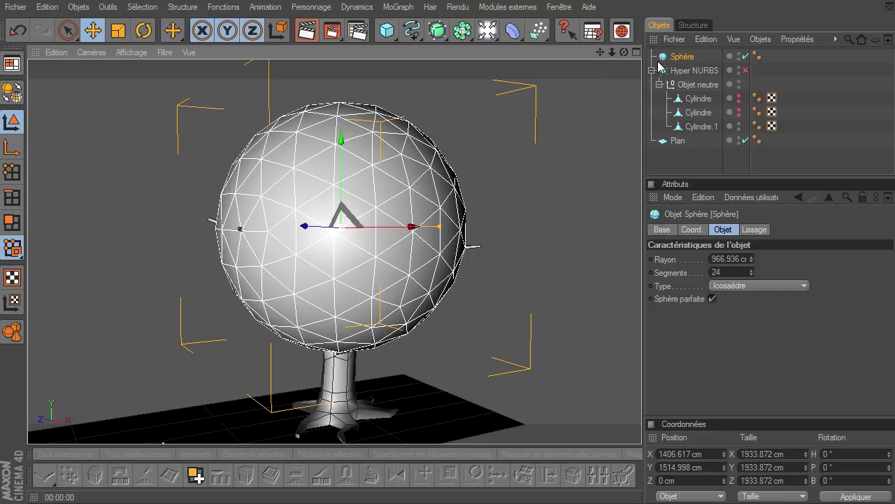
Make the sphere editable, enter Polygons mode and pick the Pinceau brush
{"action": "left_click", "coordinate": [7, 95]}
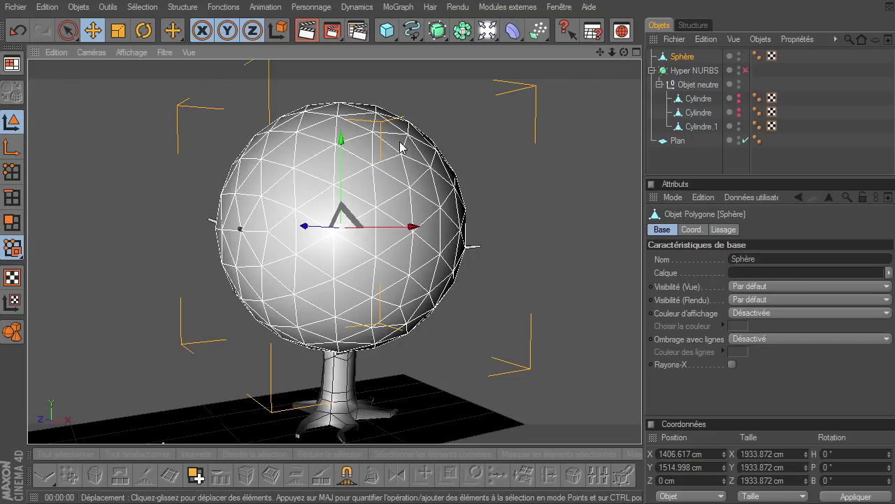
{"action": "left_click", "coordinate": [13, 223]}
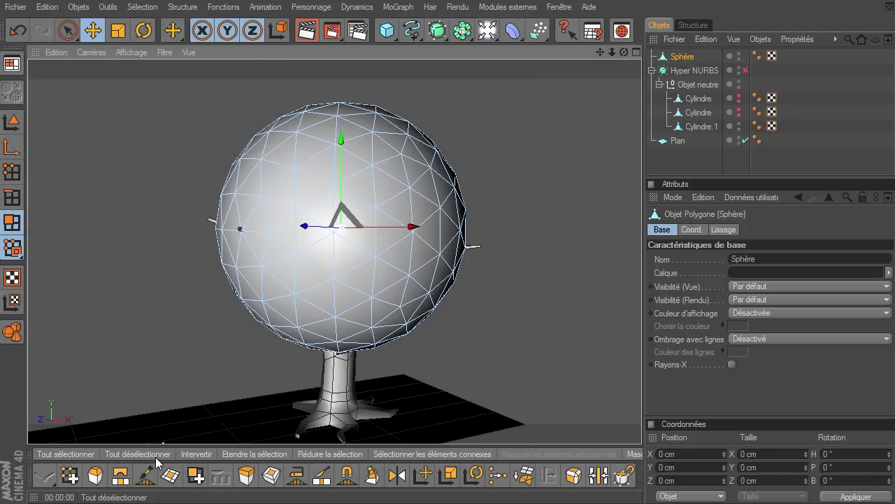
{"action": "left_click", "coordinate": [147, 480]}
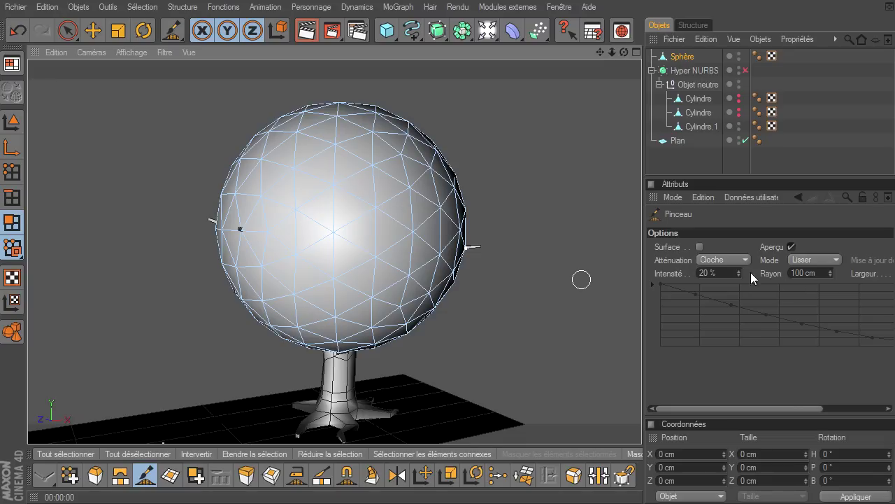
Set the brush Intensité to 40% and Mode to Etaler, testing a small smear
{"action": "left_click", "coordinate": [720, 273]}
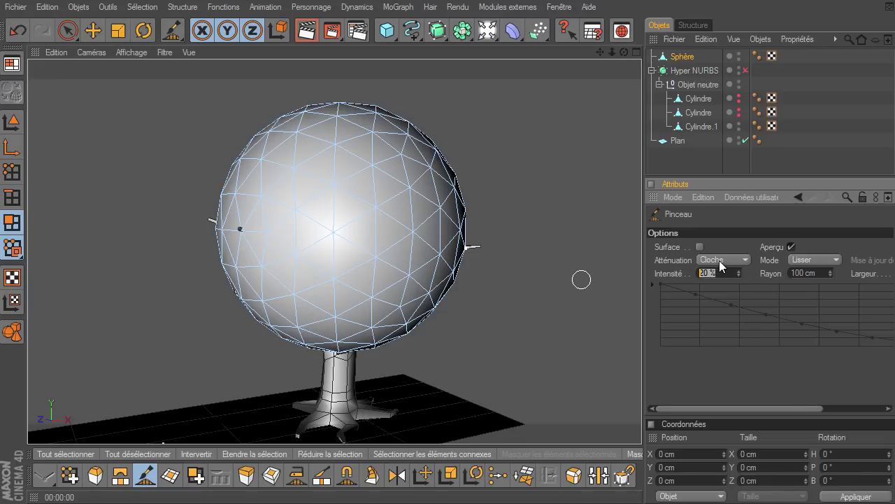
{"action": "type", "text": "40"}
{"action": "left_click", "coordinate": [831, 259]}
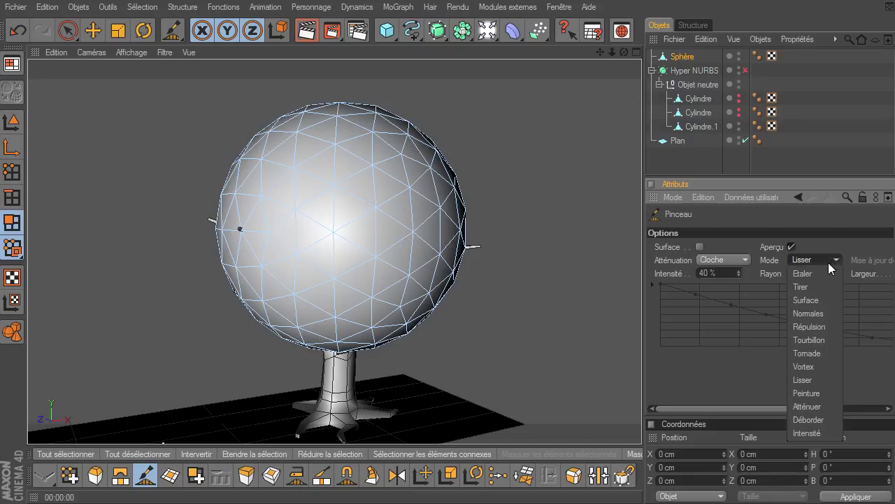
{"action": "left_click", "coordinate": [823, 274]}
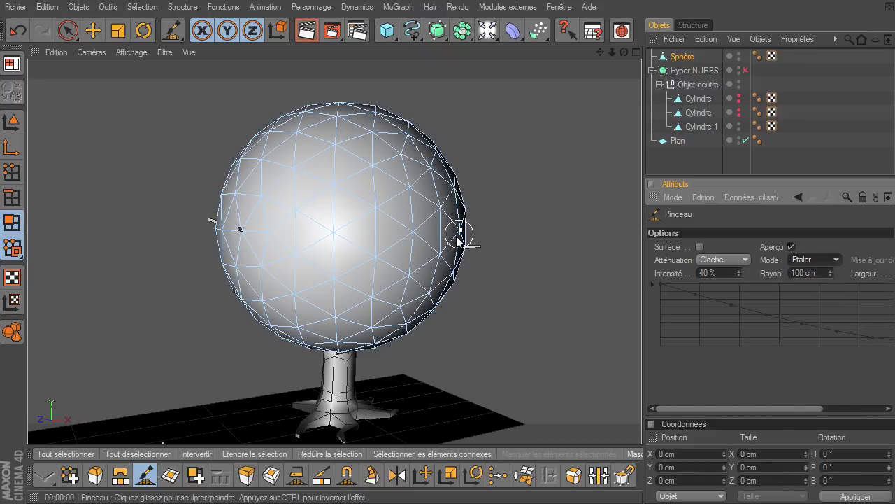
{"action": "left_click_drag", "start_coordinate": [460, 235], "coordinate": [479, 234]}
{"action": "left_click_drag", "start_coordinate": [624, 52], "coordinate": [630, 224]}
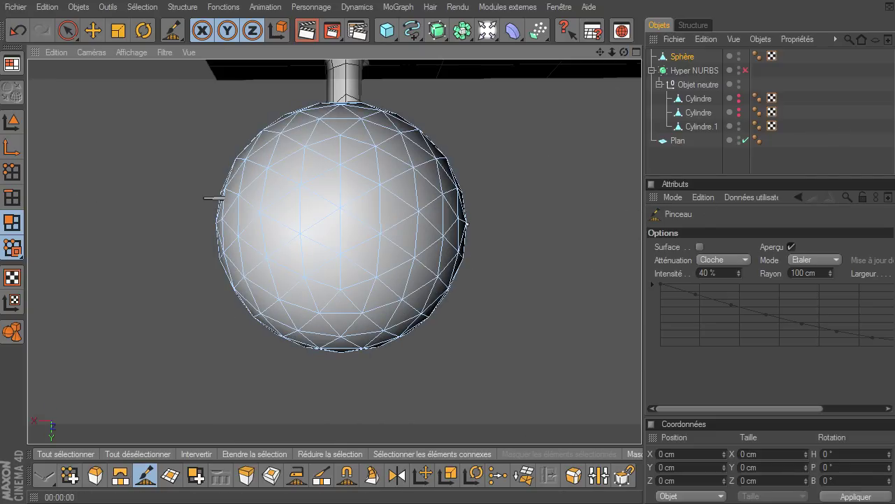
{"action": "left_click", "coordinate": [48, 7]}
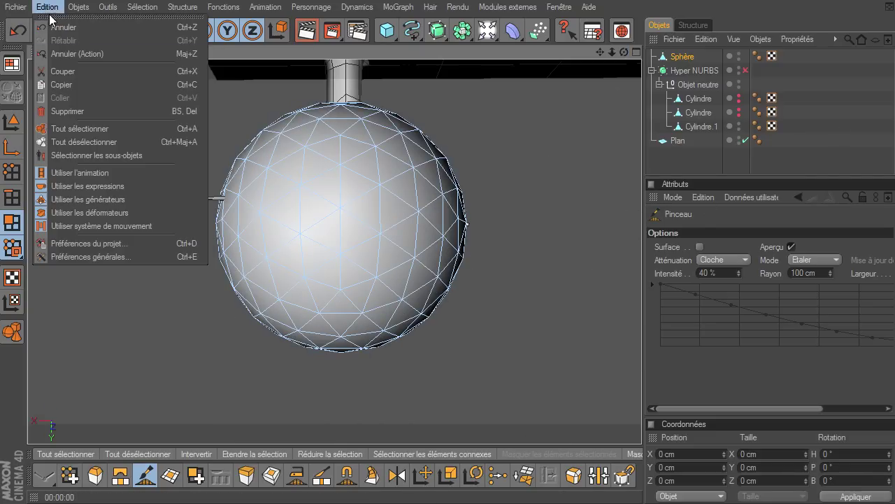
Open and close the preferences, then orbit to a lower side view of the tree
{"action": "left_click", "coordinate": [85, 256]}
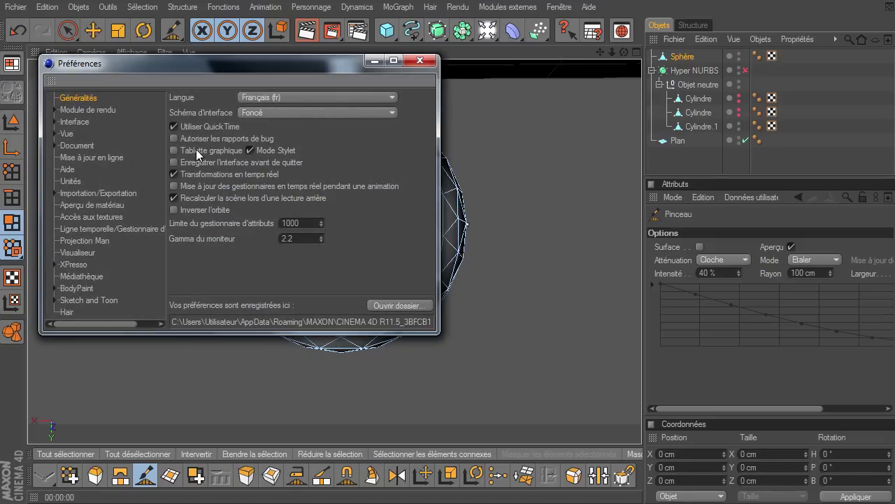
{"action": "left_click", "coordinate": [420, 60]}
{"action": "left_click_drag", "start_coordinate": [626, 56], "coordinate": [506, 264]}
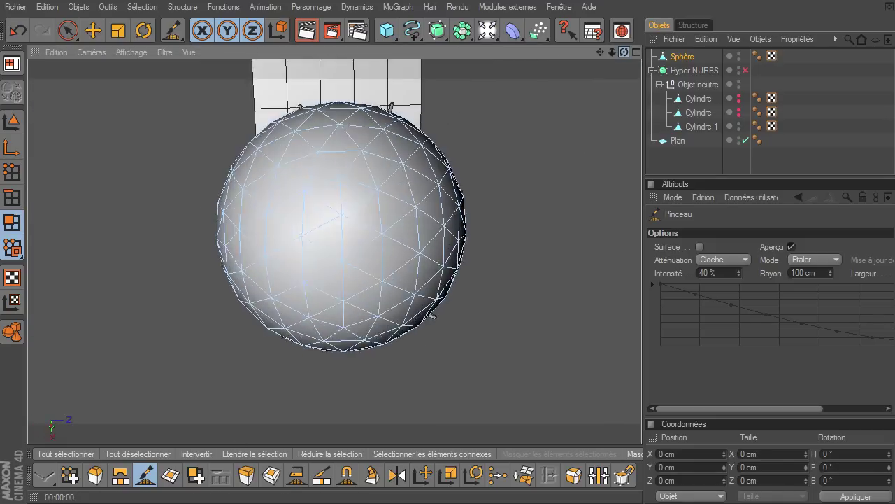
{"action": "mouse_move", "coordinate": [623, 51]}
{"action": "left_mouse_down"}
{"action": "mouse_move", "coordinate": [376, 269]}
{"action": "mouse_move", "coordinate": [583, 240]}
{"action": "left_mouse_up"}
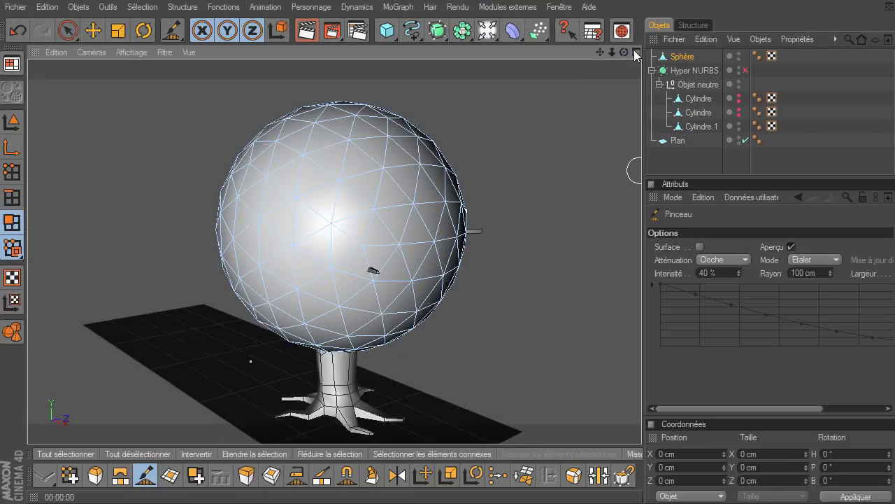
{"action": "left_click_drag", "start_coordinate": [622, 52], "coordinate": [61, 66]}
{"action": "mouse_move", "coordinate": [257, 137]}
{"action": "left_mouse_down", "text": "alt"}
{"action": "mouse_move", "coordinate": [235, 110]}
{"action": "mouse_move", "coordinate": [278, 94]}
{"action": "left_mouse_up", "text": "alt"}
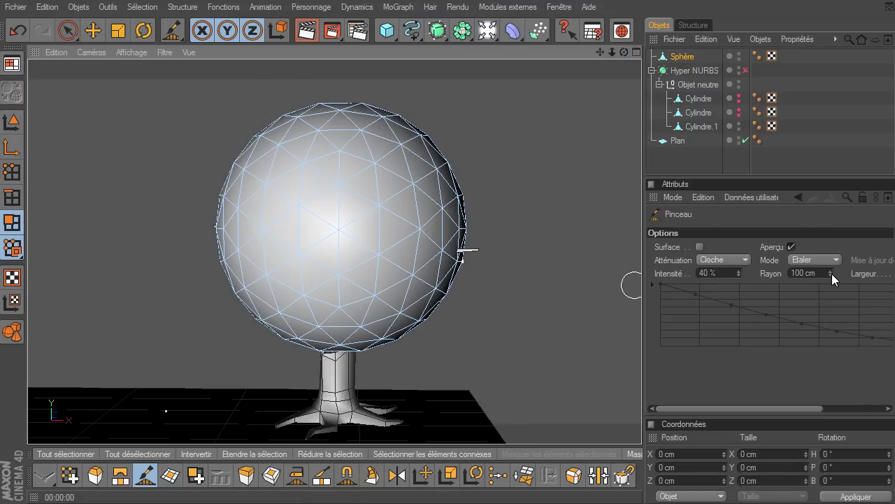
Widen the brush radius to 225 cm and smear the sphere's right side into a pointed bulge
{"action": "left_click_drag", "start_coordinate": [831, 273], "coordinate": [846, 195]}
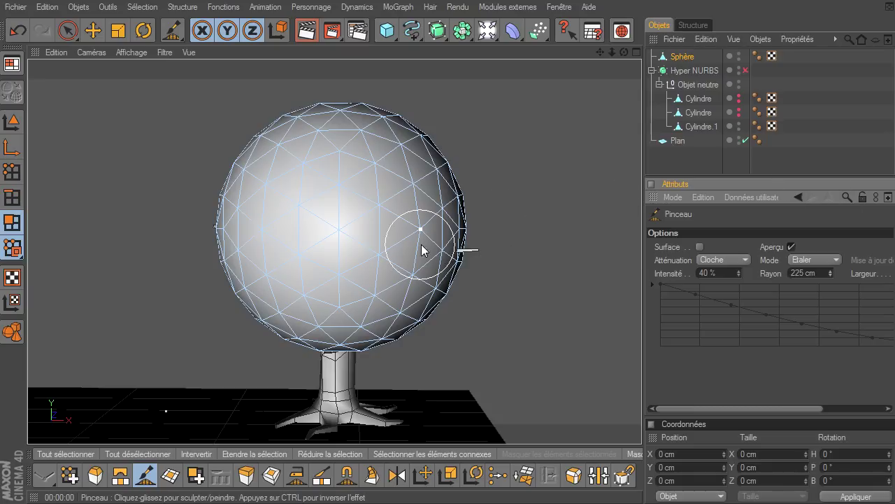
{"action": "left_click_drag", "start_coordinate": [425, 239], "coordinate": [523, 240]}
{"action": "left_click_drag", "start_coordinate": [460, 242], "coordinate": [480, 201]}
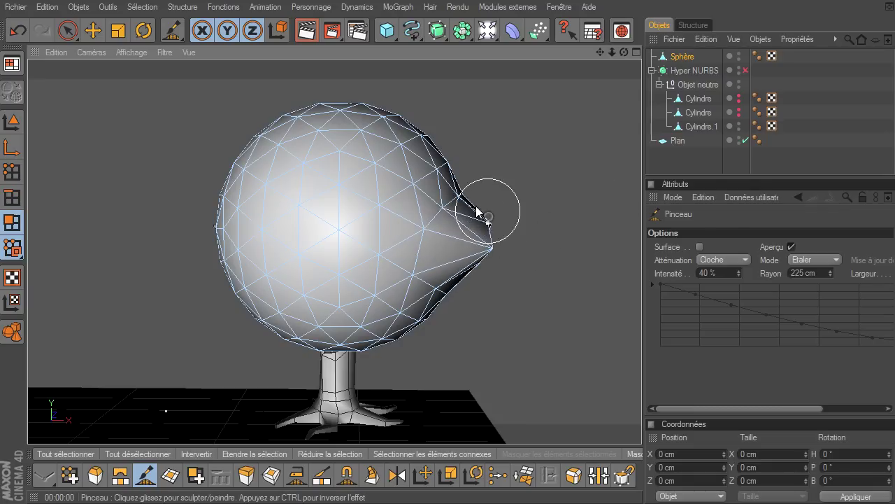
{"action": "mouse_move", "coordinate": [623, 61]}
{"action": "left_mouse_down"}
{"action": "mouse_move", "coordinate": [649, 98]}
{"action": "mouse_move", "coordinate": [743, 29]}
{"action": "left_mouse_up"}
{"action": "left_click", "coordinate": [804, 259]}
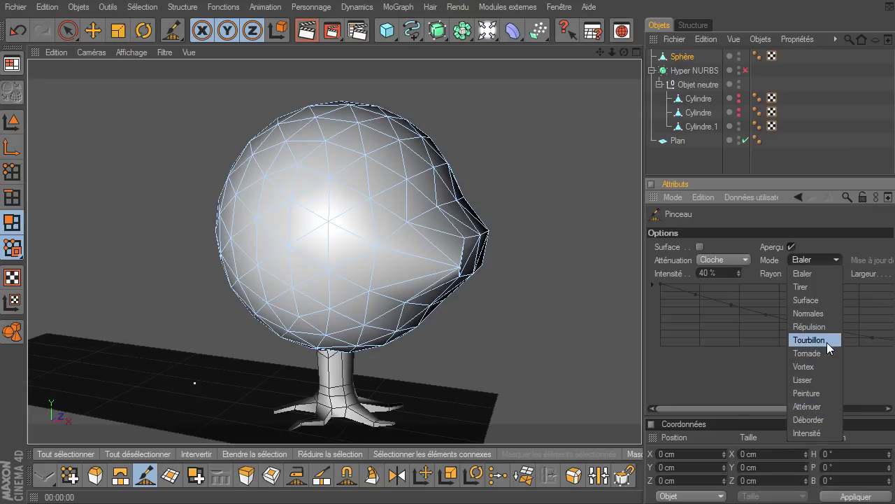
Switch the brush to Normales mode and bulge out the sphere's right and upper-left sides
{"action": "left_click", "coordinate": [807, 313]}
{"action": "mouse_move", "coordinate": [443, 221]}
{"action": "left_mouse_down"}
{"action": "mouse_move", "coordinate": [464, 194]}
{"action": "mouse_move", "coordinate": [461, 259]}
{"action": "mouse_move", "coordinate": [396, 293]}
{"action": "mouse_move", "coordinate": [380, 194]}
{"action": "mouse_move", "coordinate": [362, 275]}
{"action": "mouse_move", "coordinate": [339, 146]}
{"action": "mouse_move", "coordinate": [278, 254]}
{"action": "mouse_move", "coordinate": [369, 149]}
{"action": "mouse_move", "coordinate": [443, 164]}
{"action": "mouse_move", "coordinate": [433, 168]}
{"action": "mouse_move", "coordinate": [359, 112]}
{"action": "mouse_move", "coordinate": [276, 174]}
{"action": "mouse_move", "coordinate": [436, 200]}
{"action": "mouse_move", "coordinate": [465, 188]}
{"action": "left_mouse_up"}
{"action": "mouse_move", "coordinate": [624, 51]}
{"action": "left_mouse_down"}
{"action": "mouse_move", "coordinate": [570, 140]}
{"action": "mouse_move", "coordinate": [626, 156]}
{"action": "left_mouse_up"}
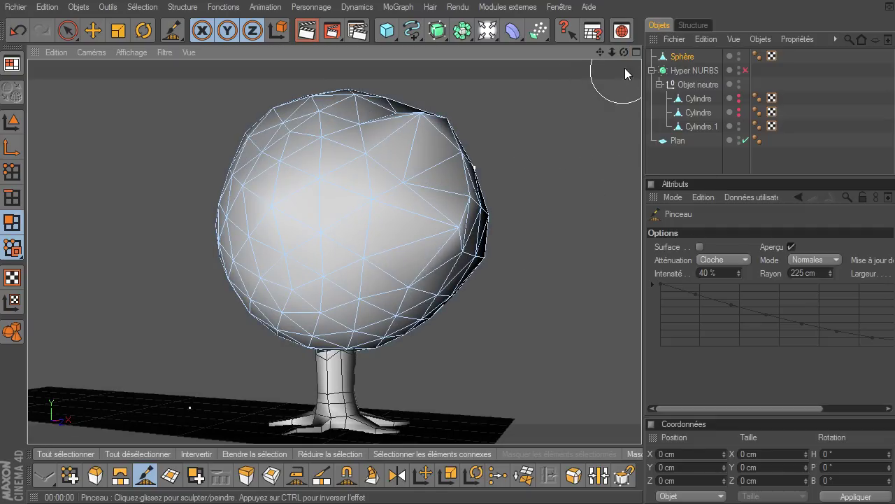
{"action": "mouse_move", "coordinate": [624, 52]}
{"action": "left_mouse_down"}
{"action": "mouse_move", "coordinate": [780, 86]}
{"action": "mouse_move", "coordinate": [529, 161]}
{"action": "mouse_move", "coordinate": [596, 173]}
{"action": "mouse_move", "coordinate": [805, 151]}
{"action": "left_mouse_up"}
{"action": "left_click_drag", "start_coordinate": [476, 219], "coordinate": [455, 168]}
{"action": "left_click_drag", "start_coordinate": [235, 196], "coordinate": [216, 175]}
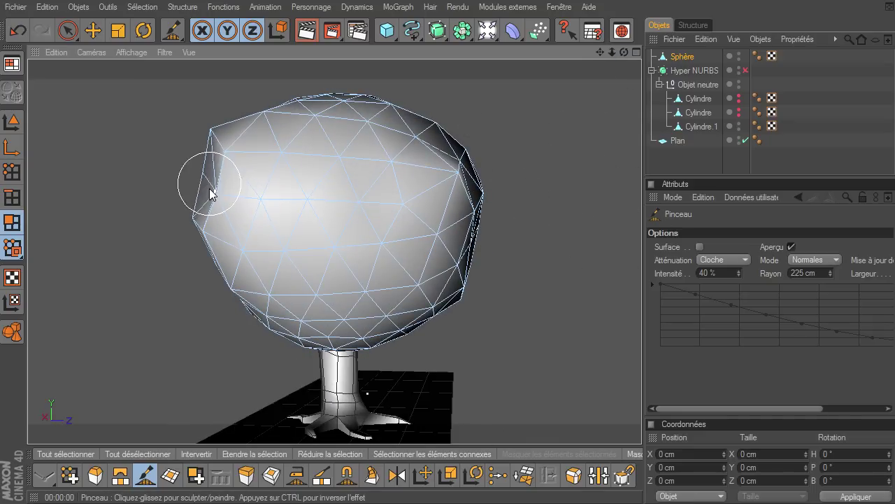
Keep reshaping the canopy's right side and pull its upper right into a peak
{"action": "left_click_drag", "start_coordinate": [624, 53], "coordinate": [862, 89]}
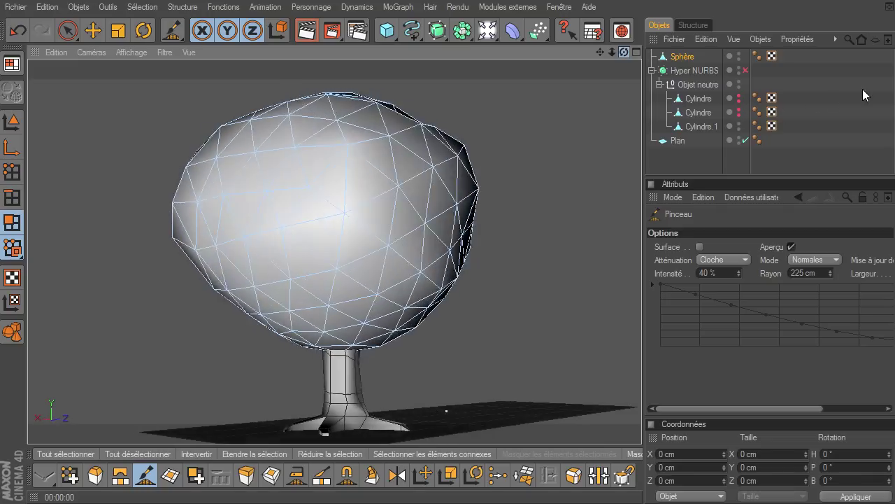
{"action": "left_click_drag", "start_coordinate": [460, 243], "coordinate": [452, 220]}
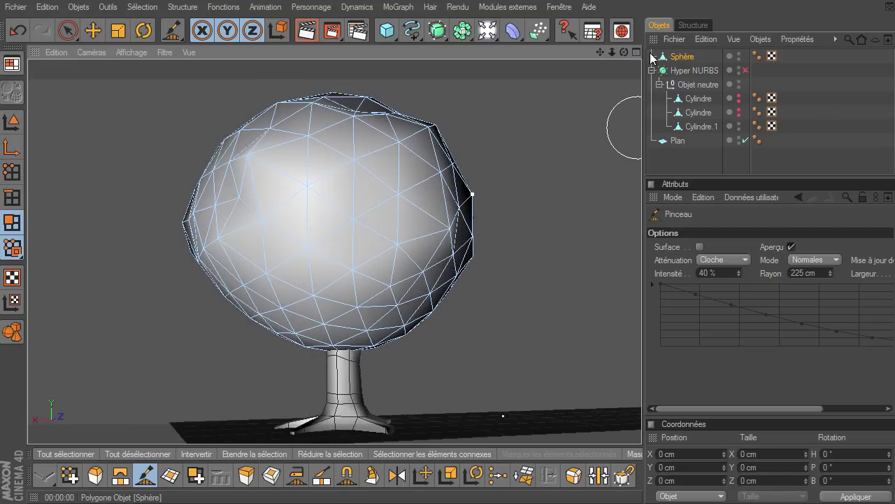
{"action": "mouse_move", "coordinate": [625, 50]}
{"action": "left_mouse_down"}
{"action": "mouse_move", "coordinate": [705, 164]}
{"action": "mouse_move", "coordinate": [504, 174]}
{"action": "left_mouse_up"}
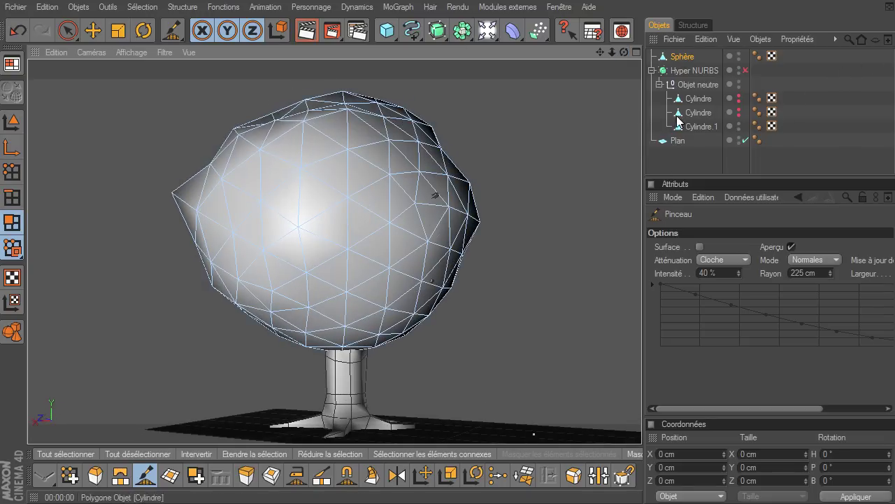
{"action": "left_click_drag", "start_coordinate": [454, 189], "coordinate": [439, 308]}
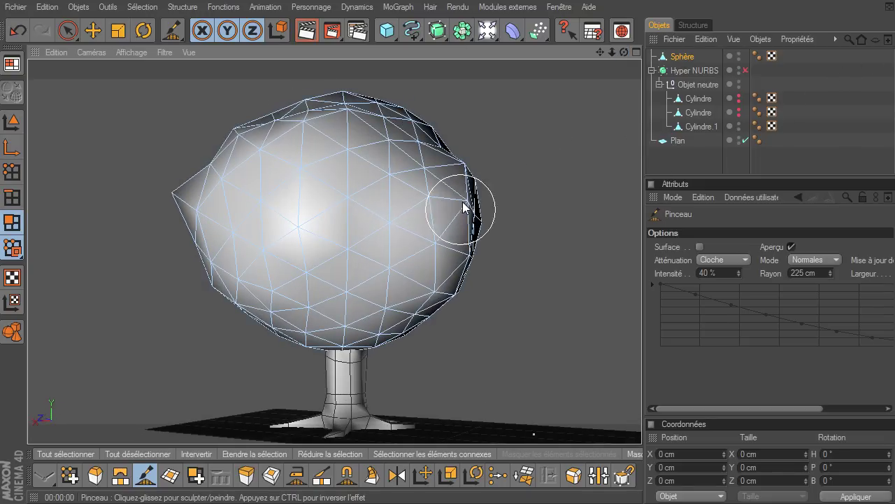
{"action": "left_click_drag", "start_coordinate": [625, 51], "coordinate": [822, 101]}
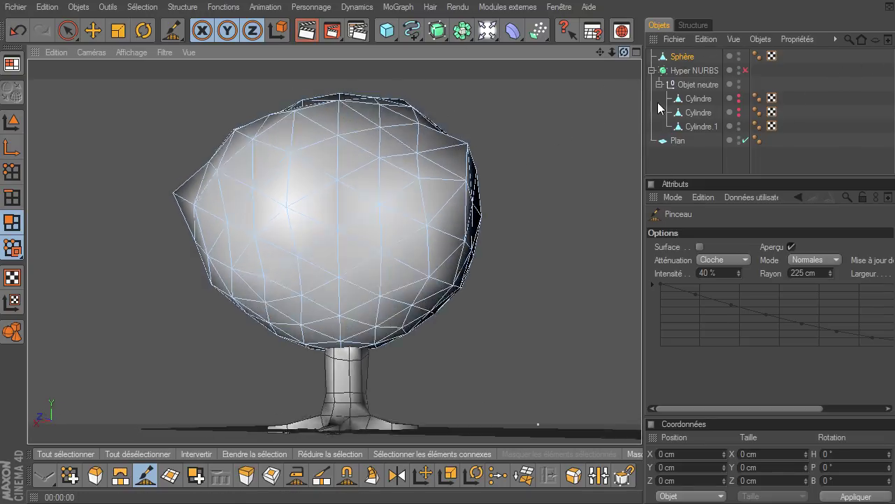
{"action": "left_click_drag", "start_coordinate": [422, 227], "coordinate": [349, 80]}
{"action": "mouse_move", "coordinate": [624, 56]}
{"action": "left_mouse_down"}
{"action": "mouse_move", "coordinate": [779, 61]}
{"action": "mouse_move", "coordinate": [716, 112]}
{"action": "left_mouse_up"}
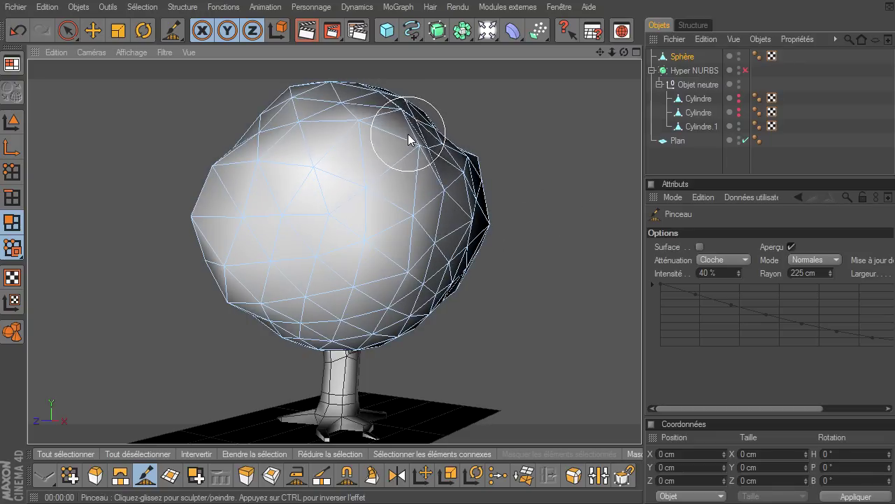
Switch the brush to Lisser and smooth the sphere's jagged left and right edges
{"action": "left_click", "coordinate": [813, 260]}
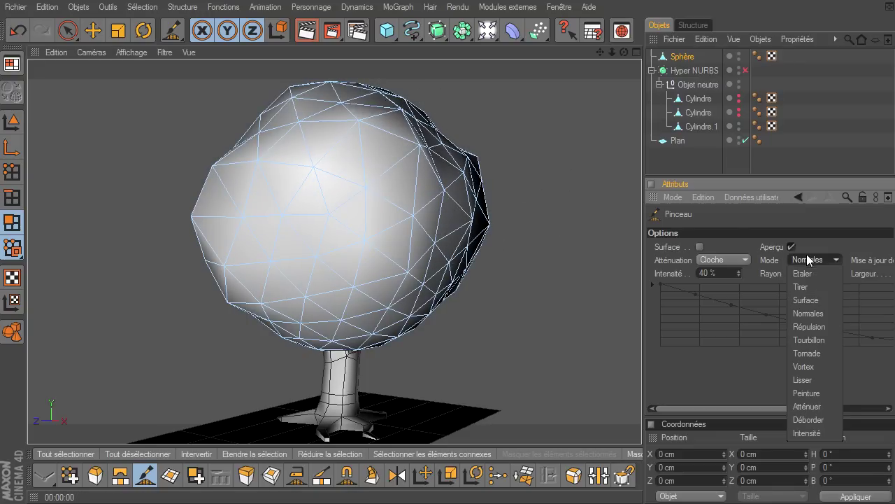
{"action": "left_click", "coordinate": [808, 378]}
{"action": "left_click_drag", "start_coordinate": [193, 181], "coordinate": [300, 82]}
{"action": "mouse_move", "coordinate": [501, 216]}
{"action": "left_mouse_down"}
{"action": "mouse_move", "coordinate": [485, 175]}
{"action": "mouse_move", "coordinate": [494, 270]}
{"action": "left_mouse_up"}
{"action": "left_click_drag", "start_coordinate": [626, 51], "coordinate": [824, 128]}
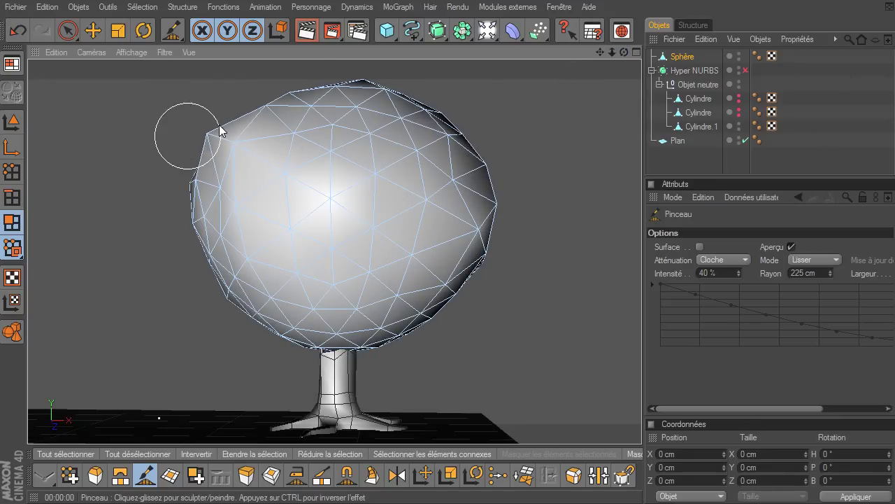
Round off the canopy's upper-left corner, bottom curve and spiky right bulge
{"action": "left_click_drag", "start_coordinate": [216, 132], "coordinate": [445, 90]}
{"action": "mouse_move", "coordinate": [491, 298]}
{"action": "left_mouse_down"}
{"action": "mouse_move", "coordinate": [393, 320]}
{"action": "mouse_move", "coordinate": [370, 336]}
{"action": "mouse_move", "coordinate": [410, 320]}
{"action": "mouse_move", "coordinate": [359, 344]}
{"action": "mouse_move", "coordinate": [299, 351]}
{"action": "mouse_move", "coordinate": [285, 320]}
{"action": "mouse_move", "coordinate": [320, 316]}
{"action": "mouse_move", "coordinate": [381, 343]}
{"action": "left_mouse_up"}
{"action": "mouse_move", "coordinate": [470, 309]}
{"action": "left_mouse_down"}
{"action": "mouse_move", "coordinate": [507, 274]}
{"action": "mouse_move", "coordinate": [268, 323]}
{"action": "mouse_move", "coordinate": [196, 237]}
{"action": "mouse_move", "coordinate": [214, 115]}
{"action": "left_mouse_up"}
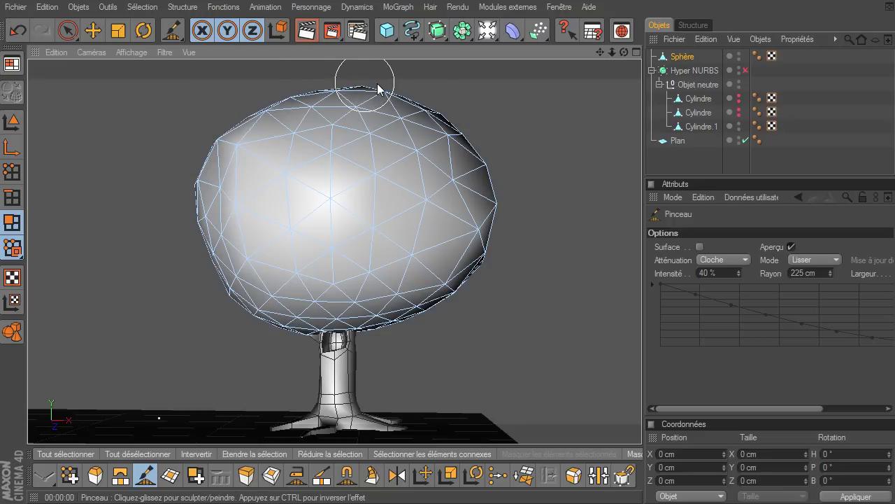
{"action": "mouse_move", "coordinate": [623, 53]}
{"action": "left_mouse_down"}
{"action": "mouse_move", "coordinate": [633, 73]}
{"action": "mouse_move", "coordinate": [768, 25]}
{"action": "mouse_move", "coordinate": [511, 181]}
{"action": "left_mouse_up"}
{"action": "mouse_move", "coordinate": [499, 259]}
{"action": "left_mouse_down"}
{"action": "mouse_move", "coordinate": [505, 164]}
{"action": "mouse_move", "coordinate": [356, 84]}
{"action": "mouse_move", "coordinate": [196, 213]}
{"action": "mouse_move", "coordinate": [144, 335]}
{"action": "left_mouse_up"}
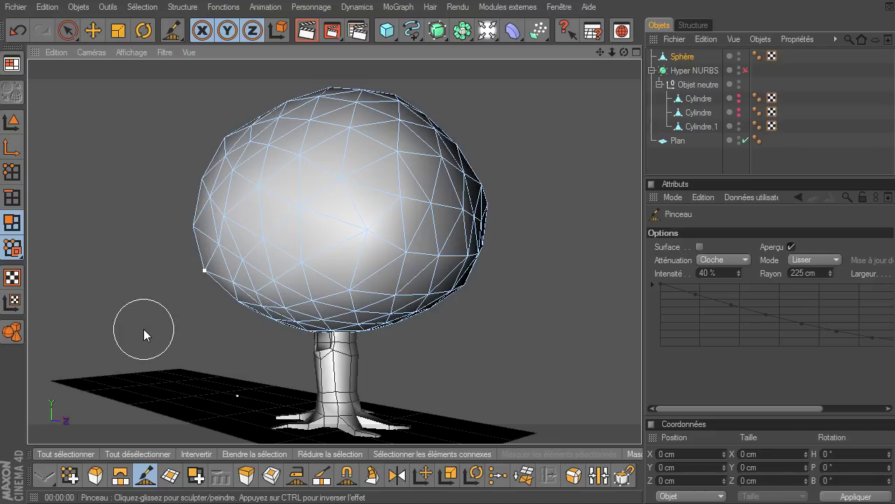
{"action": "left_click_drag", "start_coordinate": [625, 54], "coordinate": [602, 77]}
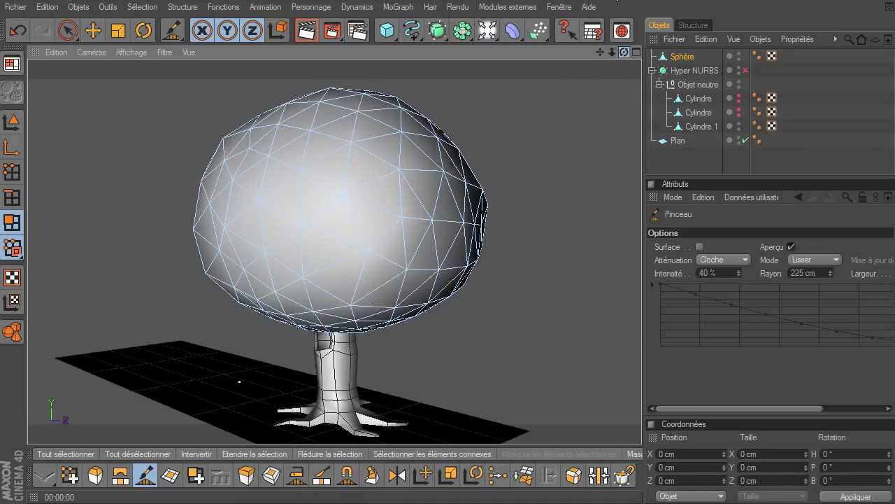
{"action": "left_click", "coordinate": [78, 7]}
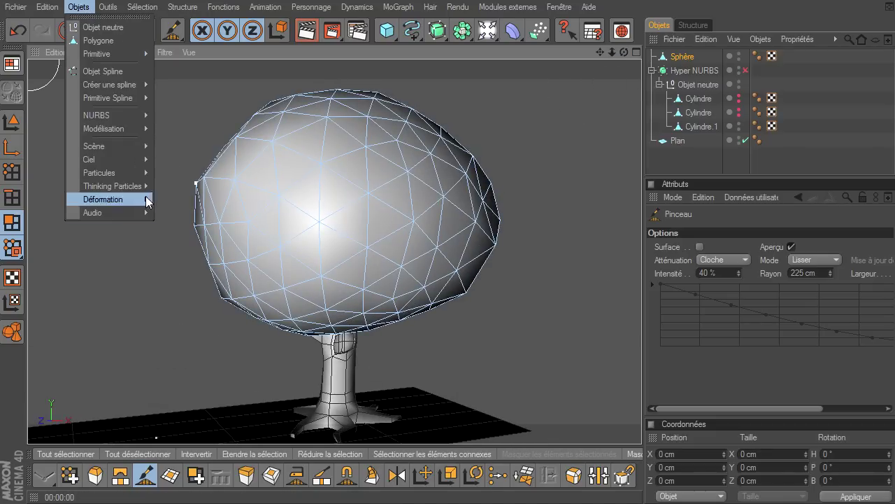
{"action": "mouse_move", "coordinate": [47, 7]}
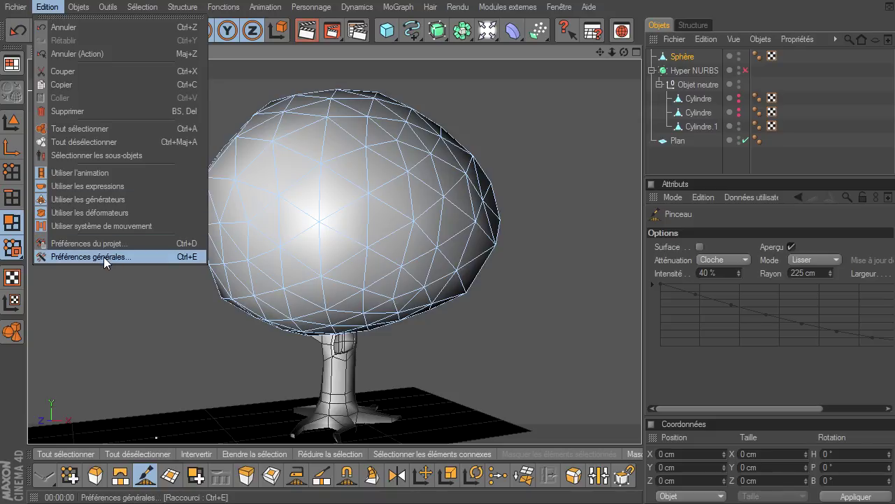
Open and close Préférences générales, deselect the sphere, and pick the Pinceau de sélection tool
{"action": "left_click", "coordinate": [105, 256]}
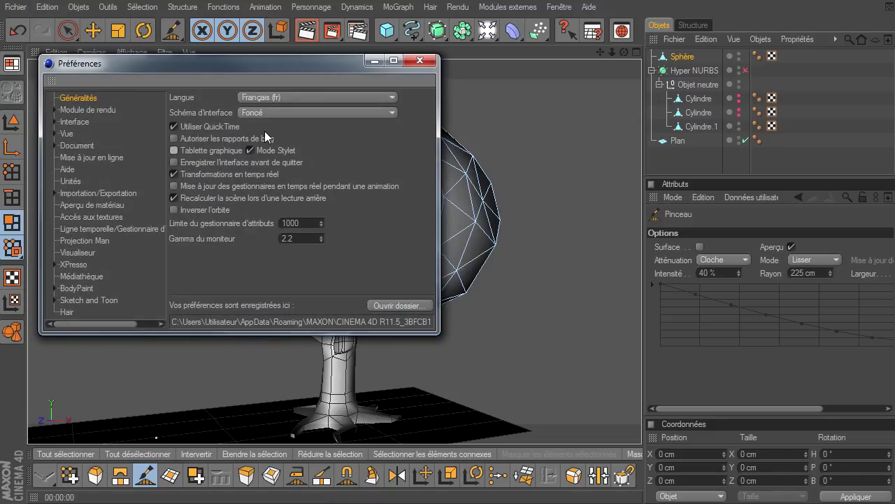
{"action": "left_click", "coordinate": [419, 60]}
{"action": "left_click", "coordinate": [674, 158]}
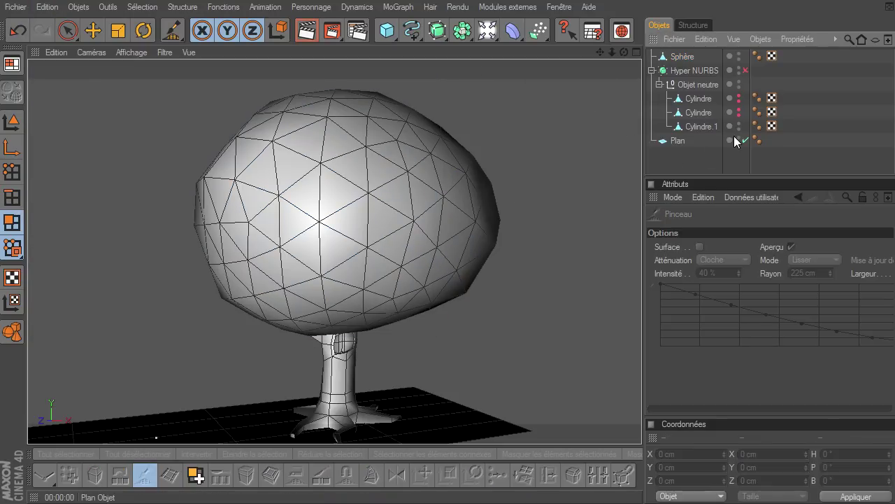
{"action": "left_click_drag", "start_coordinate": [624, 52], "coordinate": [641, 347]}
{"action": "left_click_drag", "start_coordinate": [599, 53], "coordinate": [641, 346]}
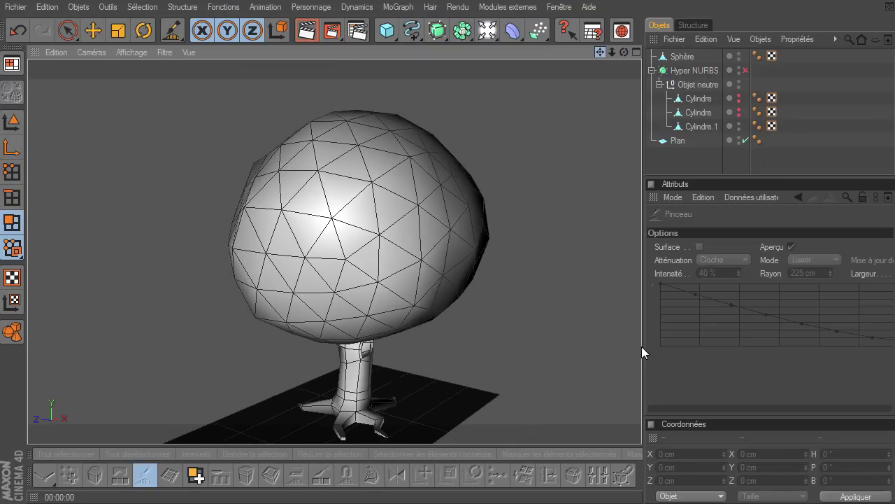
{"action": "left_click", "coordinate": [68, 30]}
Rename the Sphère object in the Object Manager to 'domaine feuillage'
{"action": "left_click", "coordinate": [675, 59]}
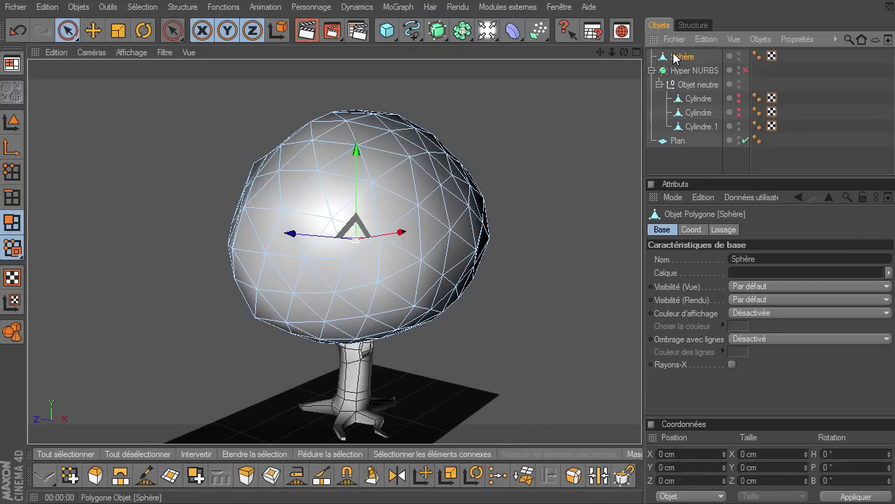
{"action": "double_click", "coordinate": [675, 58]}
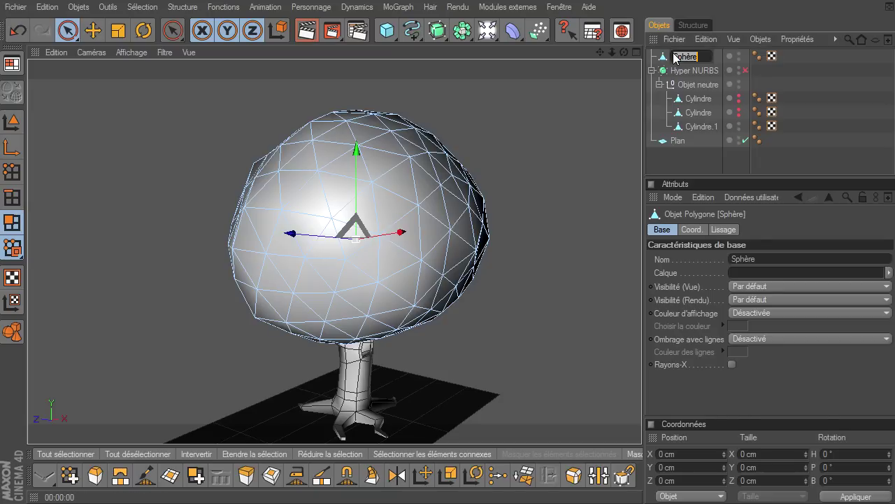
{"action": "key", "text": "BackSpace"}
{"action": "type", "text": "feuillage"}
{"action": "key", "text": "Return"}
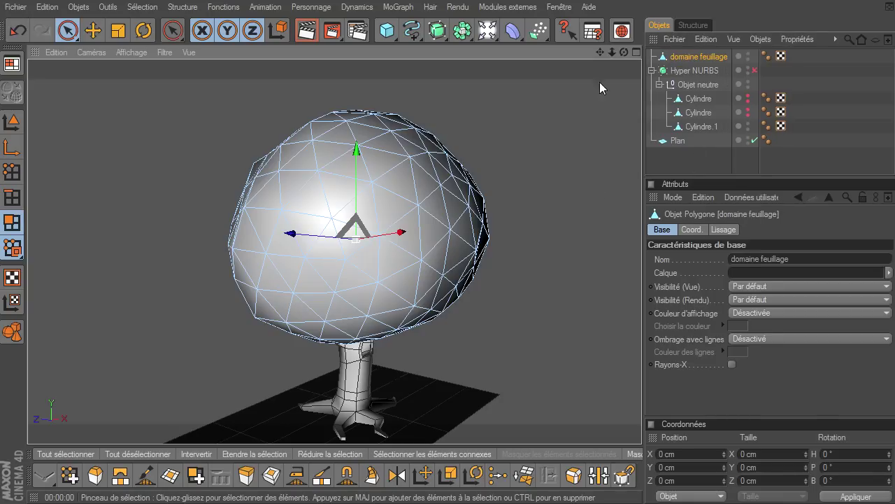
{"action": "left_click_drag", "start_coordinate": [601, 51], "coordinate": [642, 346]}
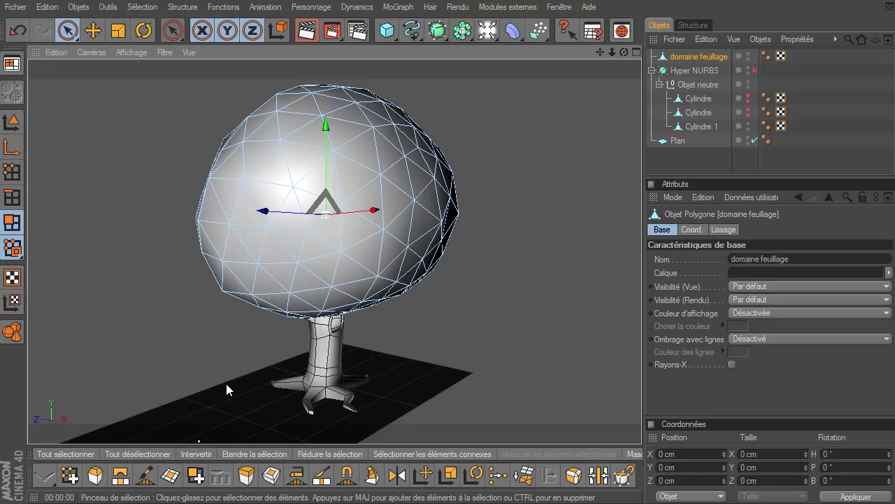
Switch to the standard_tuto layout, create material Mat and uncheck its Spécularité
{"action": "left_click", "coordinate": [12, 64]}
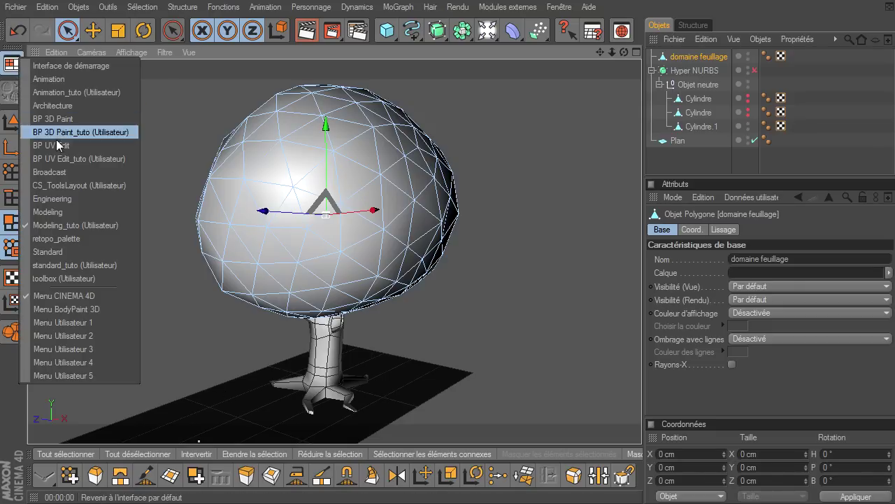
{"action": "left_click", "coordinate": [73, 265]}
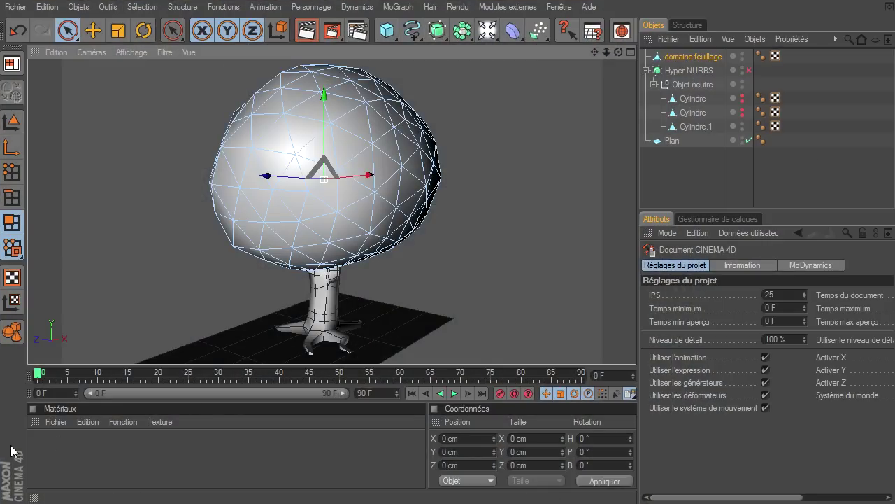
{"action": "double_click", "coordinate": [231, 449]}
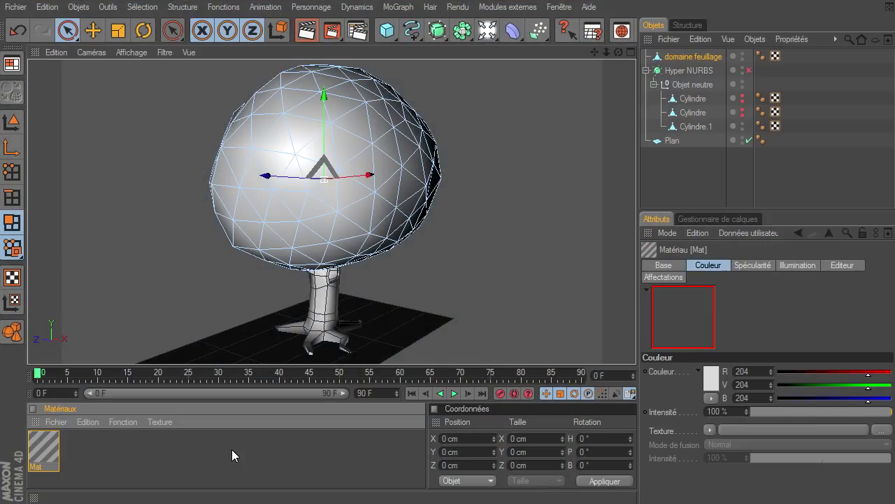
{"action": "double_click", "coordinate": [44, 446]}
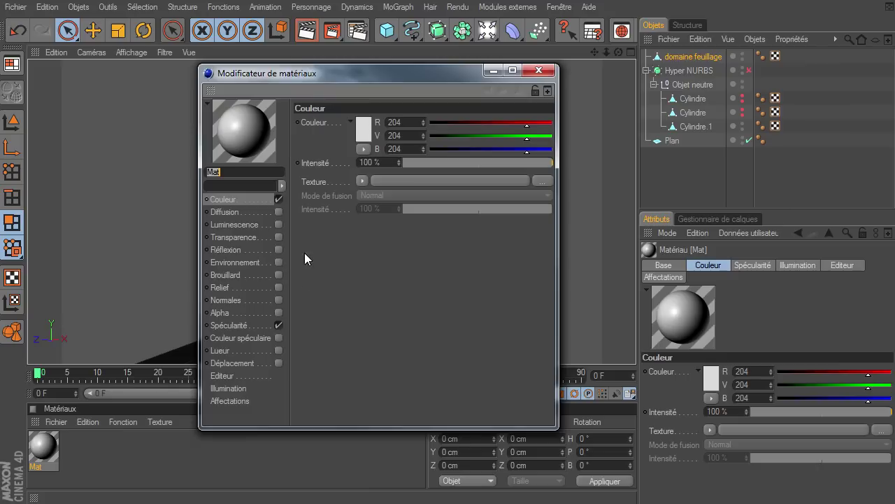
{"action": "left_click", "coordinate": [278, 325]}
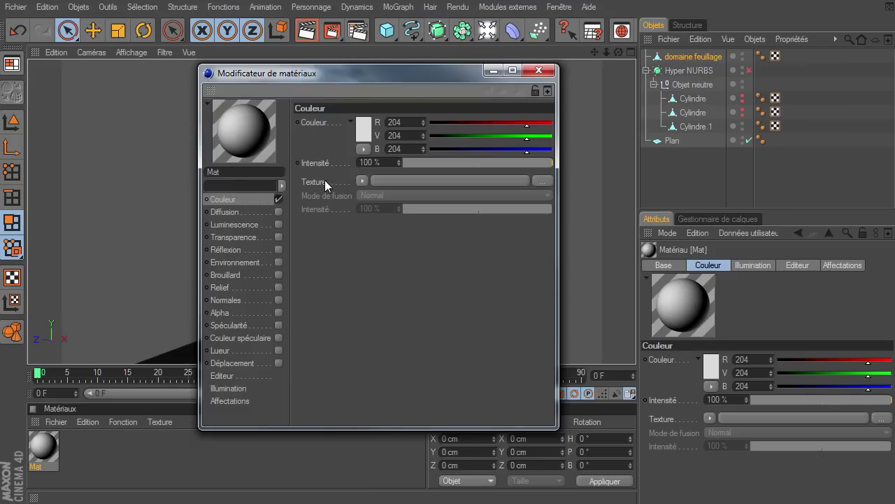
{"action": "left_click_drag", "start_coordinate": [334, 77], "coordinate": [215, 83]}
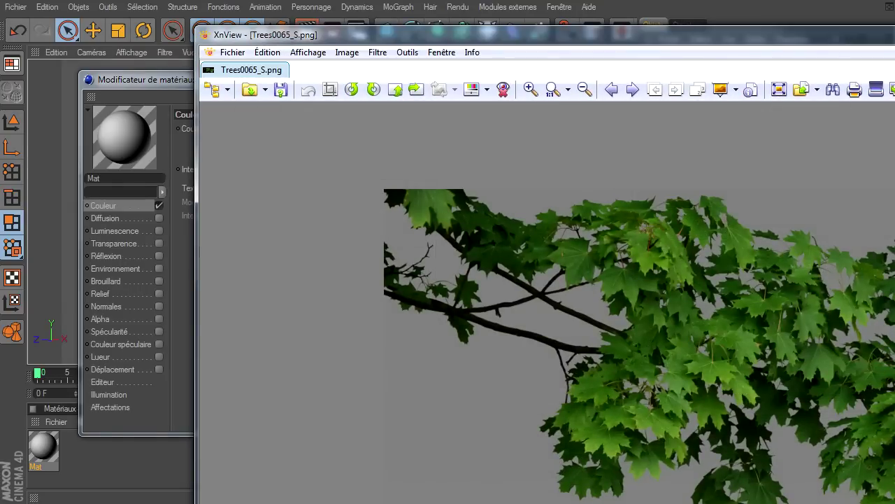
Resize and shift the XnView window to inspect Trees0065_S.png, then close it
{"action": "left_click_drag", "start_coordinate": [894, 503], "coordinate": [883, 486]}
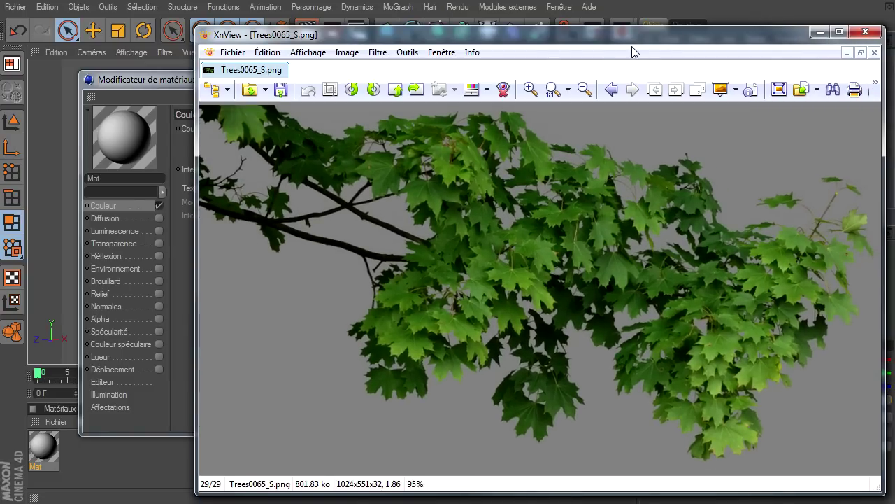
{"action": "left_click_drag", "start_coordinate": [538, 40], "coordinate": [443, 39]}
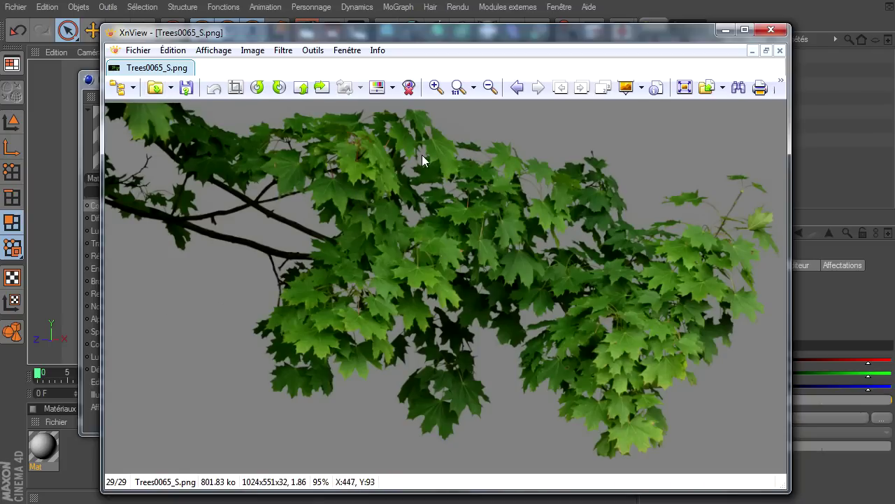
{"action": "left_click", "coordinate": [771, 30]}
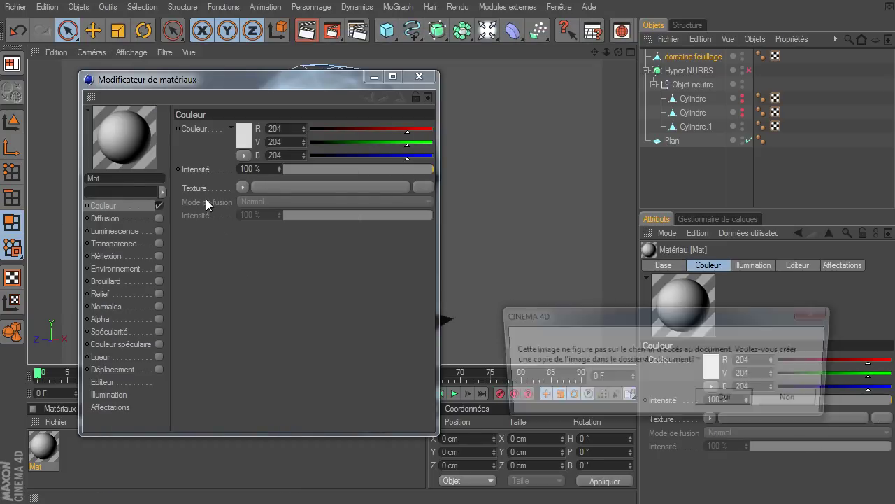
Load Trees0065_S.png as the Mat material's alpha texture, accepting the copy-image prompts
{"action": "left_click", "coordinate": [735, 400]}
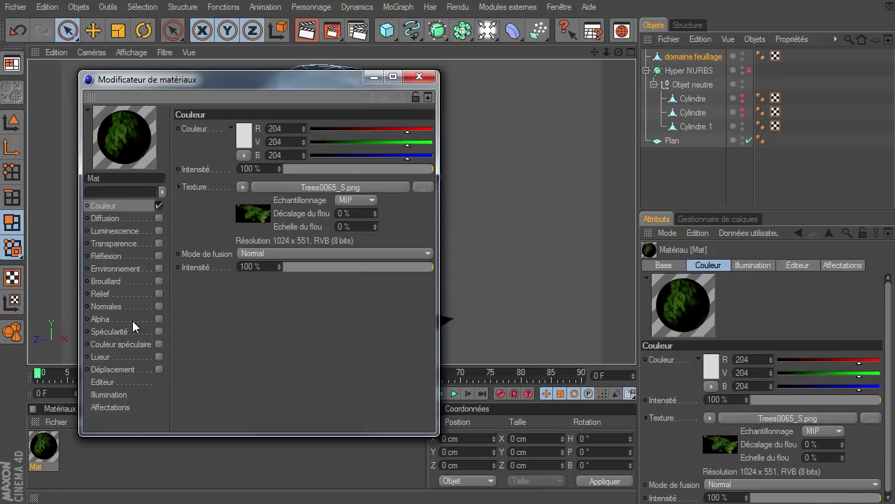
{"action": "left_click", "coordinate": [158, 318]}
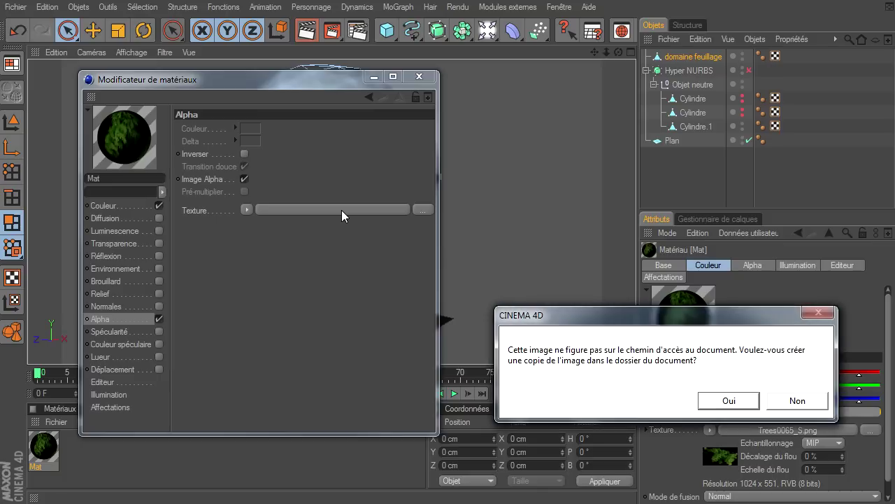
{"action": "left_click", "coordinate": [728, 400]}
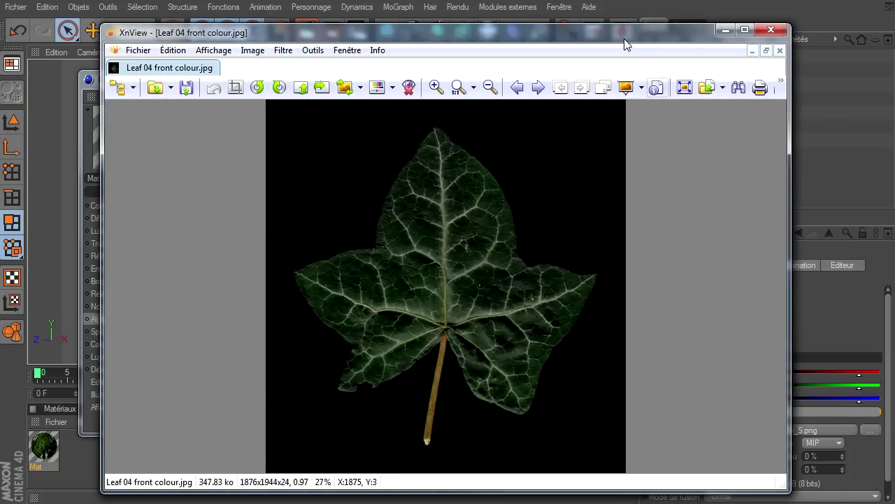
Arrange the Leaf 04 colour and alpha image windows side by side to compare them
{"action": "left_click_drag", "start_coordinate": [607, 40], "coordinate": [512, 22]}
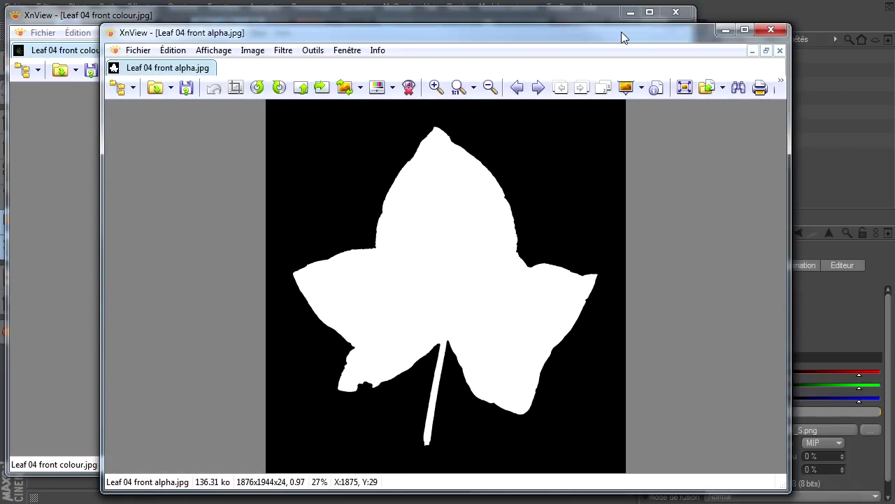
{"action": "left_click_drag", "start_coordinate": [622, 32], "coordinate": [696, 23]}
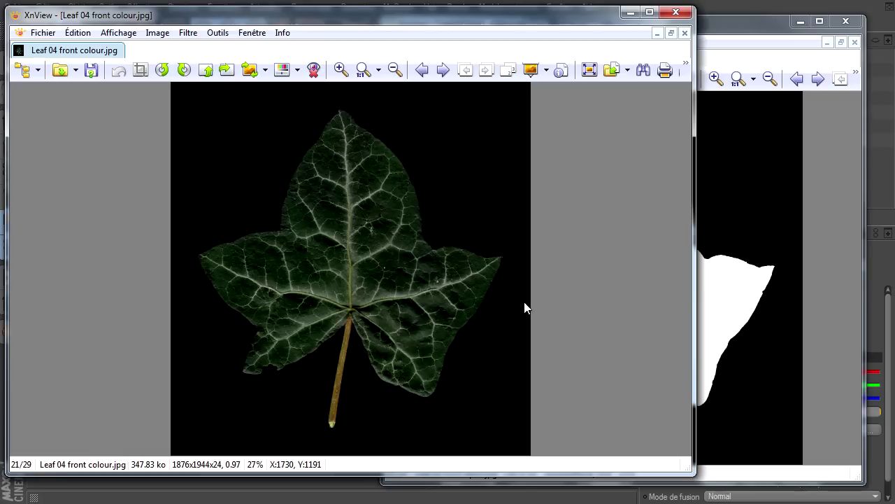
{"action": "left_click_drag", "start_coordinate": [697, 209], "coordinate": [476, 241]}
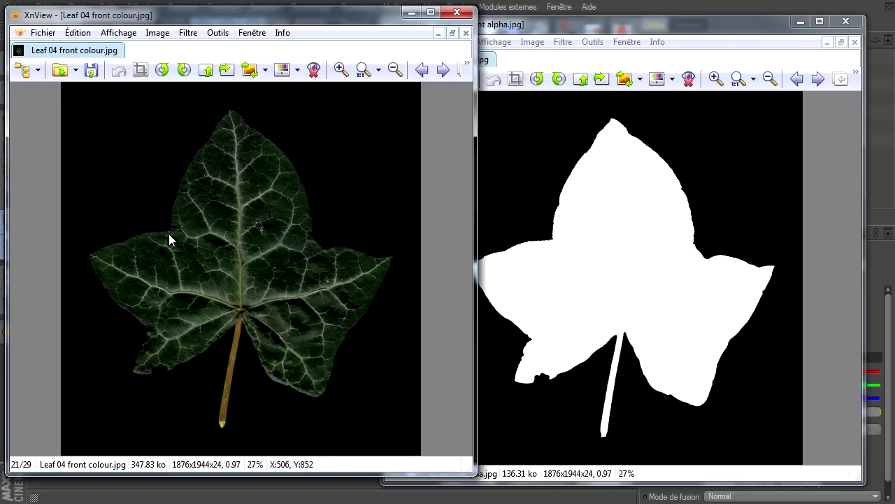
{"action": "left_click", "coordinate": [552, 242]}
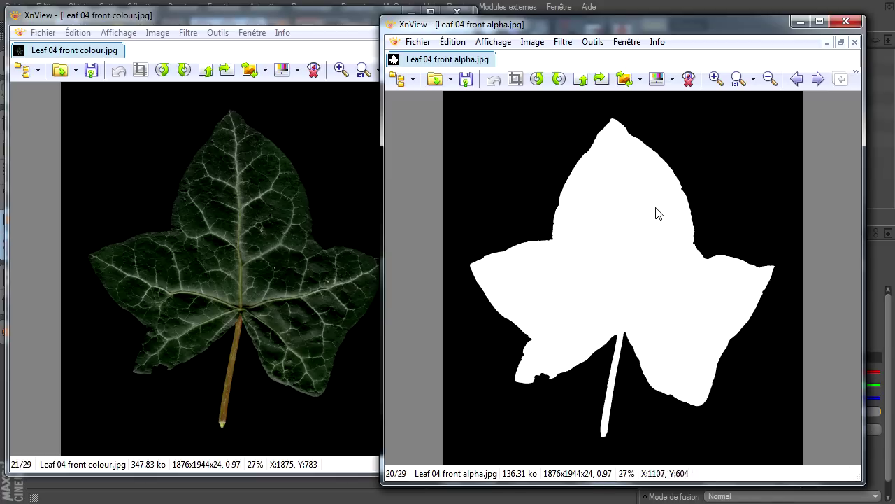
{"action": "left_click", "coordinate": [211, 177]}
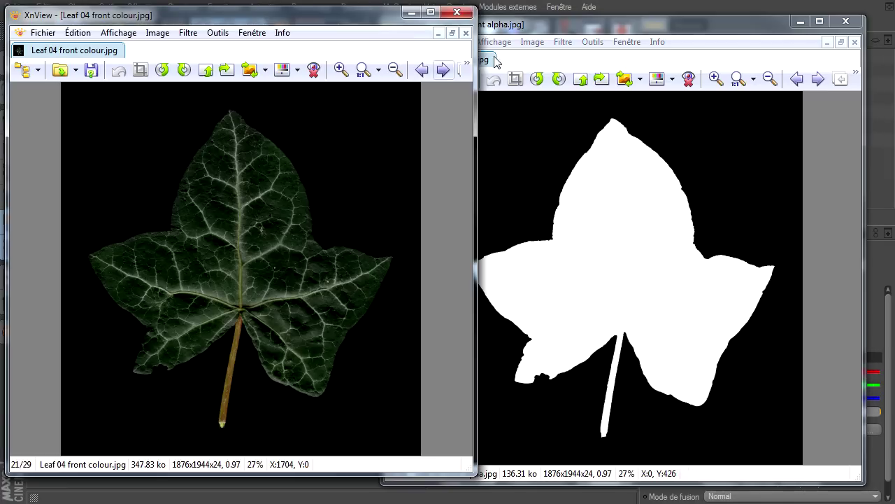
Close both leaf image viewers and check the material's Couleur and Alpha channels
{"action": "left_click", "coordinate": [459, 13]}
{"action": "left_click", "coordinate": [846, 21]}
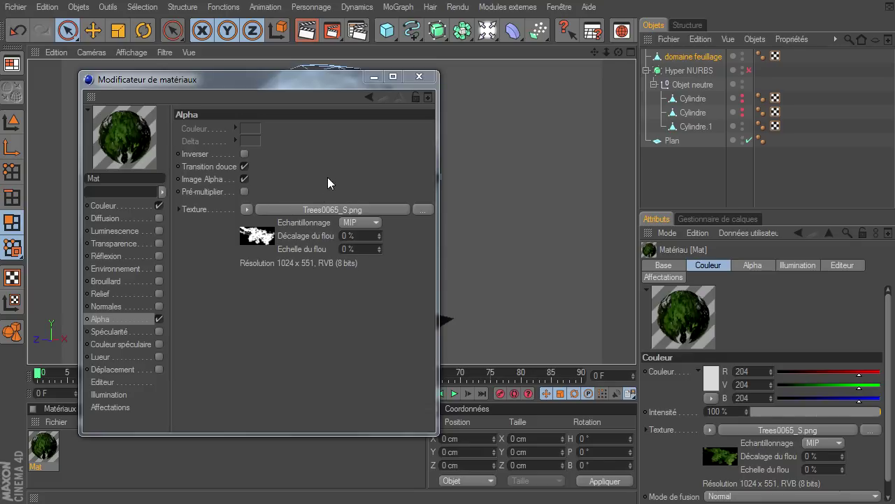
{"action": "left_click", "coordinate": [129, 211]}
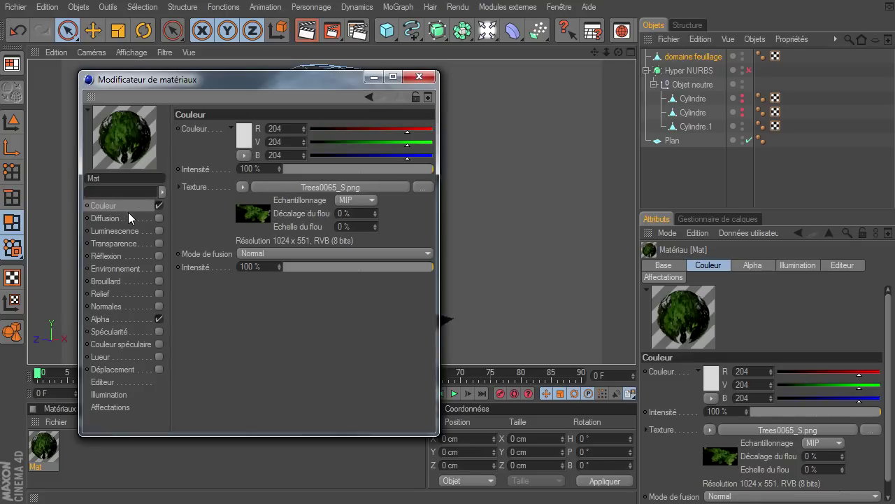
{"action": "left_click", "coordinate": [119, 319]}
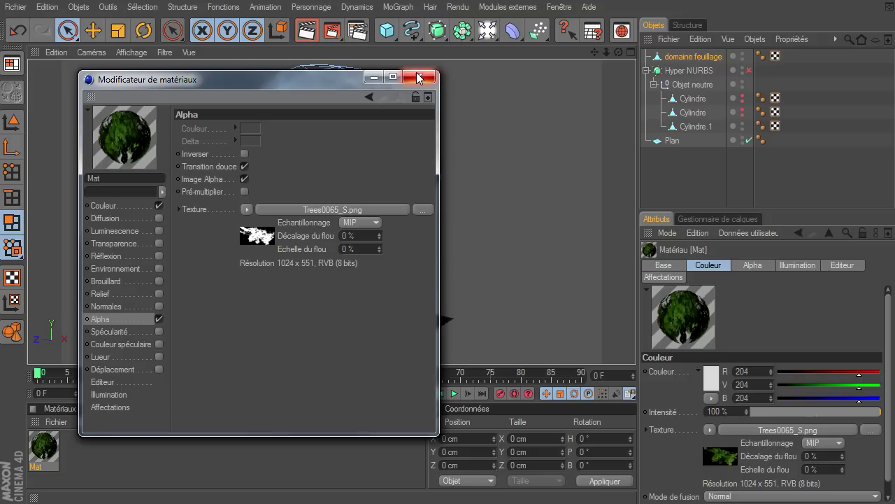
Add a plane primitive and raise it above the ground along Y
{"action": "left_click", "coordinate": [419, 76]}
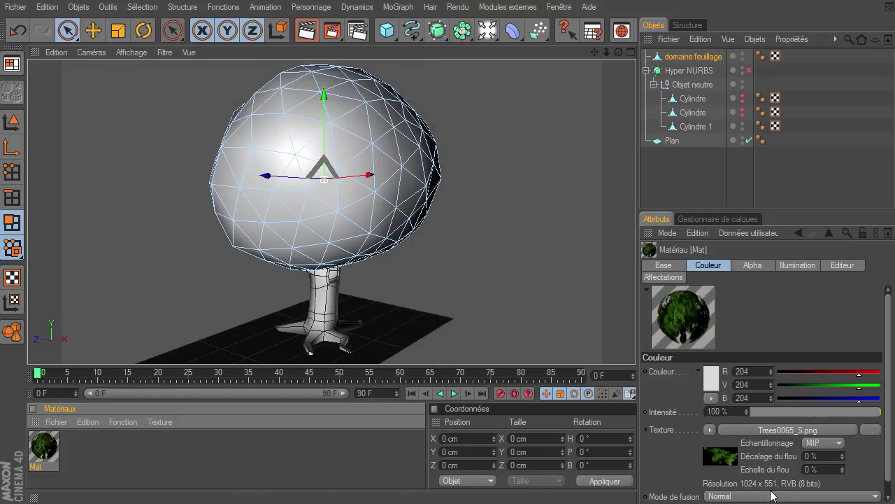
{"action": "left_click", "coordinate": [387, 31]}
{"action": "left_click", "coordinate": [524, 73]}
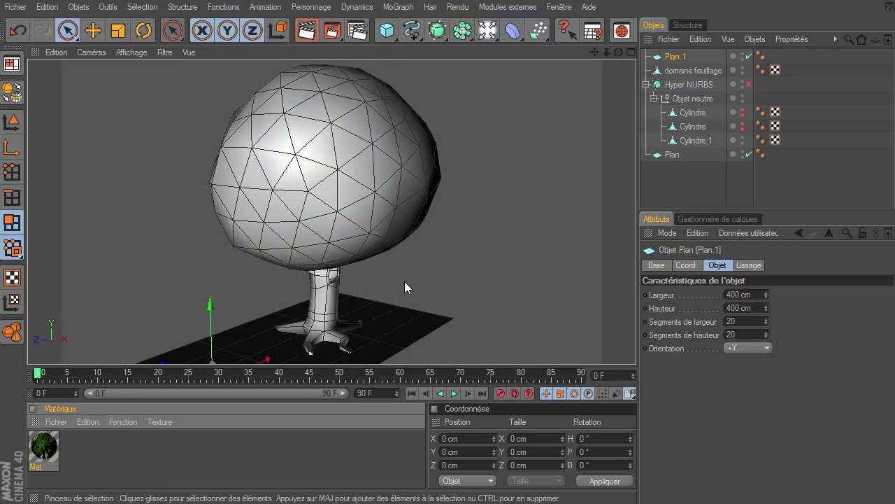
{"action": "left_click_drag", "start_coordinate": [592, 52], "coordinate": [636, 346]}
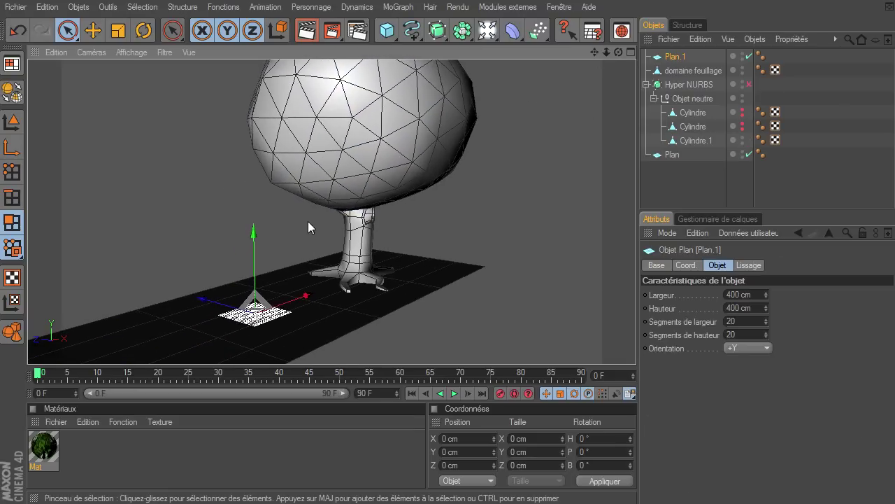
{"action": "left_click_drag", "start_coordinate": [256, 236], "coordinate": [256, 194]}
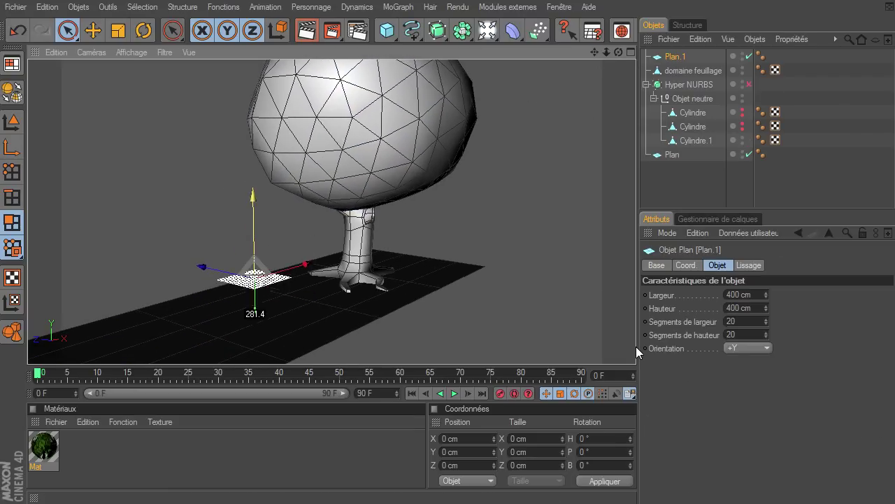
Give the plane 1 × 1 segments and size it 1024 by 551 cm
{"action": "left_click", "coordinate": [747, 325]}
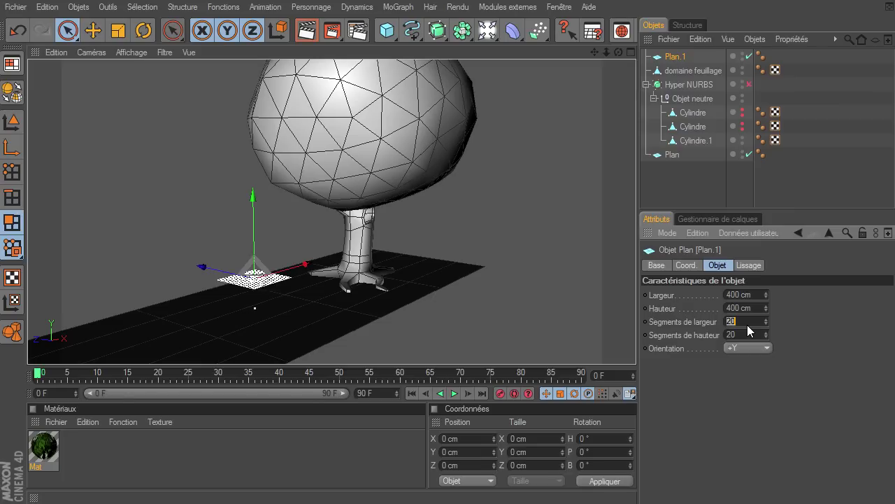
{"action": "type", "text": "1"}
{"action": "left_click", "coordinate": [745, 331]}
{"action": "key", "text": "Return"}
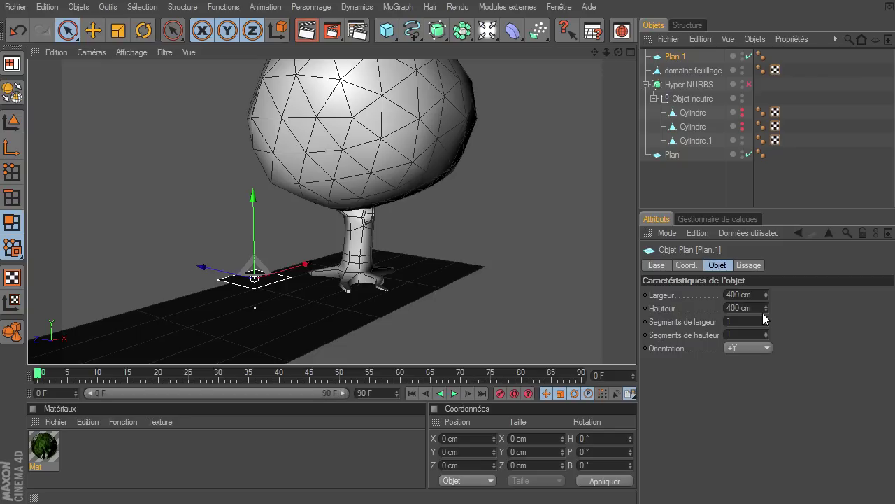
{"action": "left_click", "coordinate": [759, 298]}
{"action": "type", "text": "102"}
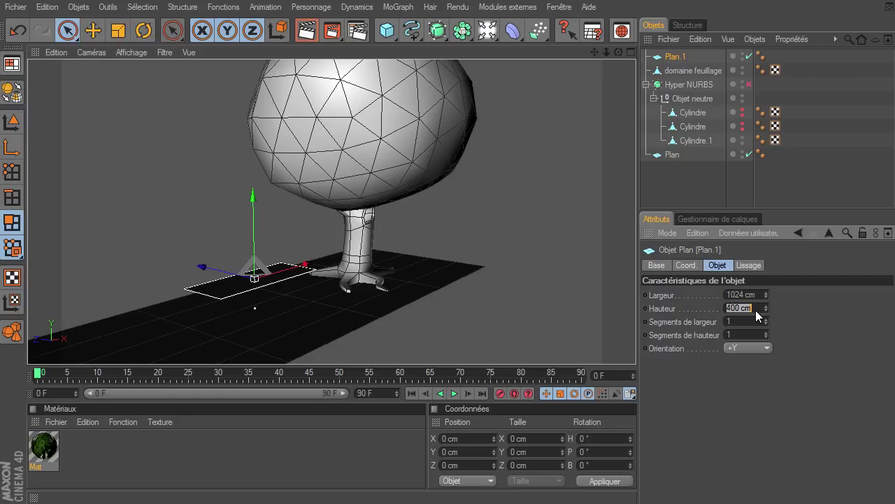
{"action": "type", "text": "551"}
{"action": "key", "text": "Return"}
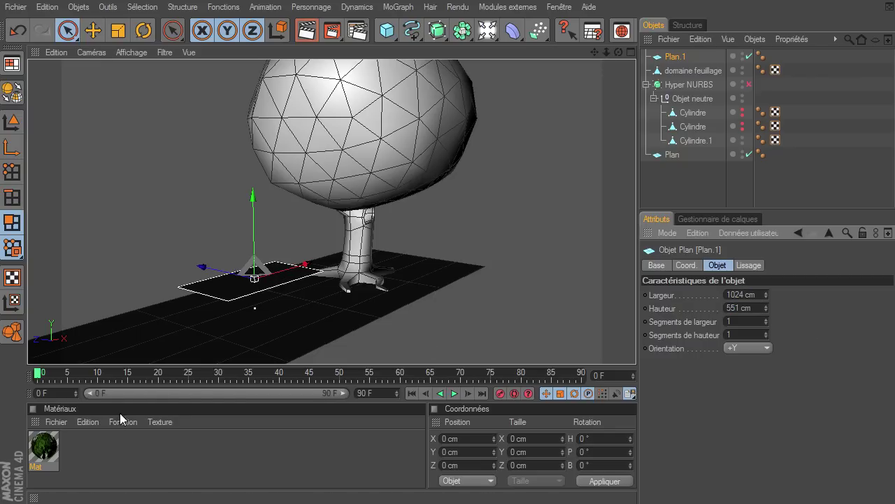
Rename the material feuillage and apply it to Plan.1
{"action": "double_click", "coordinate": [36, 466]}
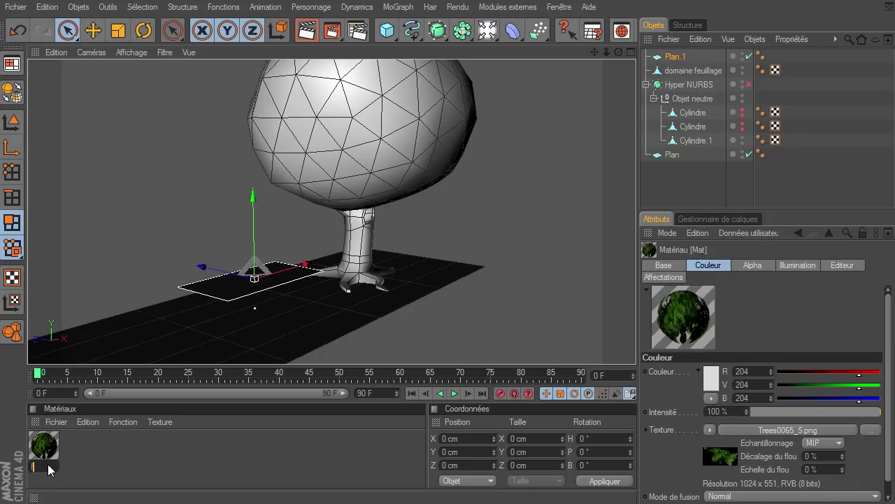
{"action": "type", "text": "euillage"}
{"action": "key", "text": "Return"}
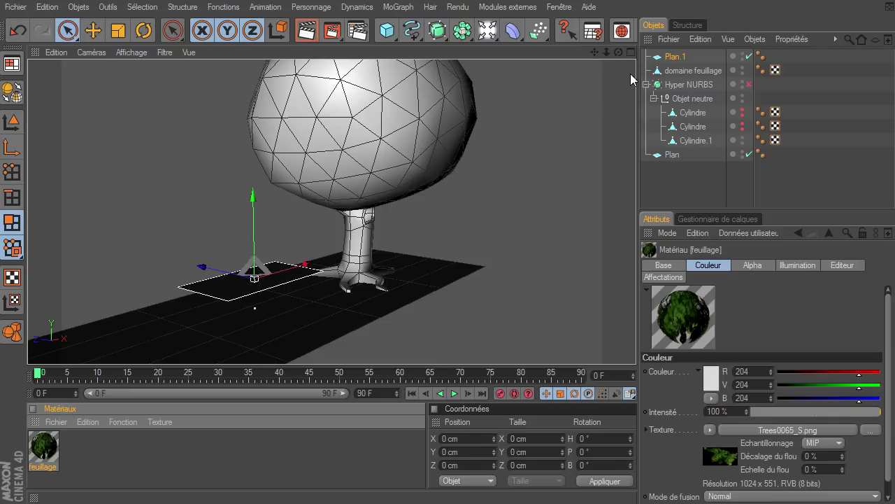
{"action": "left_click_drag", "start_coordinate": [663, 61], "coordinate": [664, 61]}
{"action": "left_click", "coordinate": [682, 61]}
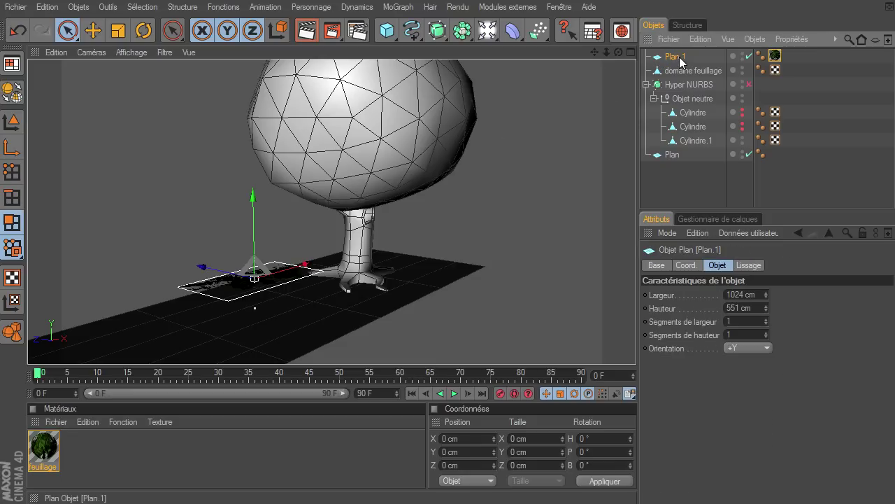
Orbit, pan and zoom the viewport to inspect the leafy textured plane
{"action": "scroll", "coordinate": [636, 346], "scroll_direction": "up", "scroll_amount": 5}
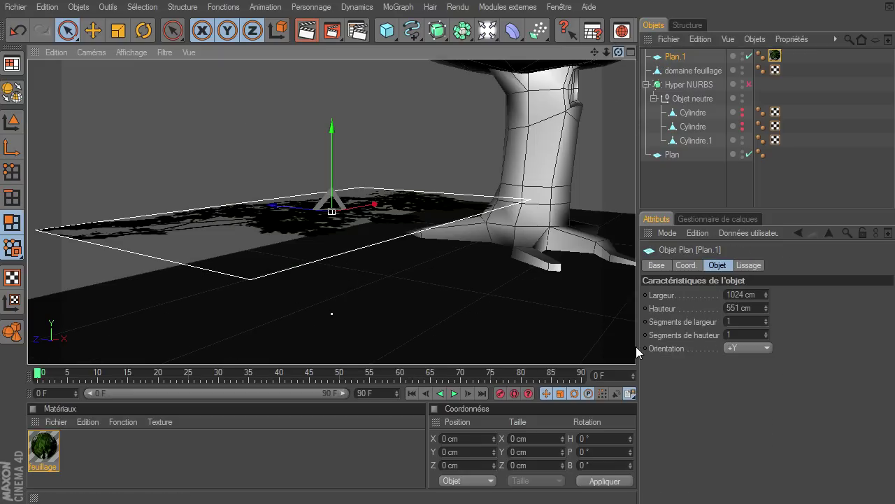
{"action": "scroll", "coordinate": [636, 346], "scroll_direction": "down", "scroll_amount": 3}
{"action": "left_click_drag", "start_coordinate": [636, 346], "coordinate": [388, 193], "text": "alt"}
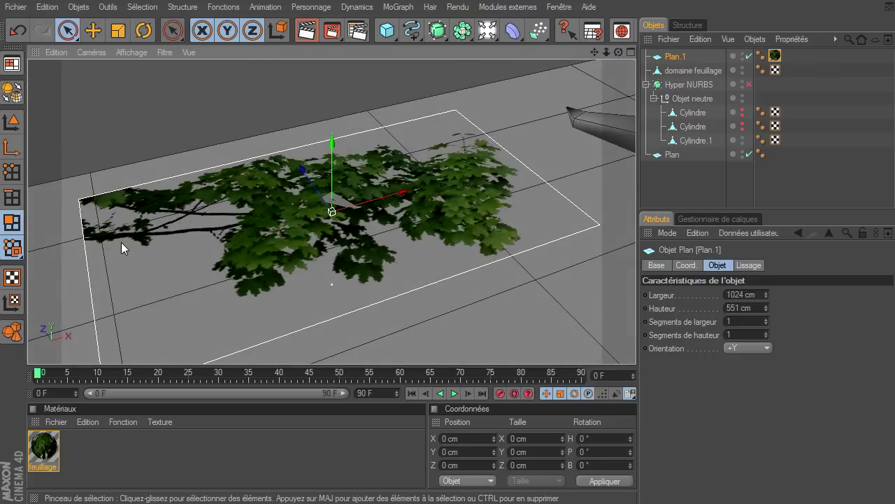
{"action": "mouse_move", "coordinate": [336, 151]}
{"action": "left_mouse_down", "text": "alt"}
{"action": "mouse_move", "coordinate": [636, 346]}
{"action": "mouse_move", "coordinate": [393, 150]}
{"action": "left_mouse_up", "text": "alt"}
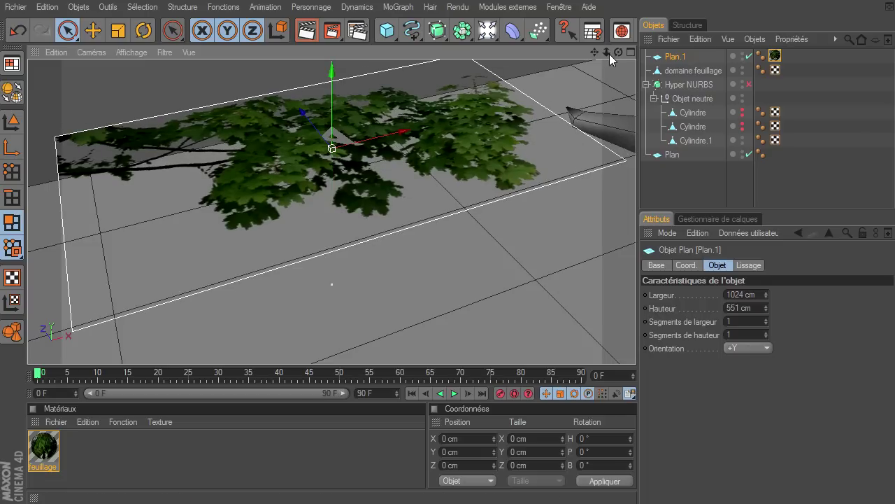
{"action": "left_click_drag", "start_coordinate": [594, 51], "coordinate": [636, 346]}
{"action": "left_click_drag", "start_coordinate": [618, 52], "coordinate": [636, 346]}
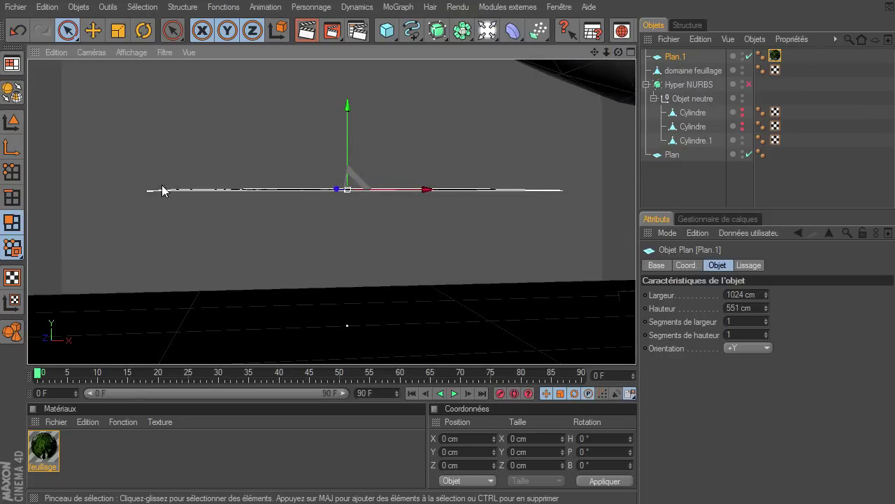
{"action": "left_click_drag", "start_coordinate": [618, 52], "coordinate": [636, 346]}
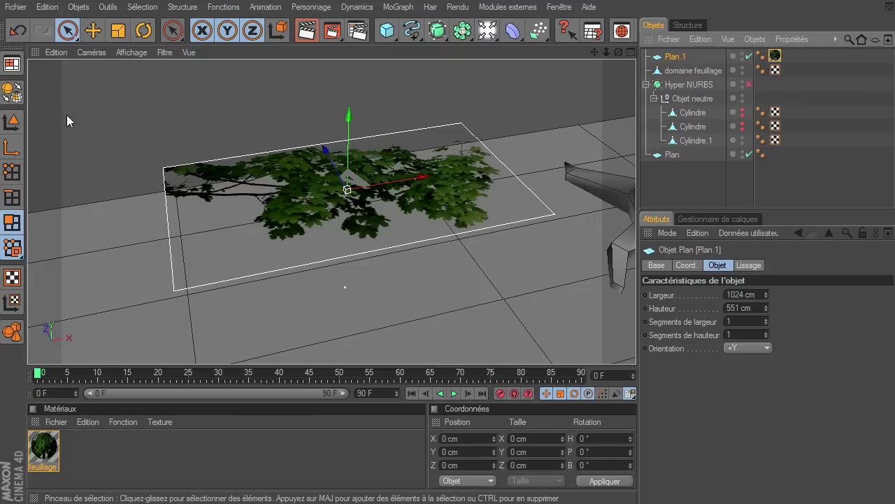
Make Plan.1 editable and slice it with knife loop cuts into a grid
{"action": "left_click", "coordinate": [12, 91]}
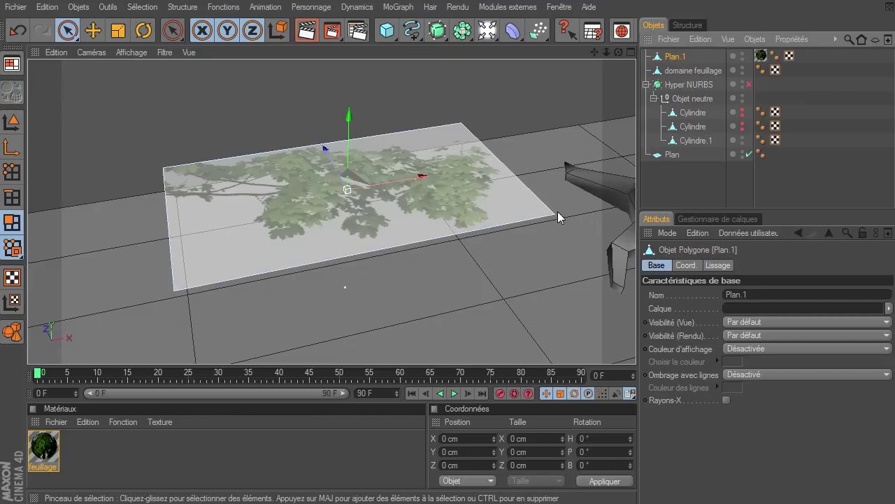
{"action": "left_click", "coordinate": [22, 224]}
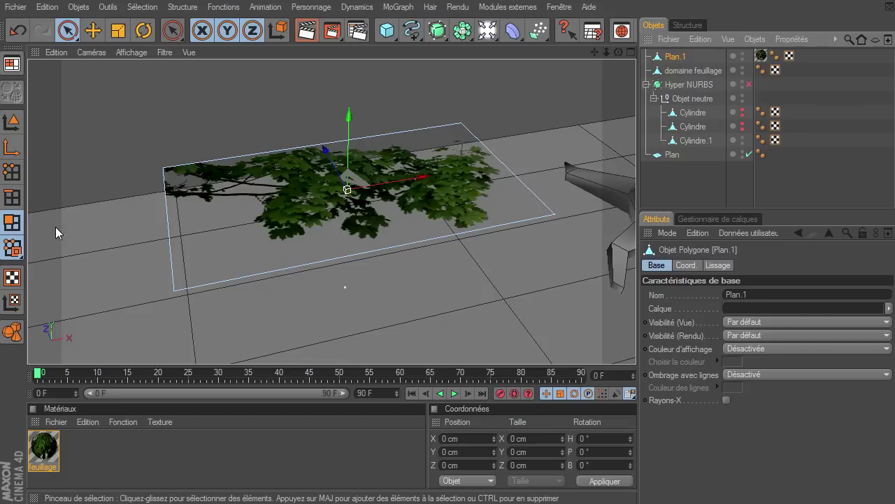
{"action": "key", "text": "k"}
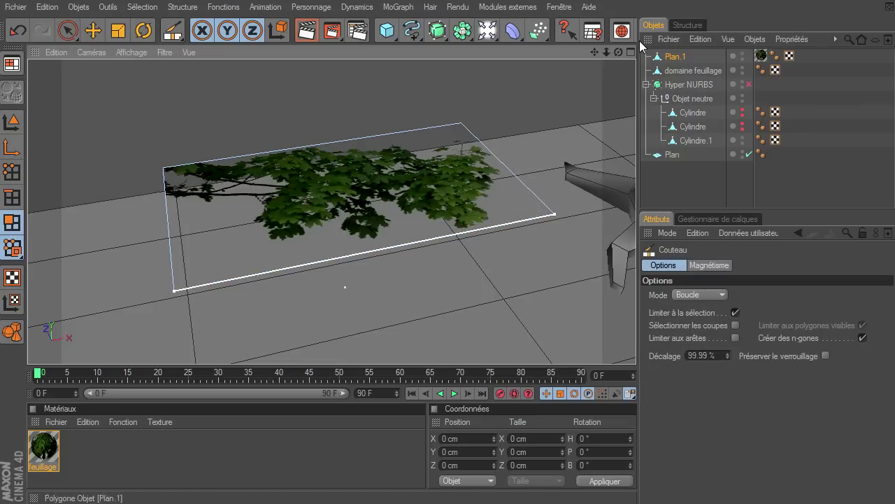
{"action": "left_click_drag", "start_coordinate": [619, 52], "coordinate": [635, 346]}
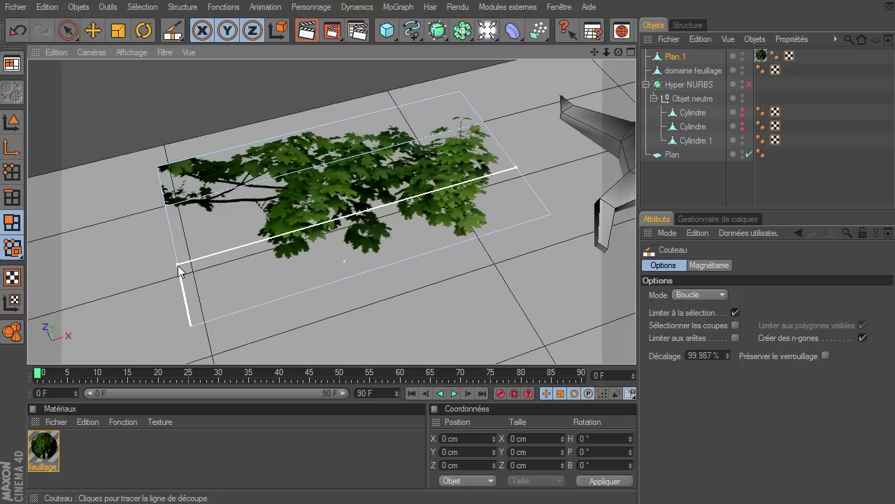
{"action": "left_click", "coordinate": [230, 150]}
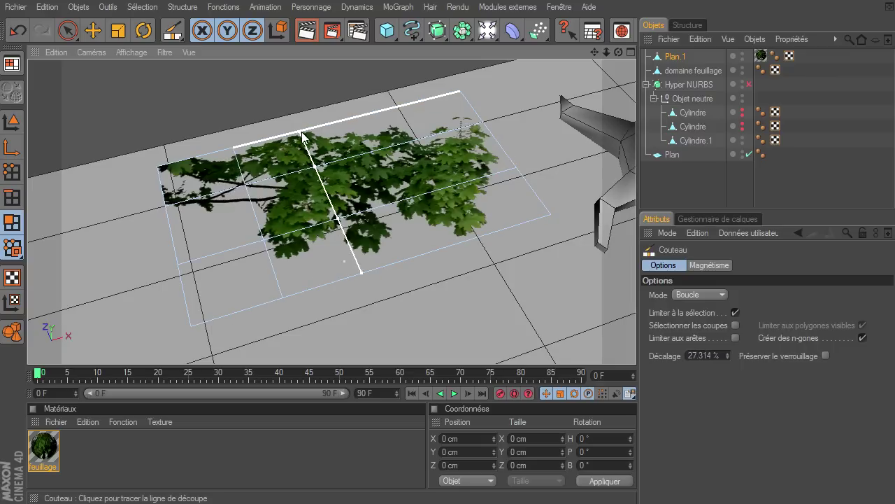
{"action": "left_click", "coordinate": [308, 130]}
{"action": "left_click", "coordinate": [390, 118]}
{"action": "left_click", "coordinate": [67, 30]}
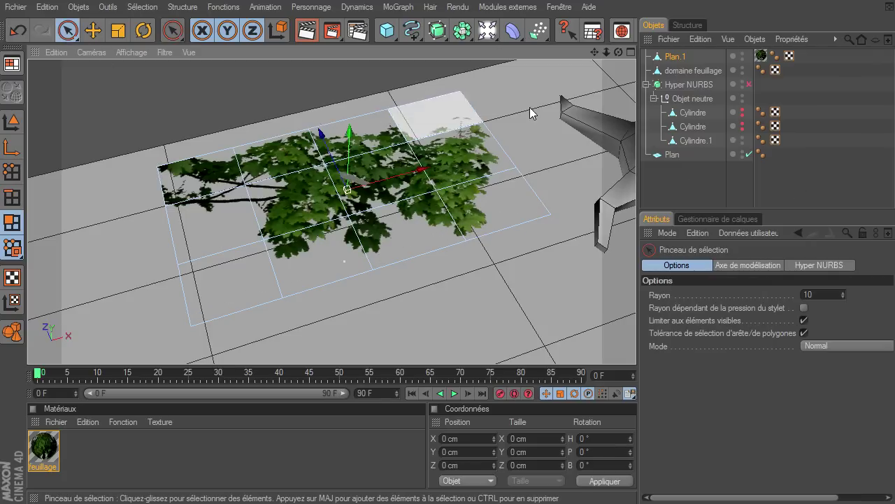
{"action": "left_click_drag", "start_coordinate": [618, 52], "coordinate": [633, 364]}
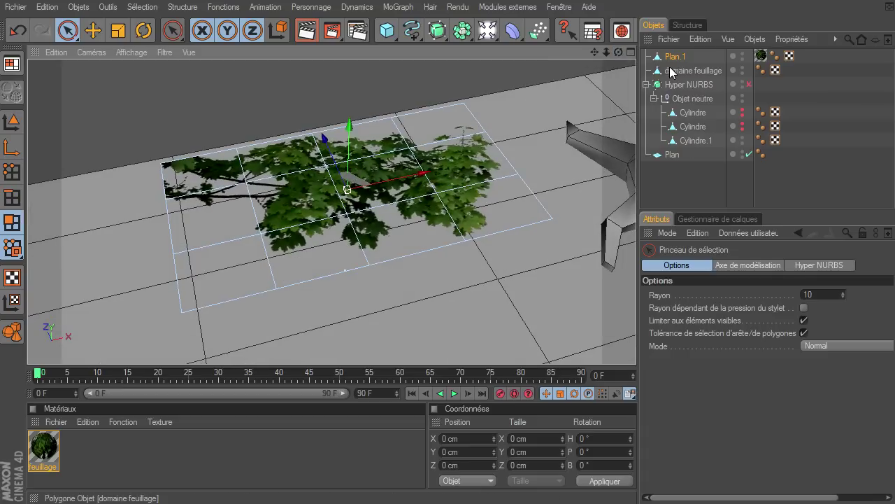
Rotate Plan.1 to 90° pitch so it stands upright like a billboard
{"action": "left_click", "coordinate": [14, 123]}
{"action": "left_click", "coordinate": [144, 30]}
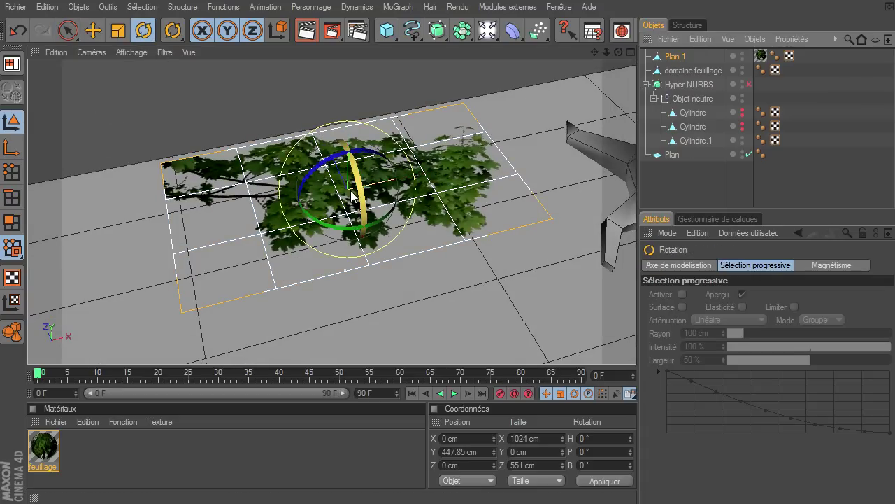
{"action": "left_click_drag", "start_coordinate": [361, 187], "coordinate": [365, 250]}
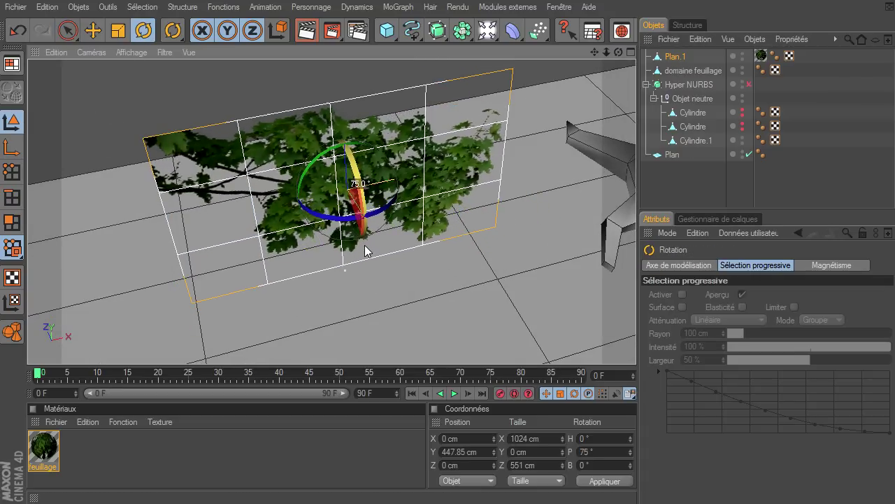
{"action": "left_click_drag", "start_coordinate": [365, 253], "coordinate": [363, 256]}
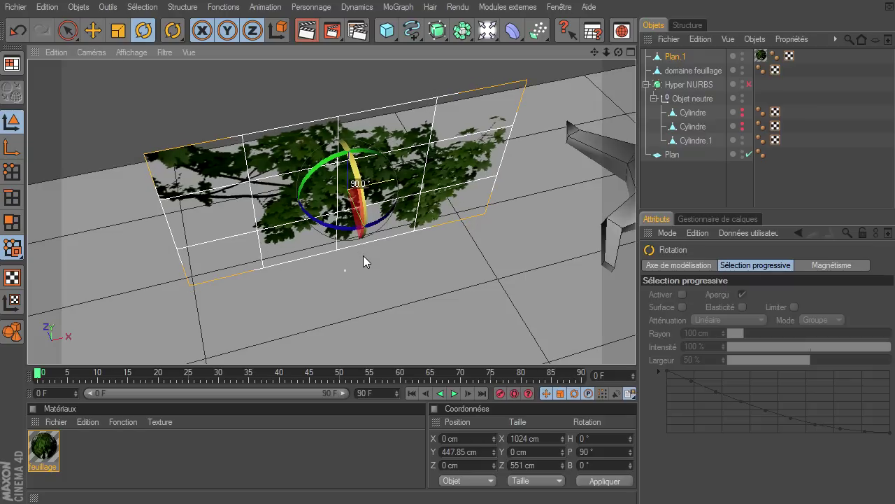
{"action": "mouse_move", "coordinate": [618, 53]}
{"action": "left_mouse_down"}
{"action": "mouse_move", "coordinate": [635, 347]}
{"action": "mouse_move", "coordinate": [620, 59]}
{"action": "mouse_move", "coordinate": [636, 346]}
{"action": "mouse_move", "coordinate": [609, 55]}
{"action": "left_mouse_up"}
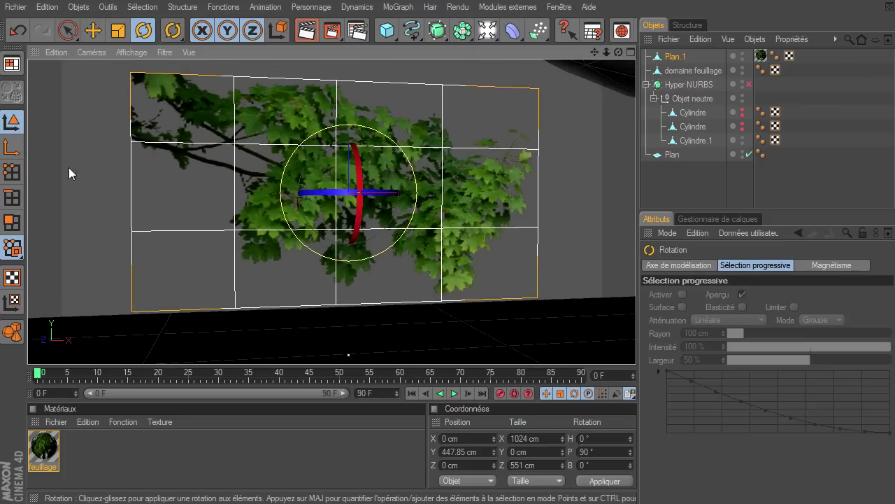
{"action": "left_click", "coordinate": [11, 175]}
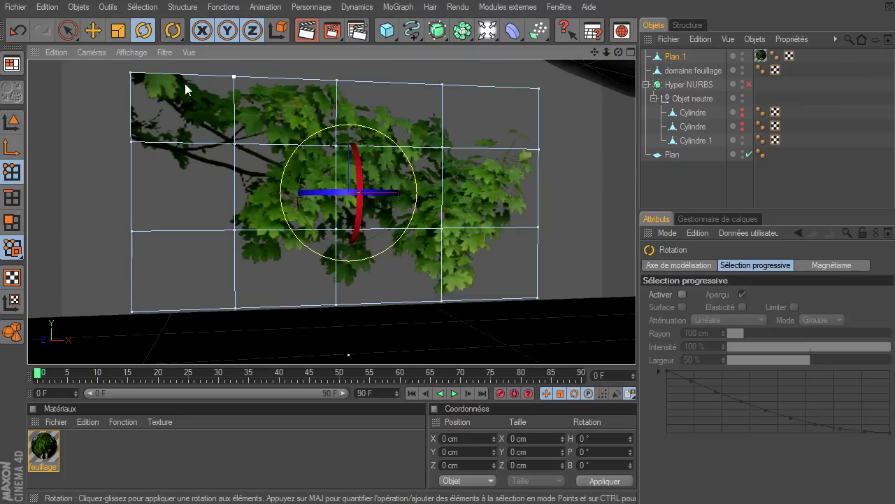
Select the middle row of Plan.1's points and raise it
{"action": "left_click", "coordinate": [68, 32]}
{"action": "left_click_drag", "start_coordinate": [220, 141], "coordinate": [502, 146]}
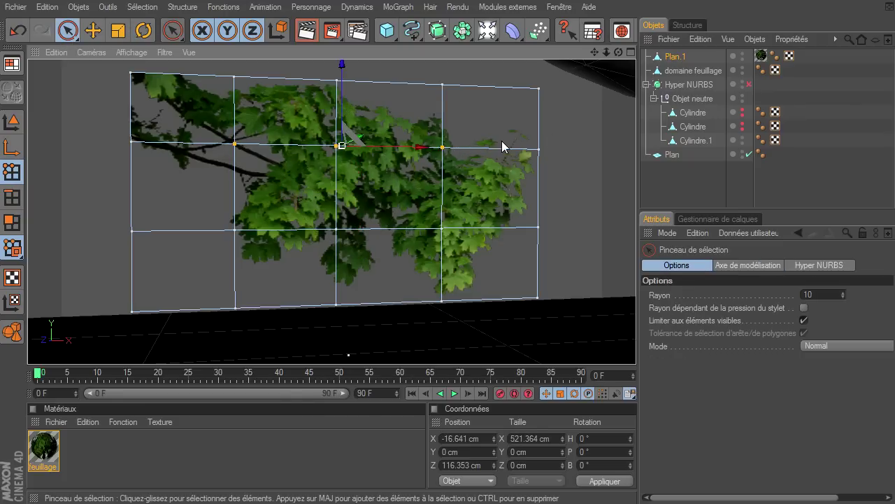
{"action": "left_click_drag", "start_coordinate": [618, 52], "coordinate": [461, 138]}
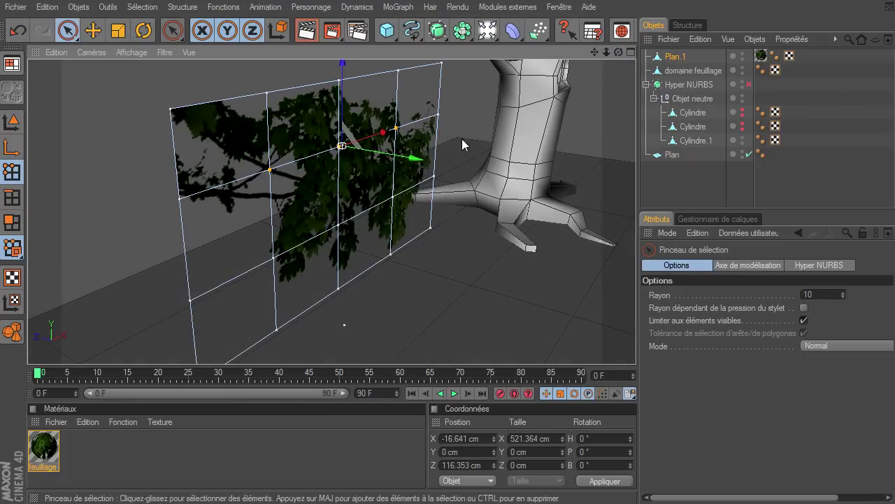
{"action": "left_click_drag", "start_coordinate": [411, 161], "coordinate": [635, 346]}
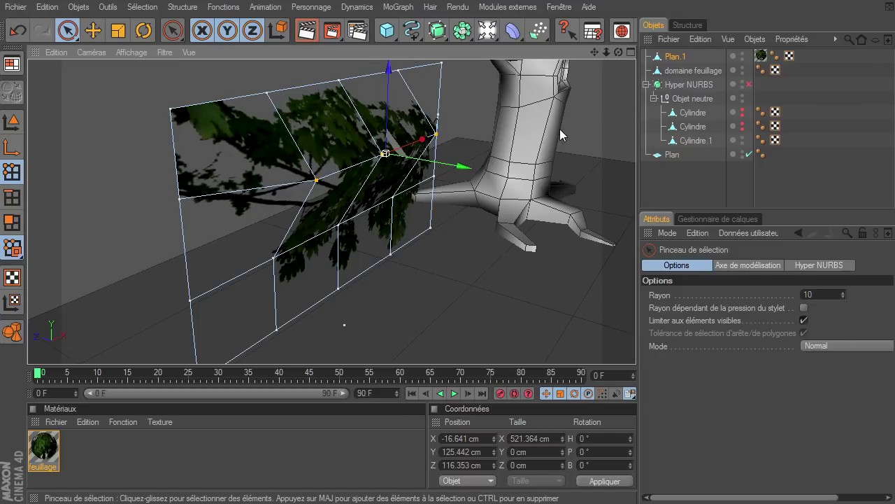
Push the top-row points down and back, and move the left middle vertex inward
{"action": "left_click", "coordinate": [396, 72]}
{"action": "left_click_drag", "start_coordinate": [396, 72], "coordinate": [260, 99]}
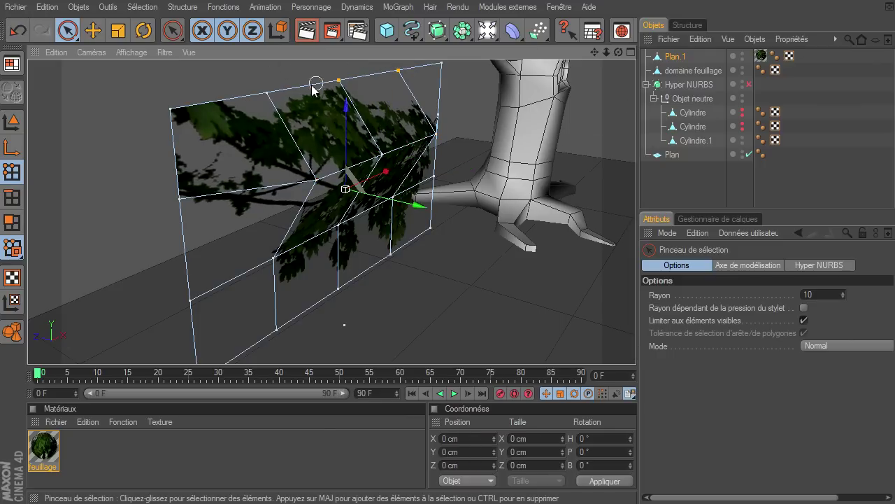
{"action": "left_click_drag", "start_coordinate": [387, 92], "coordinate": [636, 350]}
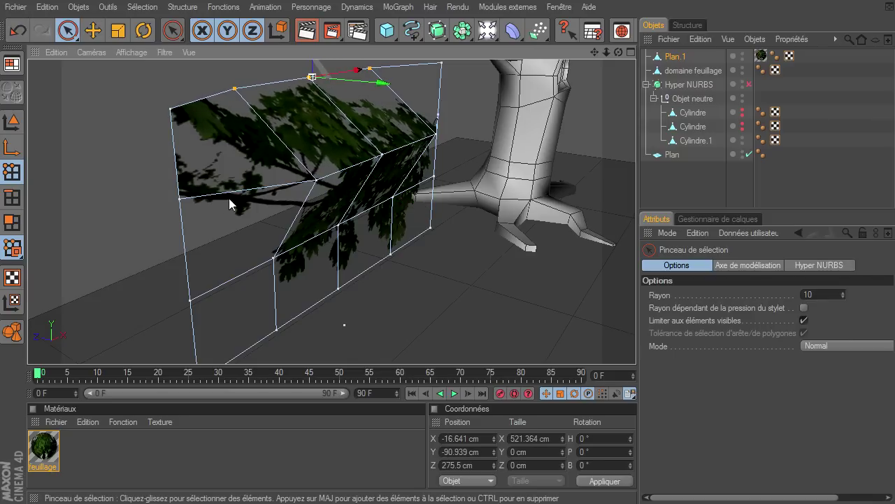
{"action": "left_click", "coordinate": [180, 201]}
{"action": "left_click_drag", "start_coordinate": [209, 208], "coordinate": [635, 346]}
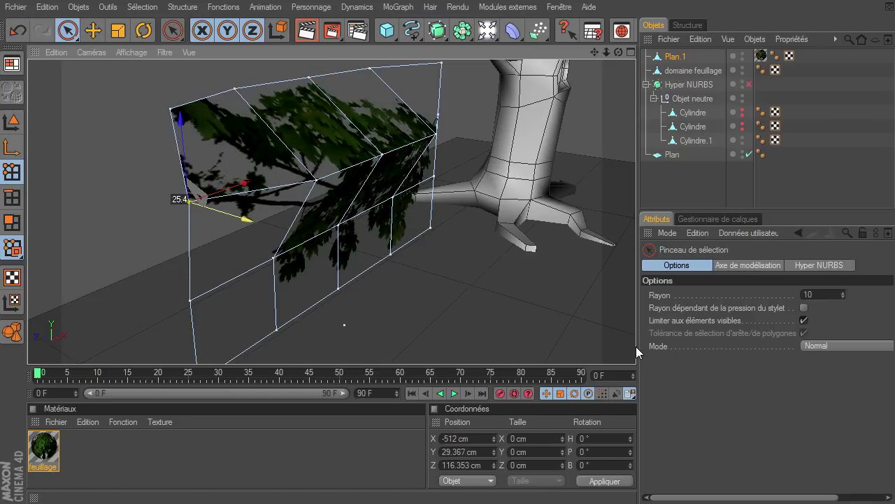
{"action": "left_click", "coordinate": [146, 164]}
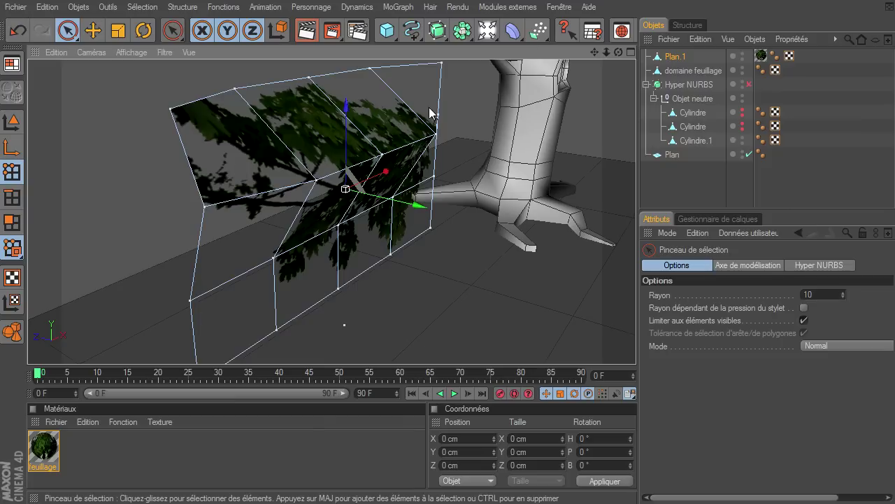
Select the lower row of points and push it down and outward
{"action": "mouse_move", "coordinate": [618, 51]}
{"action": "left_mouse_down"}
{"action": "mouse_move", "coordinate": [513, 136]}
{"action": "mouse_move", "coordinate": [636, 346]}
{"action": "mouse_move", "coordinate": [430, 163]}
{"action": "left_mouse_up"}
{"action": "left_click", "coordinate": [493, 126]}
{"action": "left_click_drag", "start_coordinate": [499, 184], "coordinate": [298, 233]}
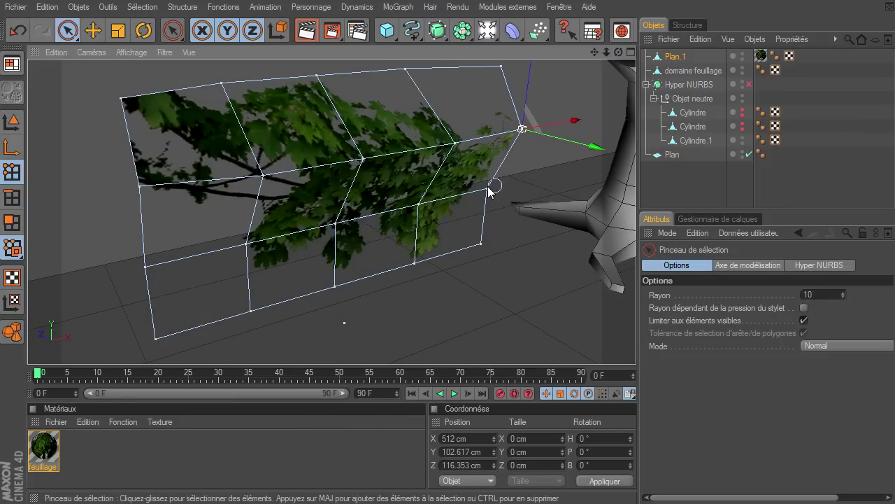
{"action": "left_click_drag", "start_coordinate": [168, 270], "coordinate": [188, 276]}
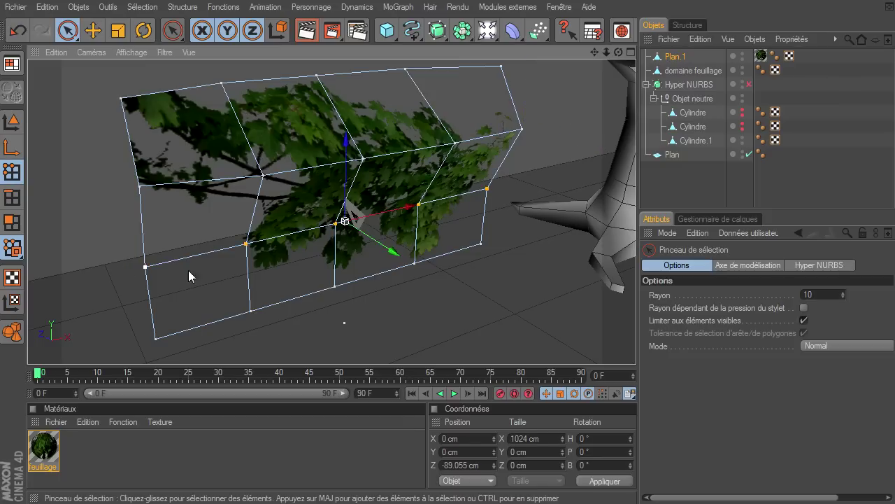
{"action": "mouse_move", "coordinate": [383, 250]}
{"action": "left_mouse_down"}
{"action": "mouse_move", "coordinate": [482, 244]}
{"action": "mouse_move", "coordinate": [134, 348]}
{"action": "left_mouse_up"}
{"action": "left_click_drag", "start_coordinate": [392, 323], "coordinate": [411, 337]}
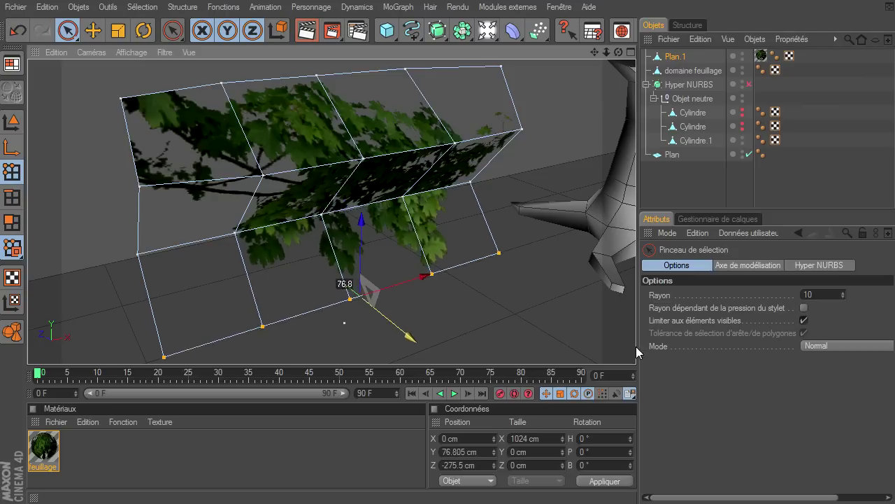
Bend the right and left edge points upward and lift two inner points
{"action": "mouse_move", "coordinate": [523, 147]}
{"action": "left_mouse_down"}
{"action": "mouse_move", "coordinate": [505, 84]}
{"action": "mouse_move", "coordinate": [524, 124]}
{"action": "mouse_move", "coordinate": [494, 179]}
{"action": "mouse_move", "coordinate": [466, 190]}
{"action": "mouse_move", "coordinate": [497, 260]}
{"action": "left_mouse_up"}
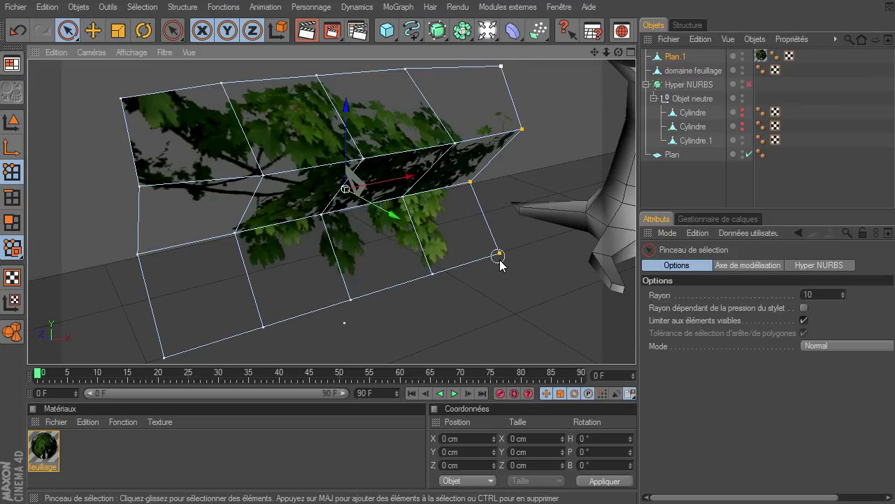
{"action": "left_click_drag", "start_coordinate": [554, 177], "coordinate": [528, 185]}
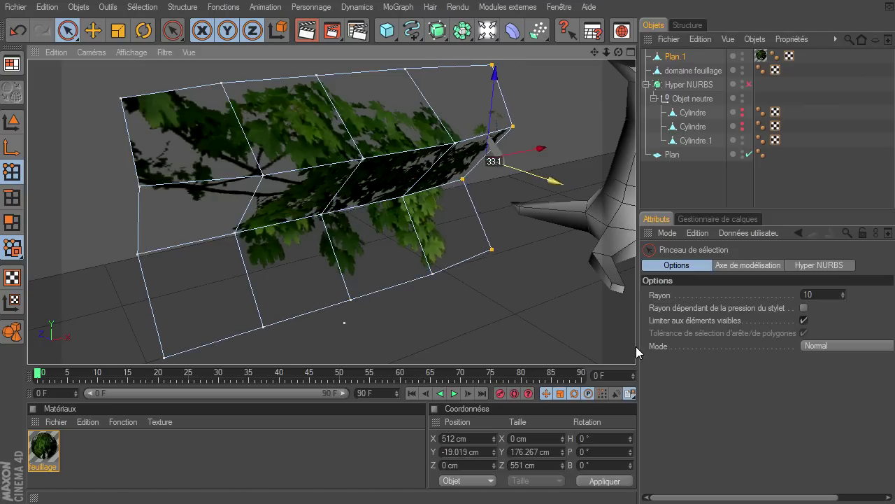
{"action": "left_click_drag", "start_coordinate": [104, 88], "coordinate": [161, 355]}
{"action": "left_click_drag", "start_coordinate": [159, 259], "coordinate": [144, 238]}
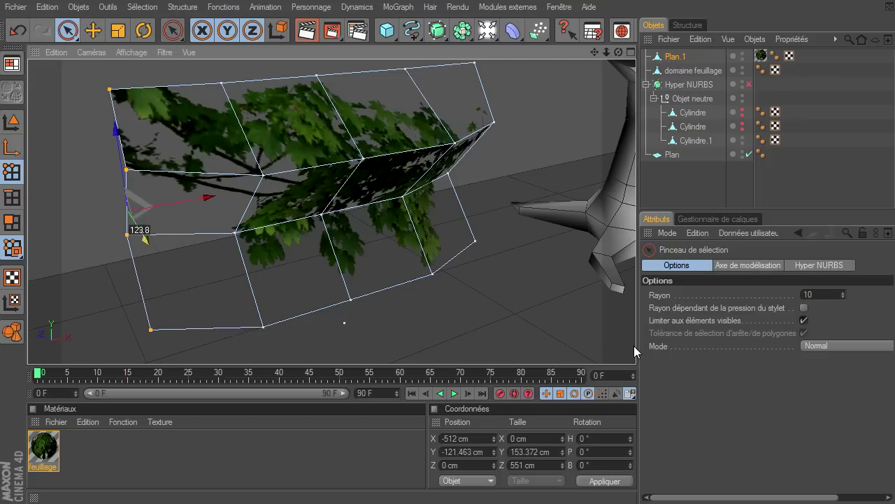
{"action": "left_click_drag", "start_coordinate": [359, 144], "coordinate": [321, 217]}
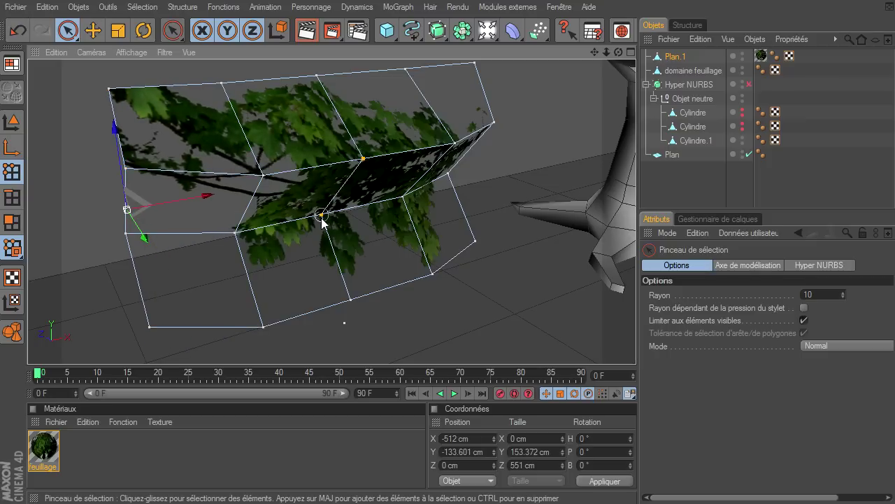
{"action": "mouse_move", "coordinate": [376, 212]}
{"action": "left_mouse_down"}
{"action": "mouse_move", "coordinate": [309, 196]}
{"action": "mouse_move", "coordinate": [637, 347]}
{"action": "left_mouse_up"}
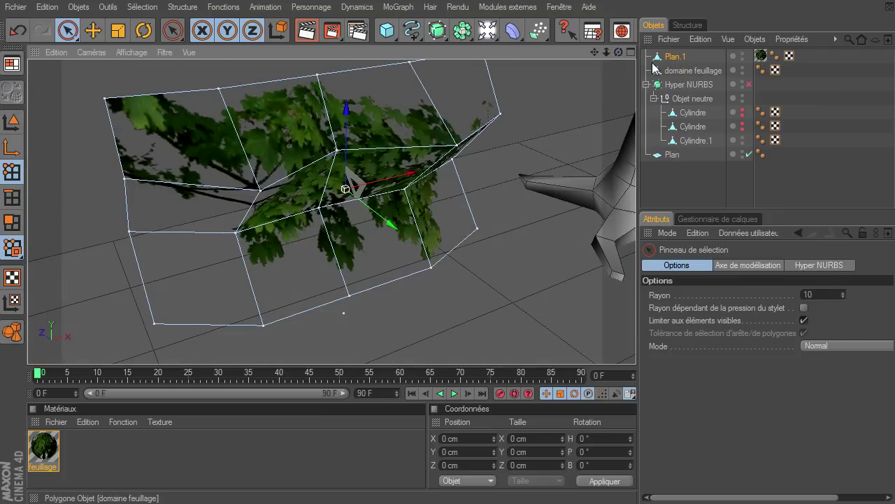
Rename Plan.1 to branche in the Object Manager
{"action": "left_click", "coordinate": [675, 57]}
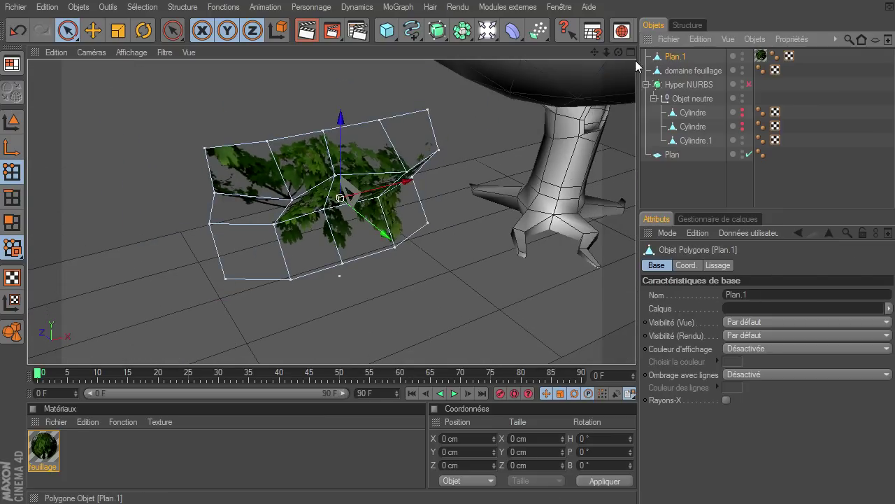
{"action": "left_click", "coordinate": [12, 122]}
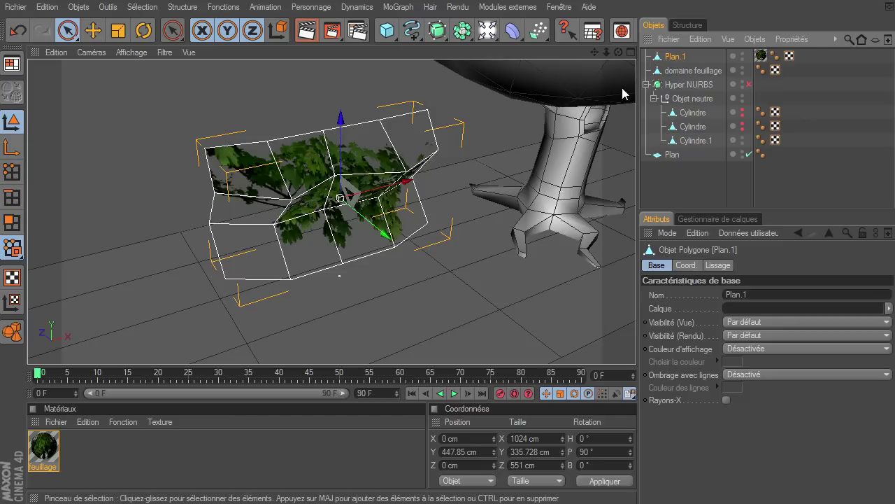
{"action": "double_click", "coordinate": [671, 56]}
{"action": "type", "text": "F"}
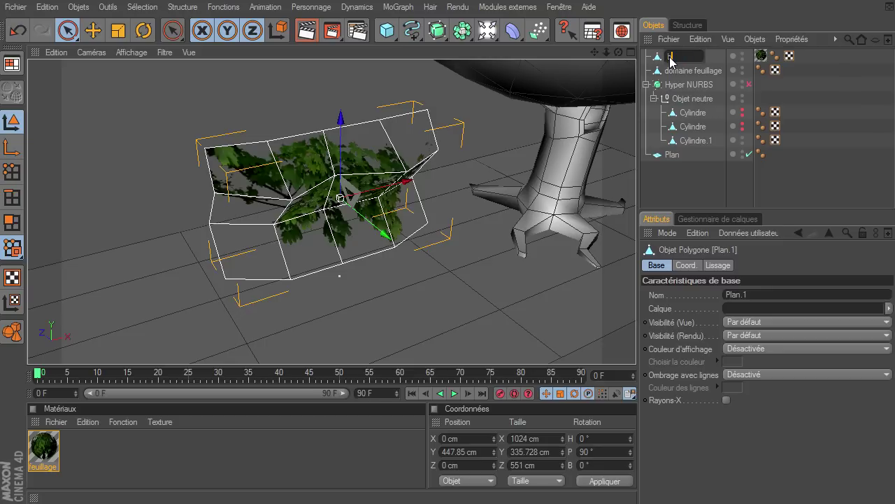
{"action": "type", "text": "e"}
{"action": "key", "text": "Return"}
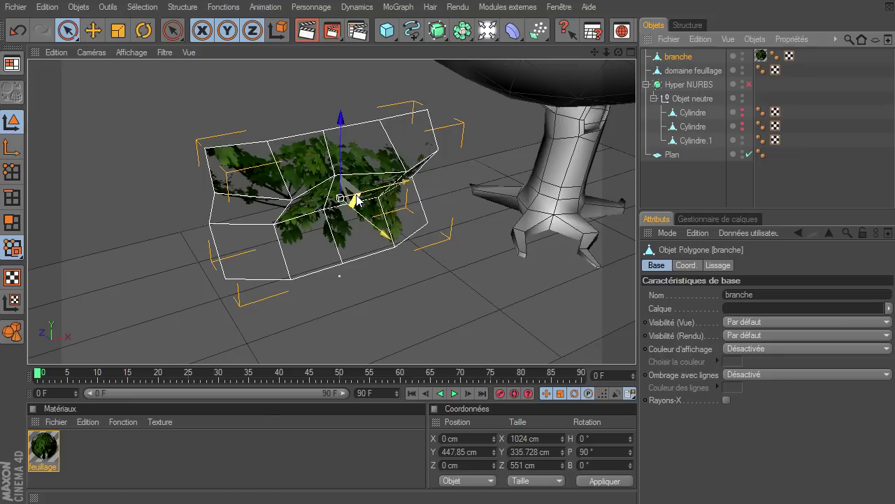
Switch to the Modeling_tuto layout and deselect the branche object
{"action": "left_click", "coordinate": [10, 65]}
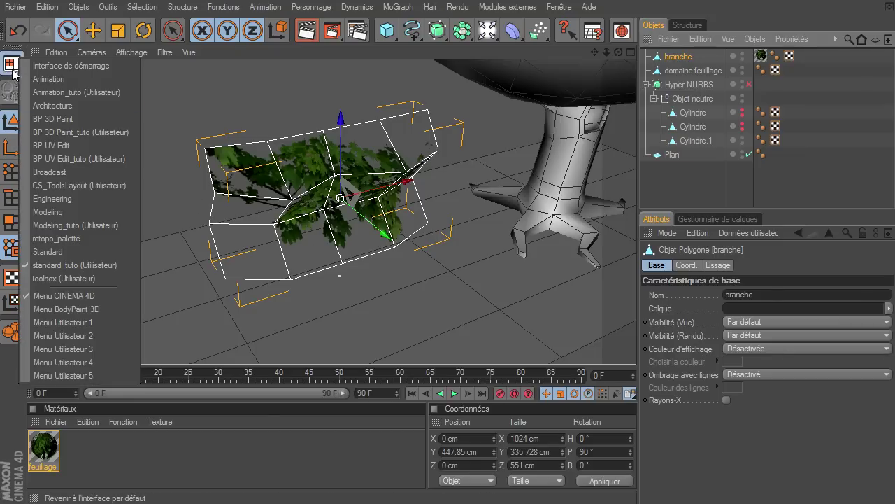
{"action": "left_click", "coordinate": [84, 225]}
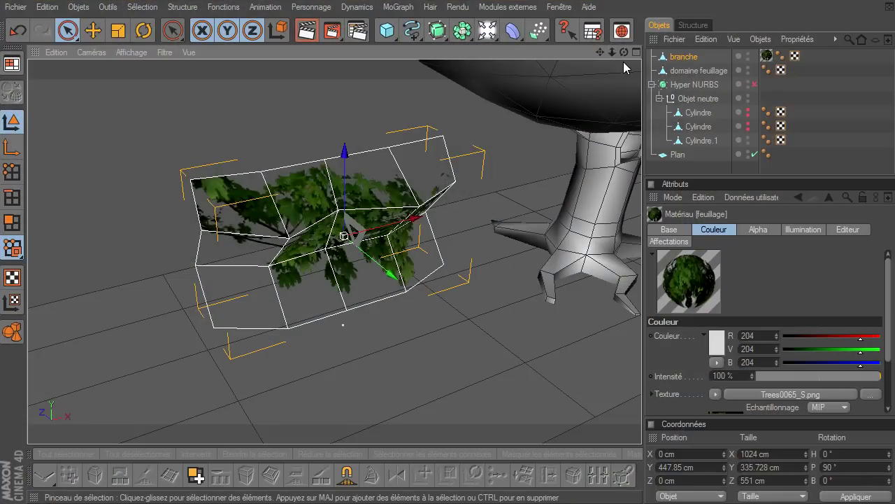
{"action": "scroll", "coordinate": [642, 346], "scroll_direction": "up", "scroll_amount": 3}
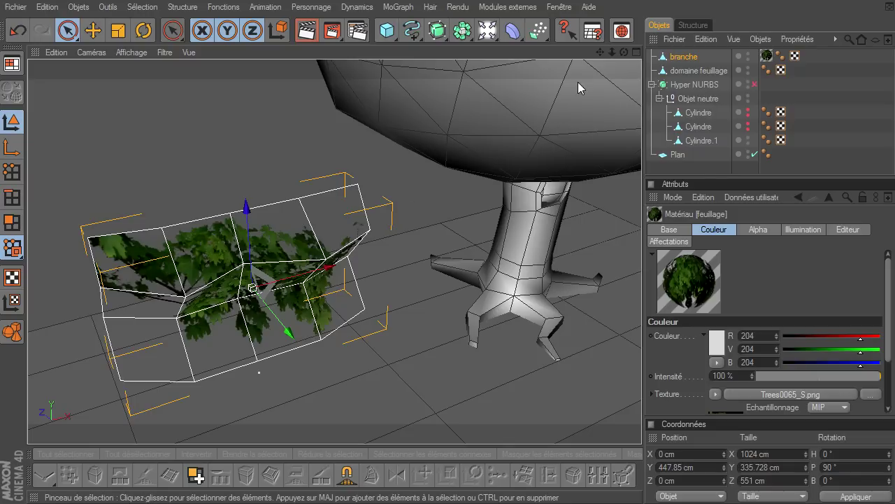
{"action": "left_click", "coordinate": [716, 170]}
Zoom, orbit and pan to frame the whole tree, ground and branch card
{"action": "left_click_drag", "start_coordinate": [611, 53], "coordinate": [637, 348]}
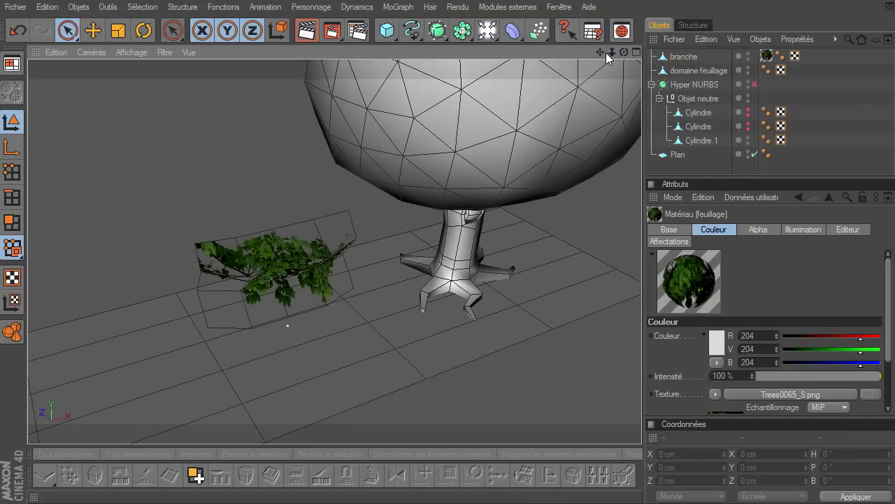
{"action": "left_click_drag", "start_coordinate": [607, 54], "coordinate": [638, 350]}
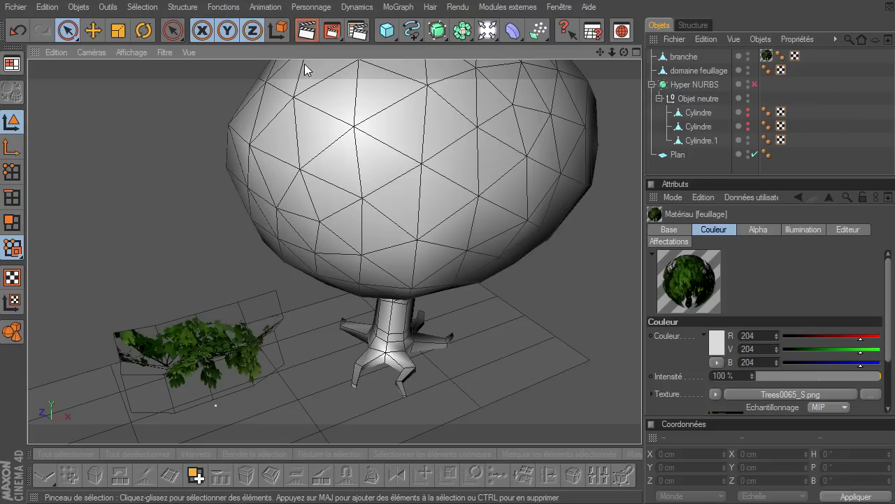
{"action": "left_click_drag", "start_coordinate": [601, 53], "coordinate": [641, 346]}
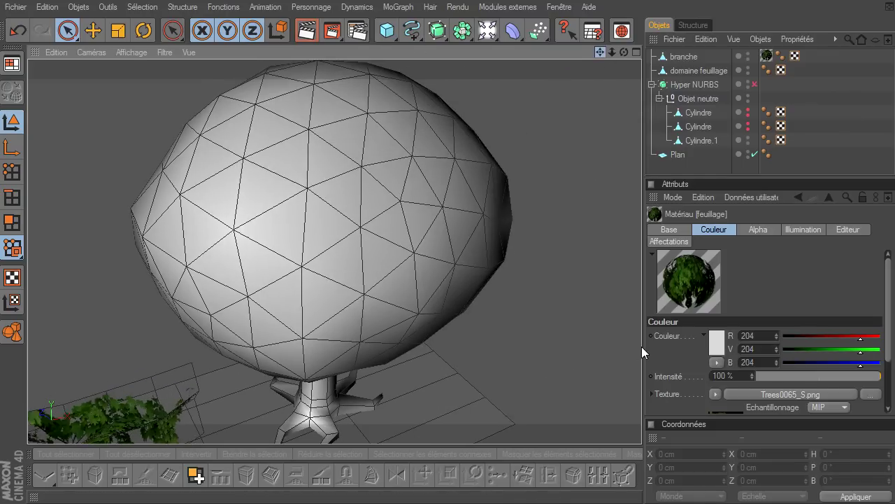
{"action": "left_click_drag", "start_coordinate": [614, 52], "coordinate": [640, 346]}
{"action": "left_click_drag", "start_coordinate": [623, 50], "coordinate": [642, 347]}
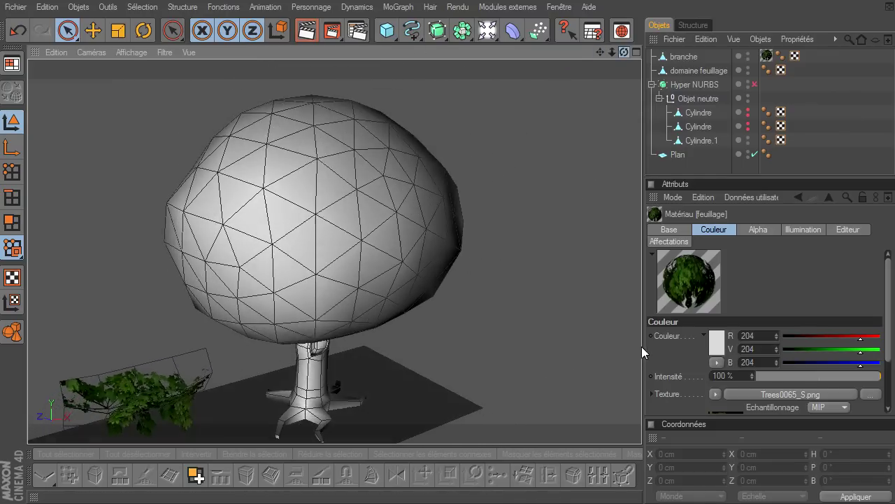
{"action": "left_click_drag", "start_coordinate": [604, 50], "coordinate": [642, 346]}
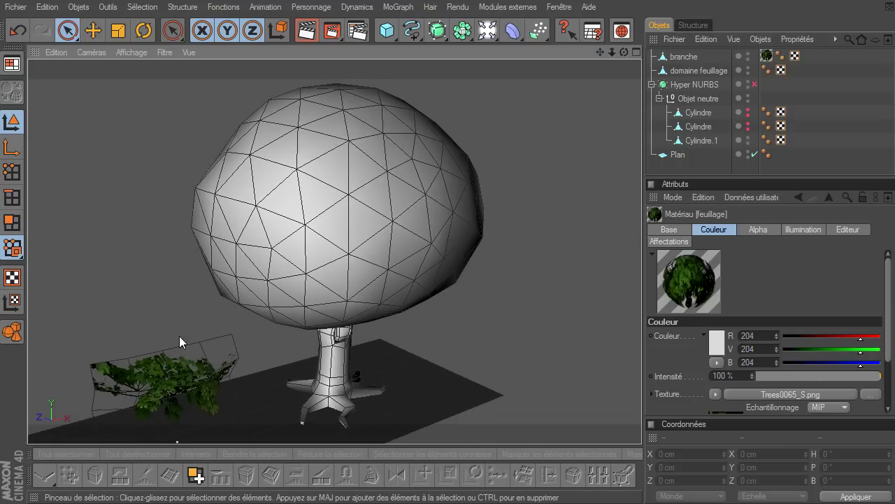
Scale the branche card uniformly to 0.5, making it 512 cm wide
{"action": "left_click", "coordinate": [682, 57]}
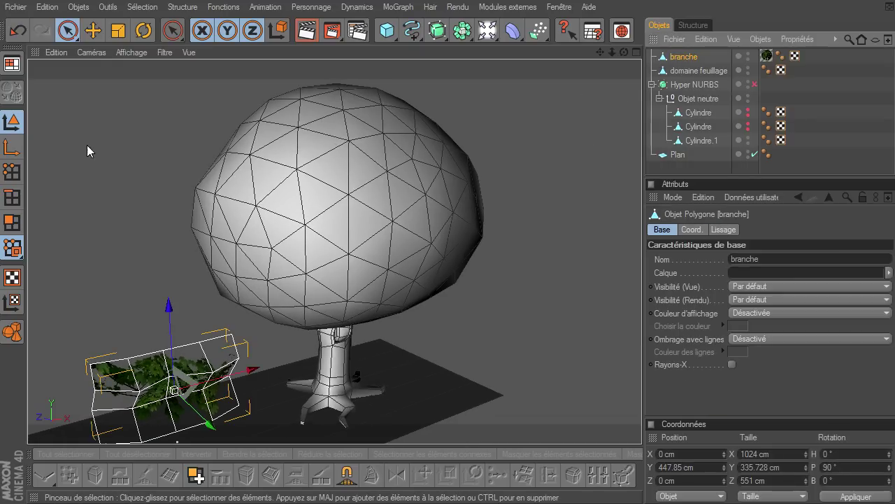
{"action": "left_click", "coordinate": [119, 33]}
{"action": "left_click_drag", "start_coordinate": [210, 420], "coordinate": [196, 423]}
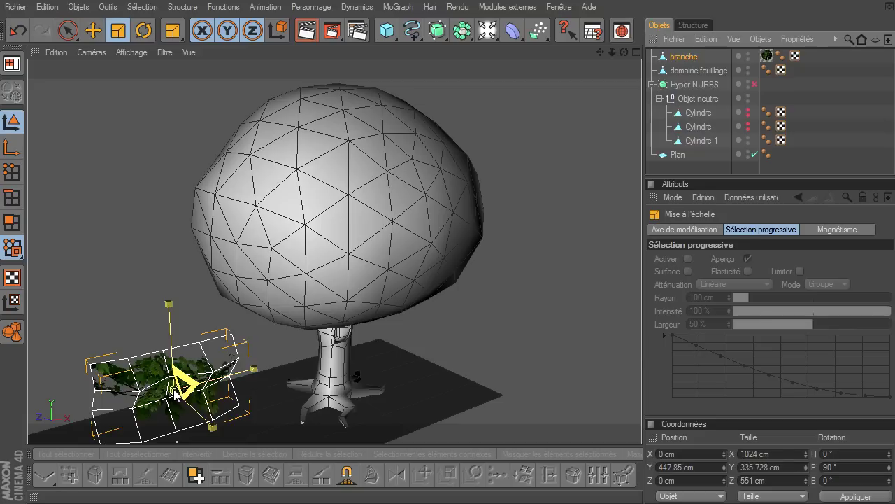
{"action": "left_click_drag", "start_coordinate": [619, 346], "coordinate": [641, 346]}
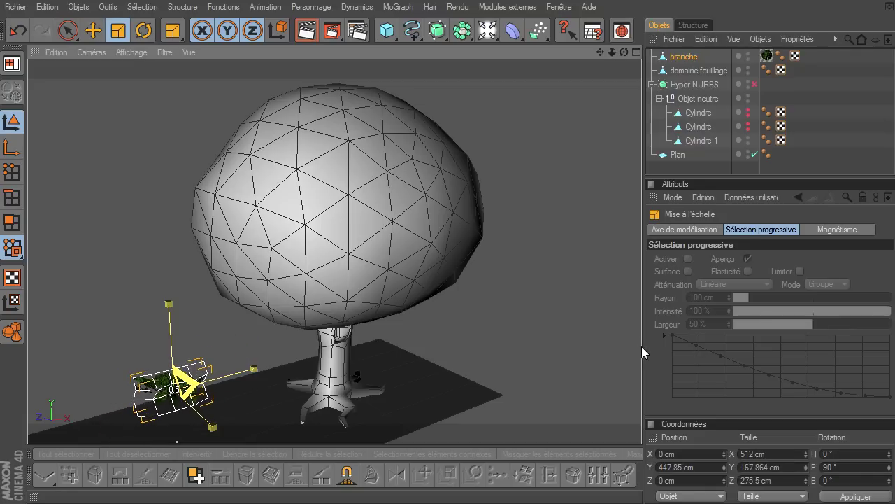
{"action": "left_click", "coordinate": [591, 246]}
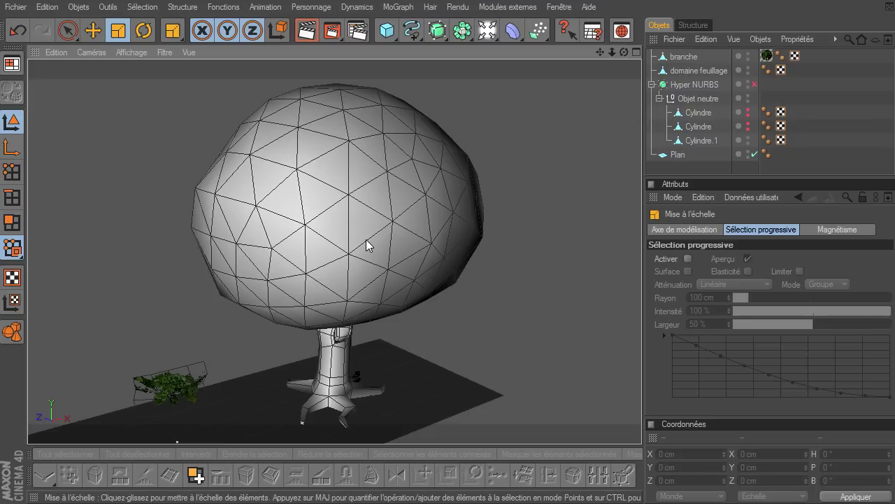
Create a Cloner object from the MoGraph menu and rename it 'clones branche'
{"action": "left_click", "coordinate": [397, 7]}
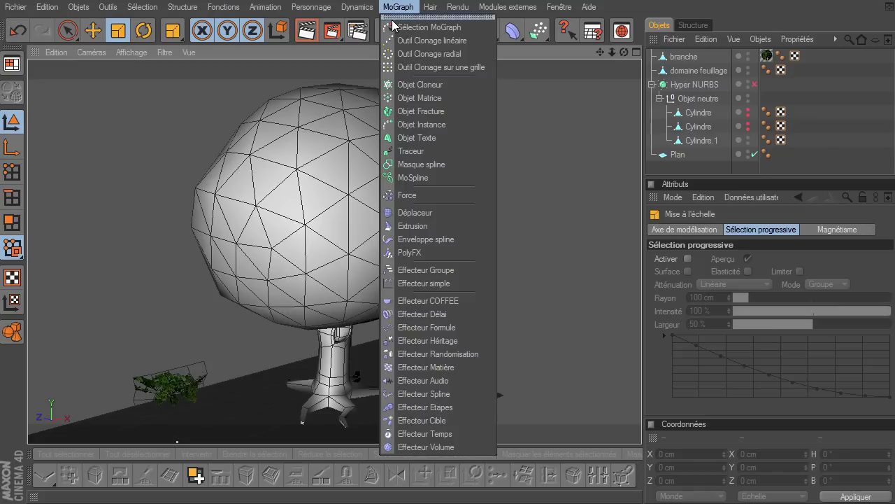
{"action": "left_click", "coordinate": [404, 84]}
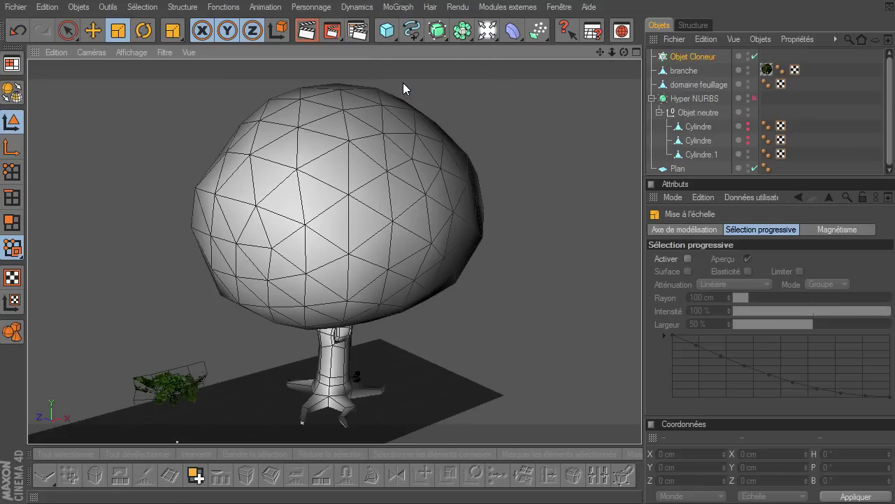
{"action": "double_click", "coordinate": [678, 57]}
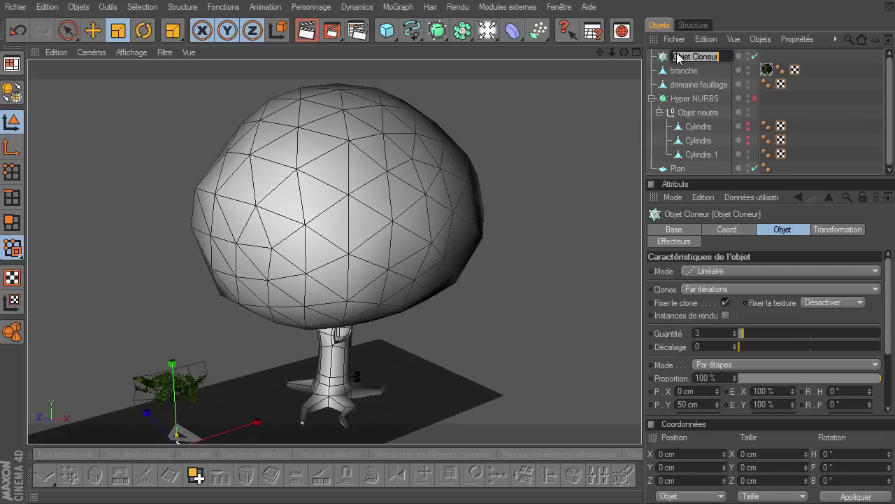
{"action": "key", "text": "BackSpace"}
{"action": "type", "text": "clones branche"}
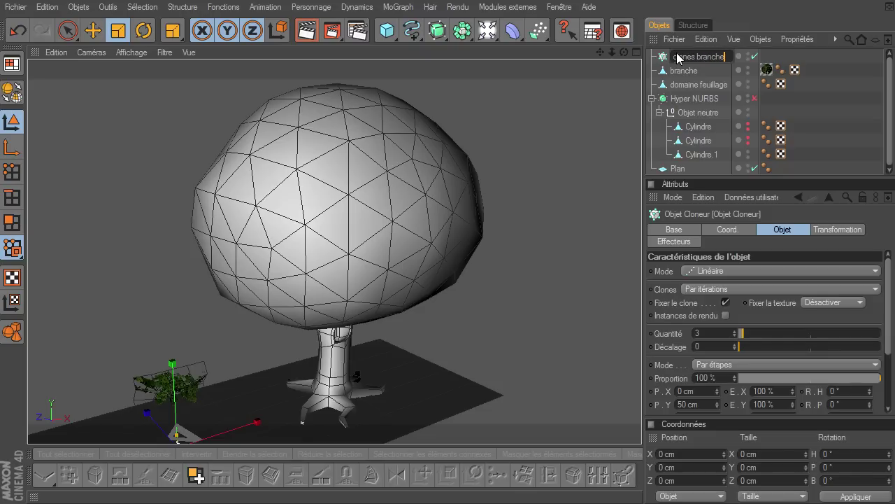
{"action": "key", "text": "Return"}
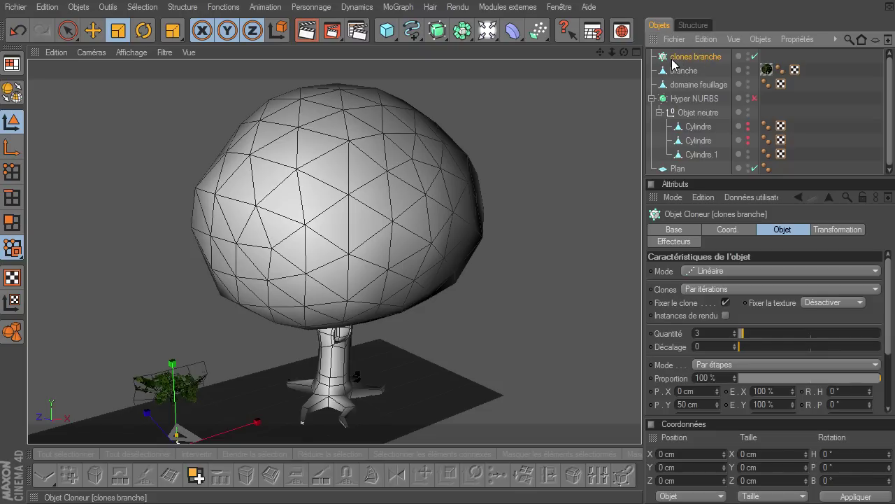
Parent the branche leaf card under clones branche, then select the cloner and reframe the view on it
{"action": "left_click", "coordinate": [670, 74]}
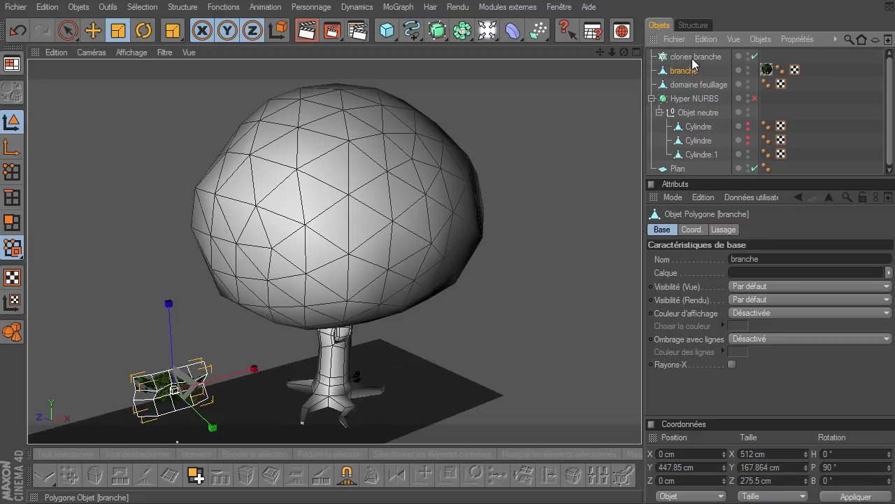
{"action": "left_click_drag", "start_coordinate": [695, 56], "coordinate": [694, 57]}
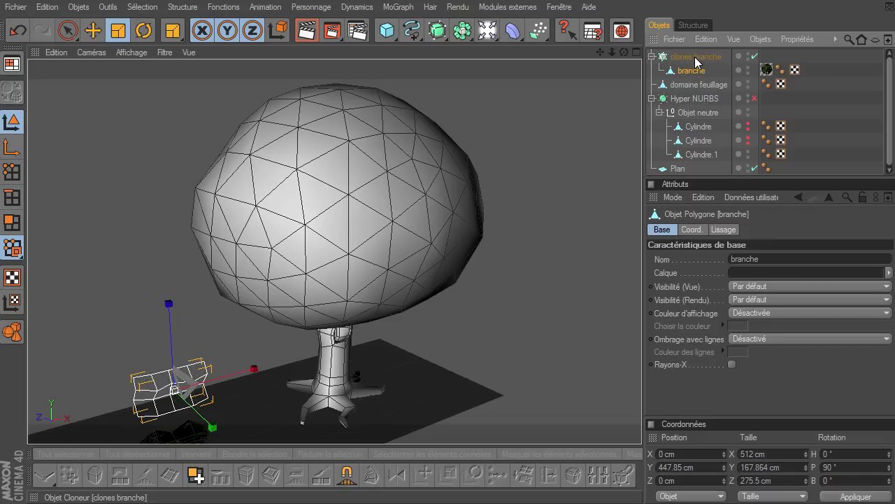
{"action": "left_click_drag", "start_coordinate": [600, 57], "coordinate": [642, 346]}
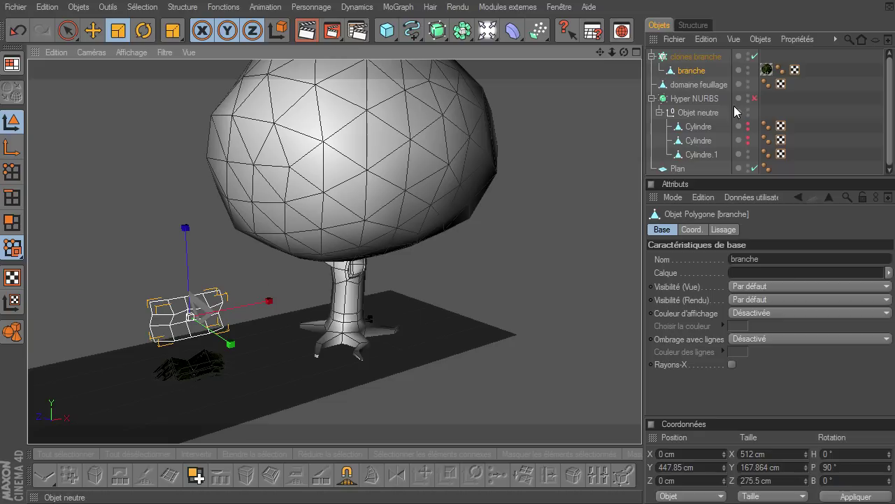
{"action": "left_click", "coordinate": [708, 57]}
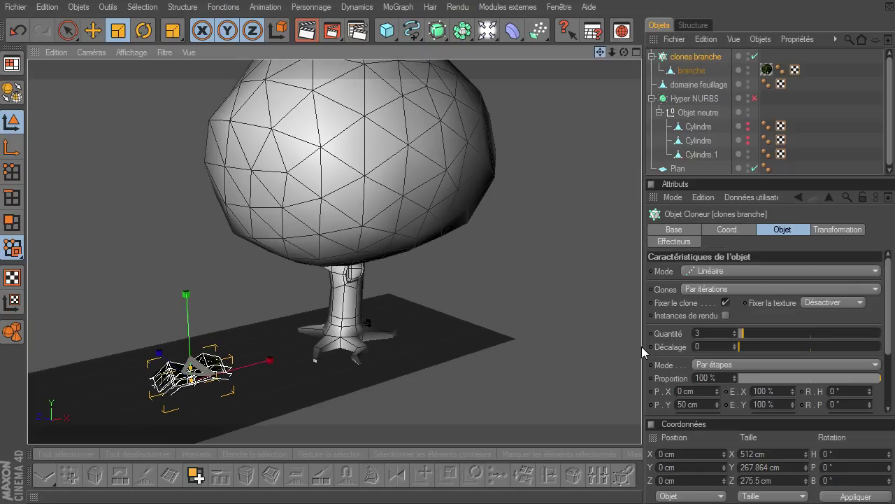
{"action": "left_click_drag", "start_coordinate": [598, 55], "coordinate": [836, 322]}
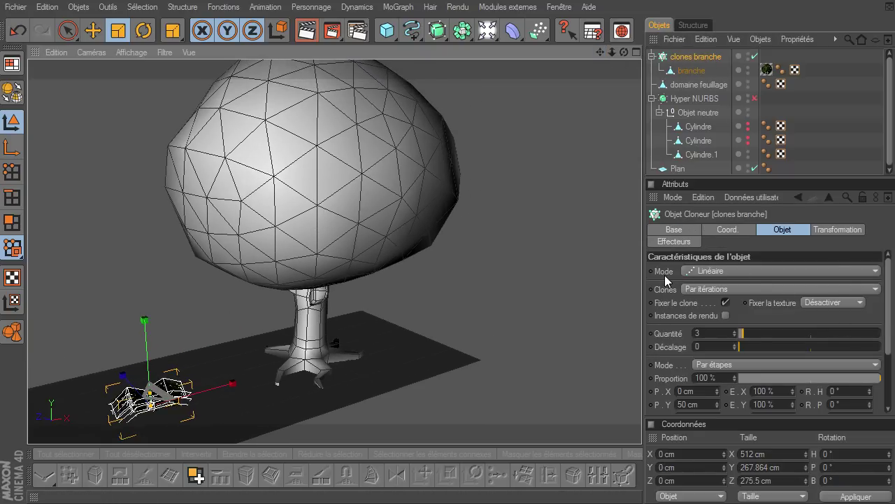
Switch the cloner to Objet mode, link domaine feuillage as the target, then remove that link
{"action": "left_click", "coordinate": [708, 272]}
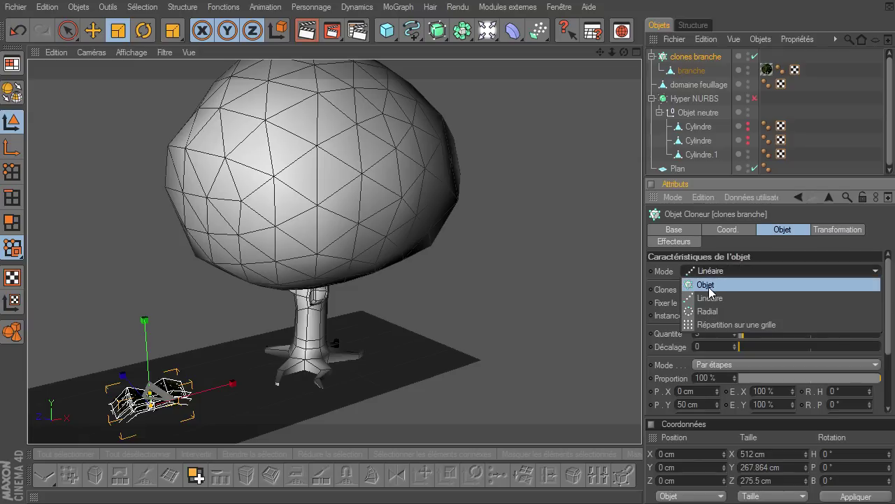
{"action": "left_click", "coordinate": [708, 286]}
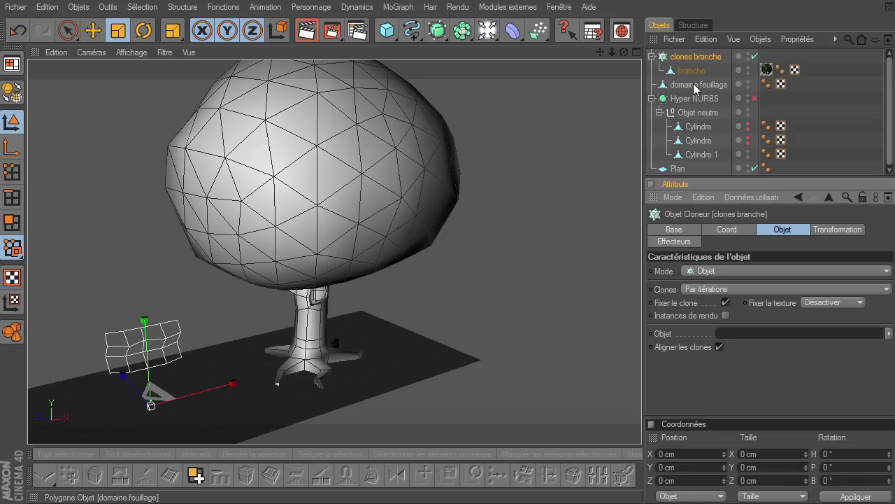
{"action": "left_click_drag", "start_coordinate": [693, 86], "coordinate": [769, 334]}
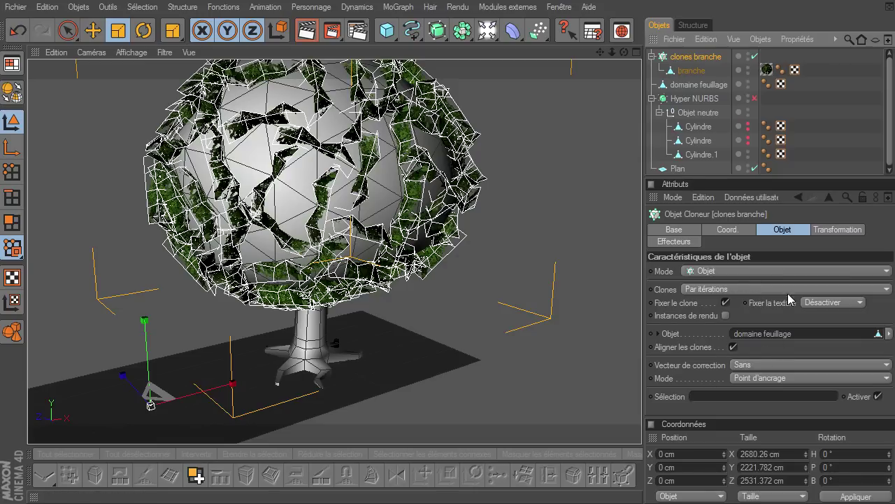
{"action": "left_click", "coordinate": [804, 333]}
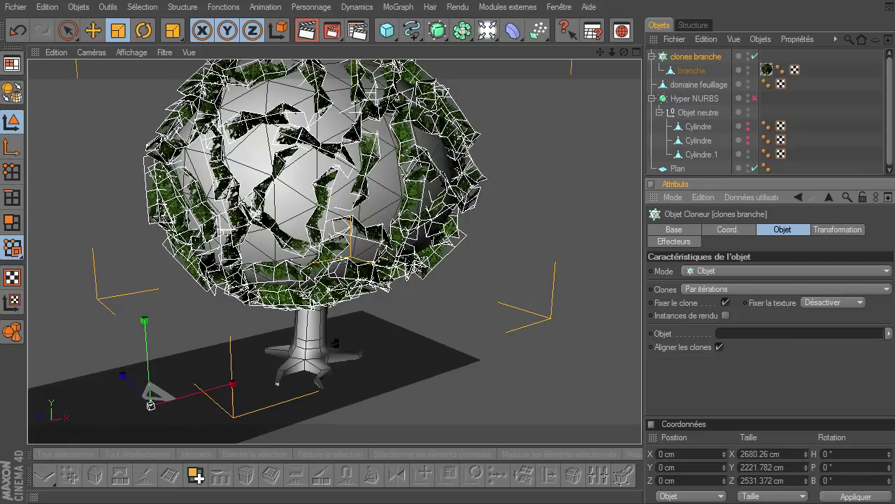
{"action": "key", "text": "Delete"}
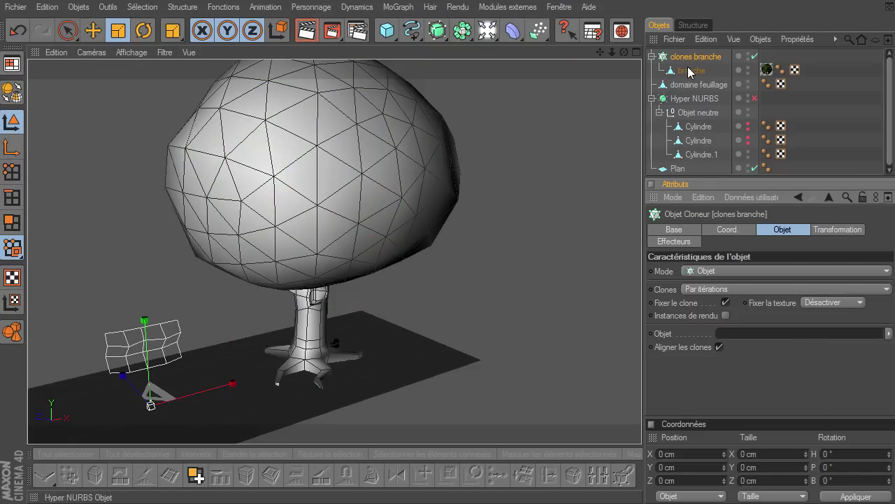
{"action": "left_click", "coordinate": [684, 63]}
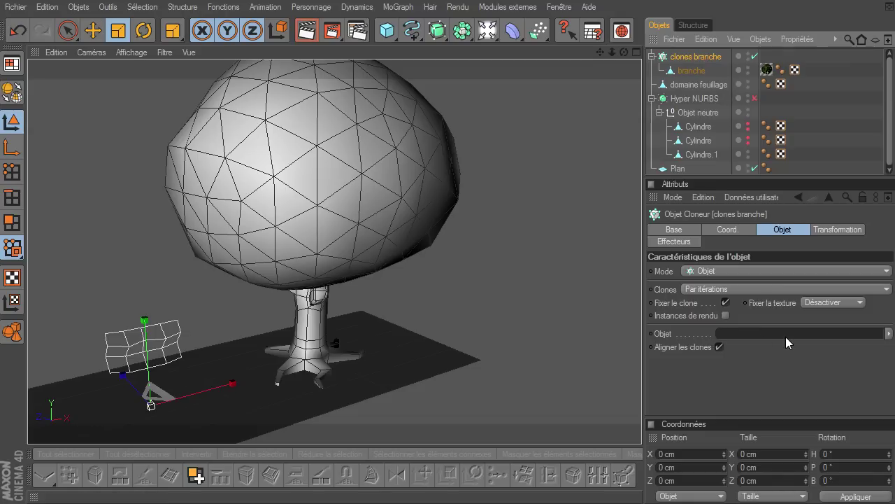
{"action": "left_click", "coordinate": [705, 82]}
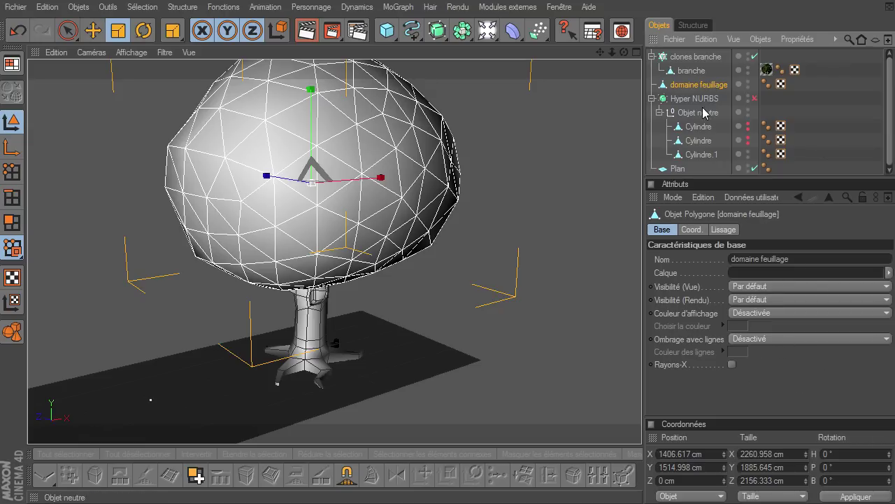
{"action": "left_click", "coordinate": [685, 59]}
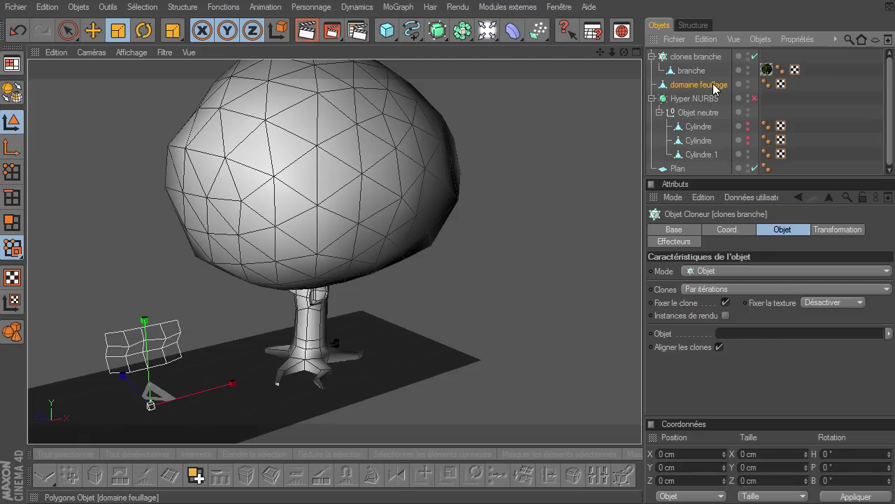
{"action": "left_click_drag", "start_coordinate": [715, 88], "coordinate": [828, 266]}
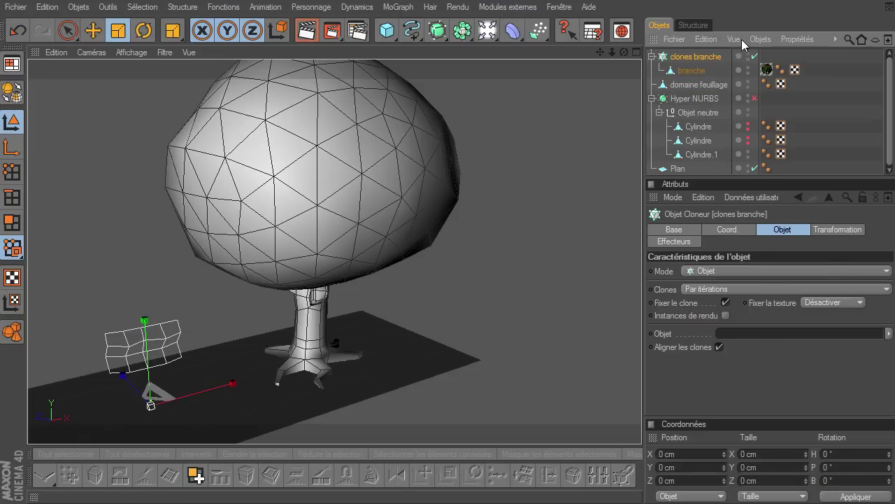
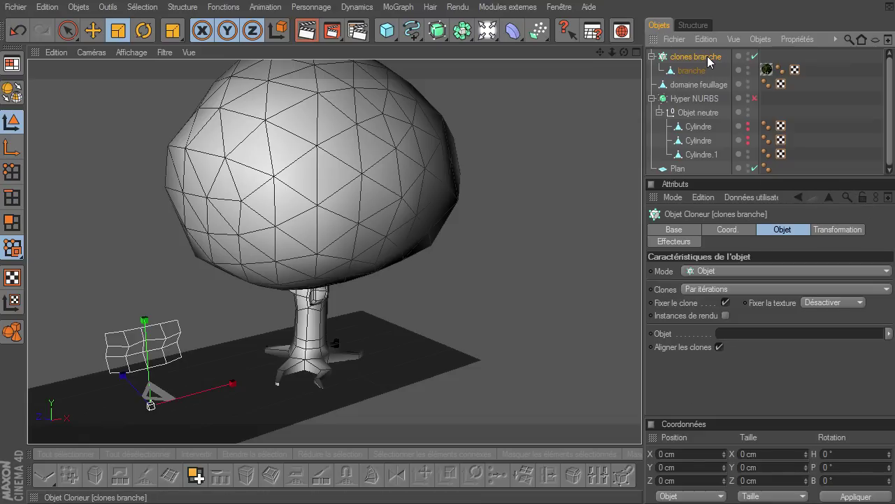
Pin the Attributes panel on the cloner and drop 'domaine feuillage' into its Objet field
{"action": "left_click", "coordinate": [863, 198]}
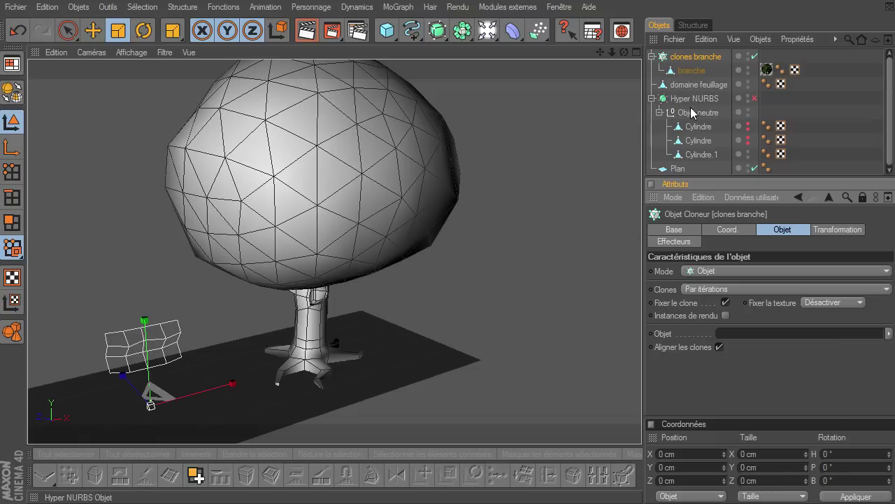
{"action": "left_click", "coordinate": [699, 140]}
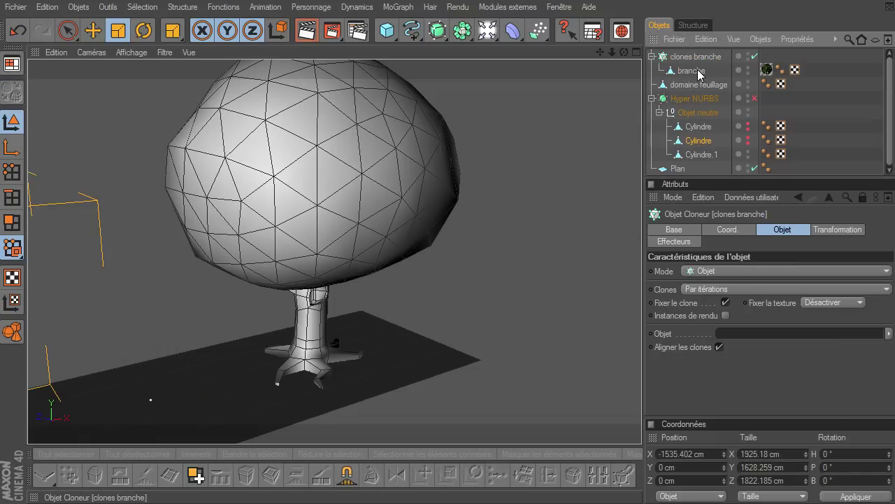
{"action": "left_click", "coordinate": [703, 112]}
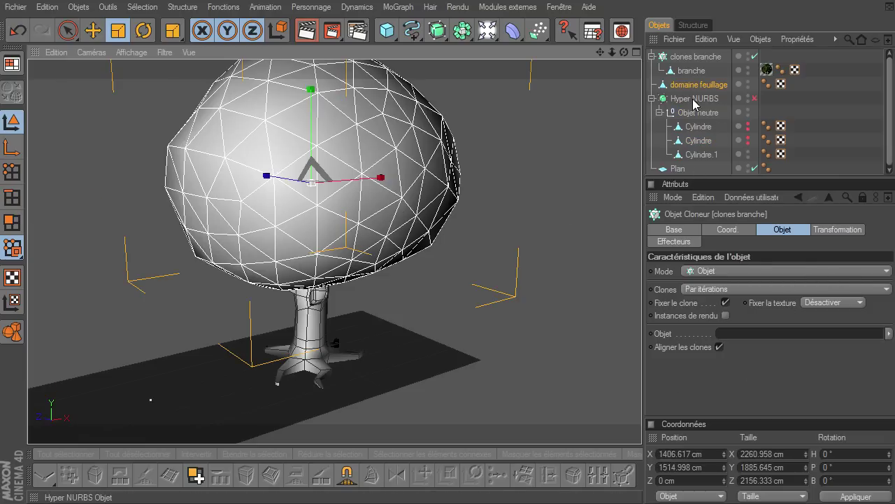
{"action": "left_click_drag", "start_coordinate": [781, 313], "coordinate": [776, 334]}
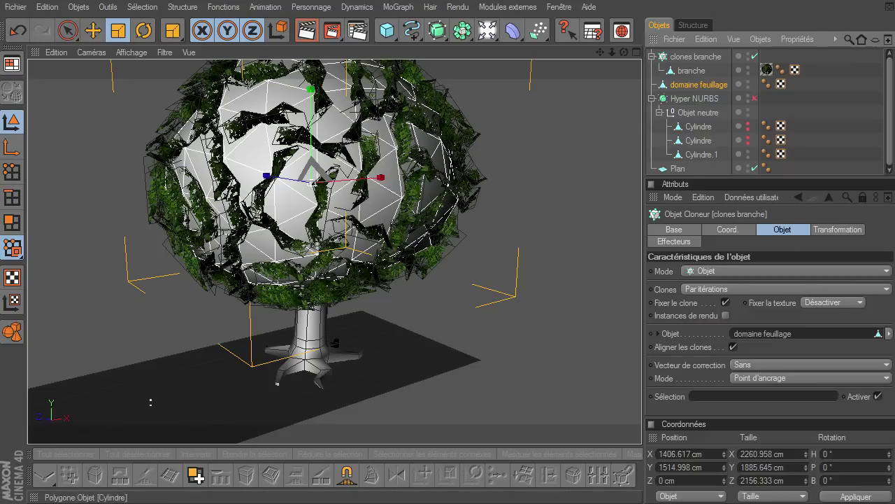
Unpin the Attributes panel, reselect 'clones branche', and hide 'domaine feuillage' in the editor
{"action": "left_click", "coordinate": [863, 199]}
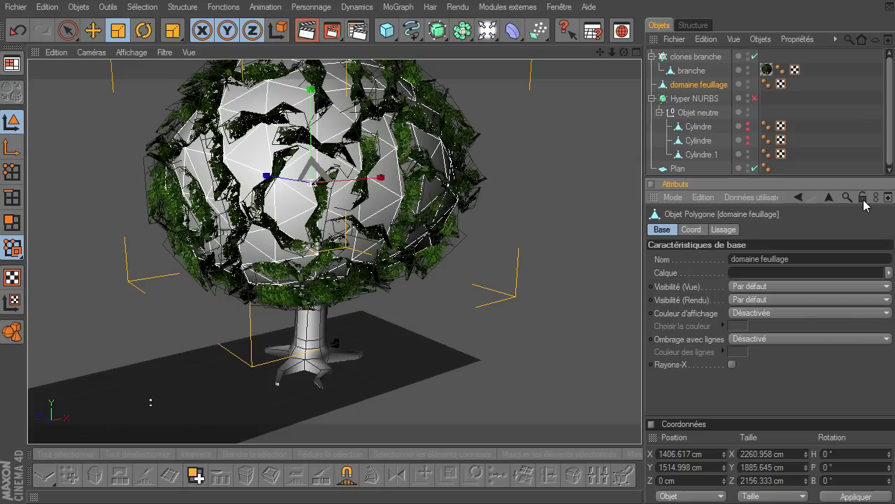
{"action": "left_click", "coordinate": [692, 71]}
{"action": "left_click", "coordinate": [694, 84]}
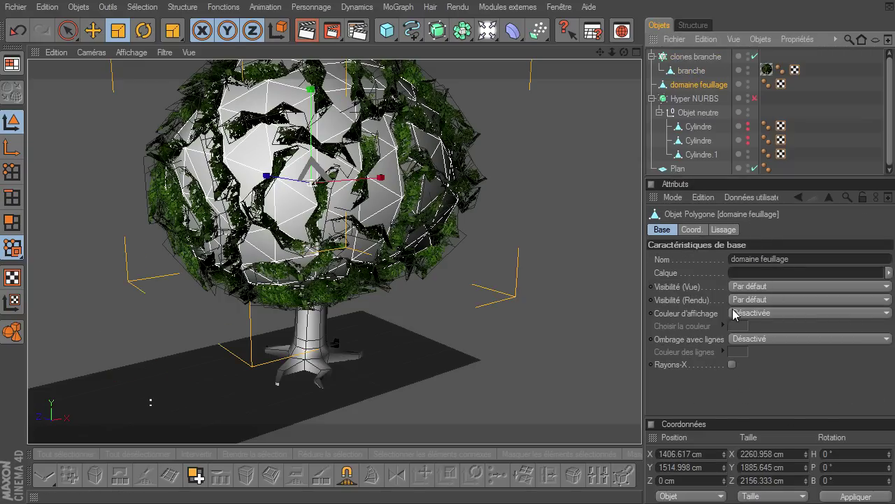
{"action": "left_click", "coordinate": [700, 154]}
{"action": "left_click", "coordinate": [699, 138]}
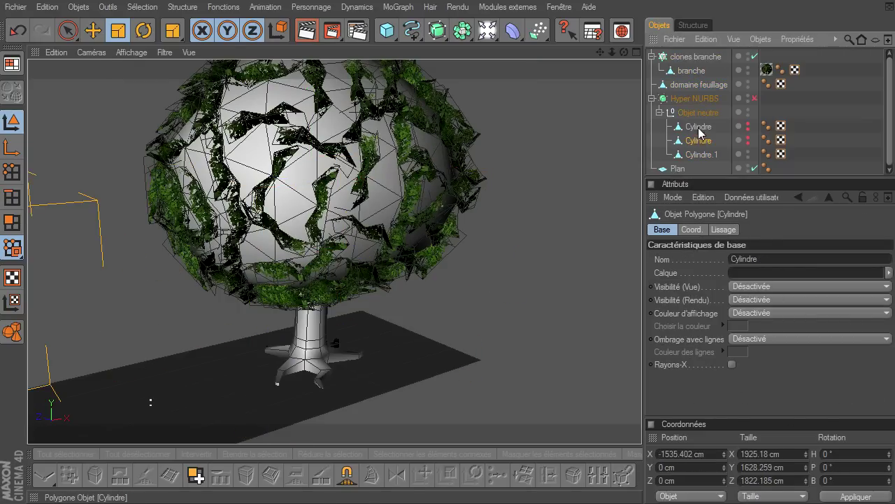
{"action": "left_click", "coordinate": [699, 112]}
{"action": "left_click", "coordinate": [697, 55]}
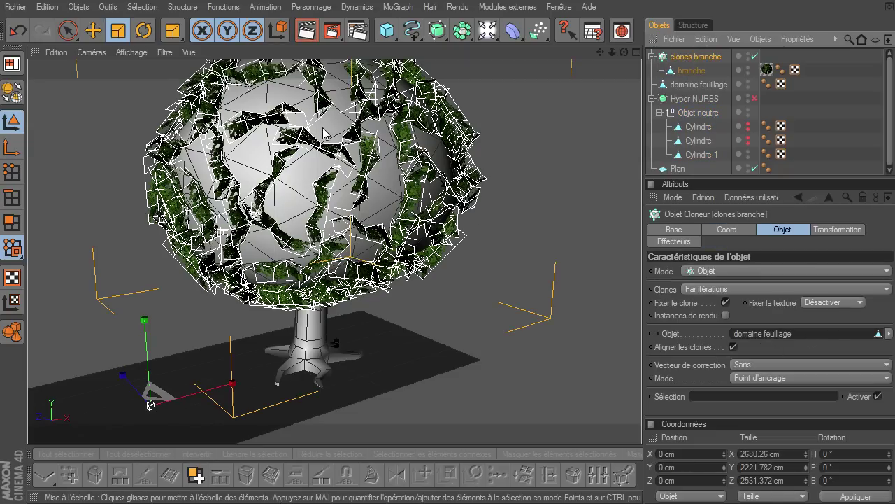
{"action": "left_click", "coordinate": [748, 82]}
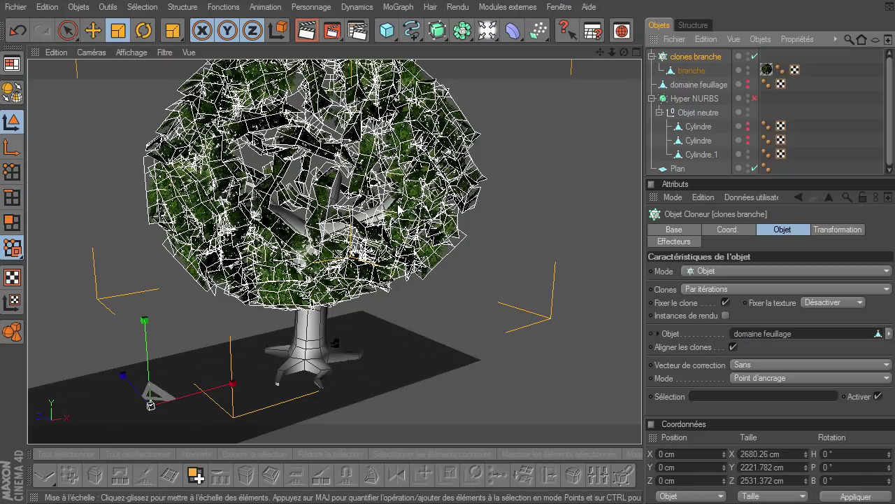
Frame the whole tree in the viewport, render a preview, and reselect 'clones branche'
{"action": "left_click", "coordinate": [587, 131]}
{"action": "mouse_move", "coordinate": [625, 53]}
{"action": "left_mouse_down"}
{"action": "mouse_move", "coordinate": [646, 349]}
{"action": "mouse_move", "coordinate": [323, 316]}
{"action": "left_mouse_up"}
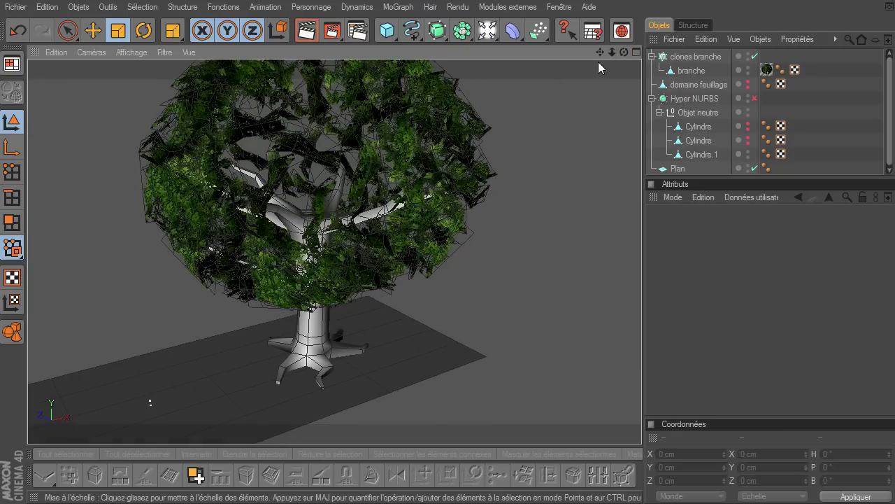
{"action": "left_click_drag", "start_coordinate": [600, 53], "coordinate": [635, 353]}
{"action": "left_click_drag", "start_coordinate": [600, 53], "coordinate": [648, 370]}
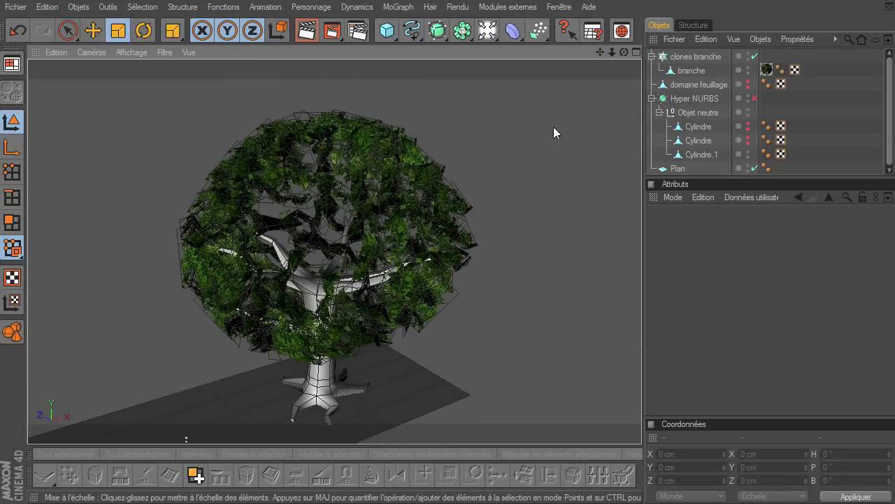
{"action": "left_click", "coordinate": [306, 30]}
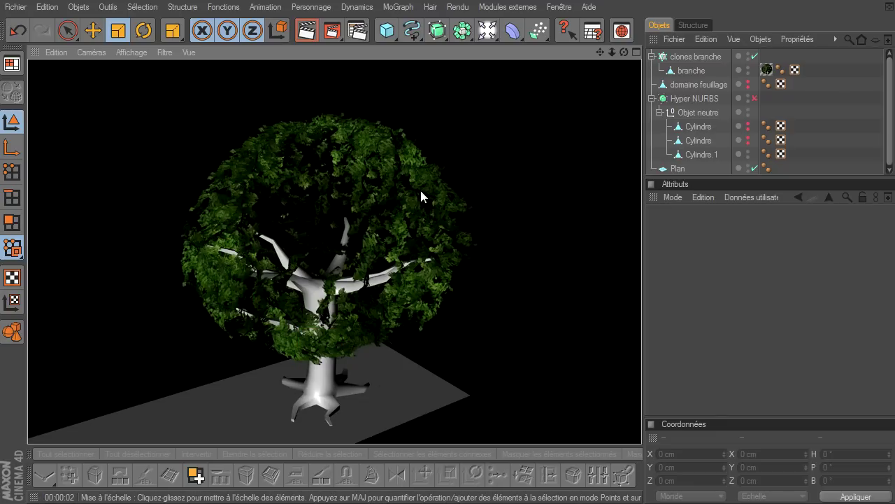
{"action": "left_click", "coordinate": [689, 56]}
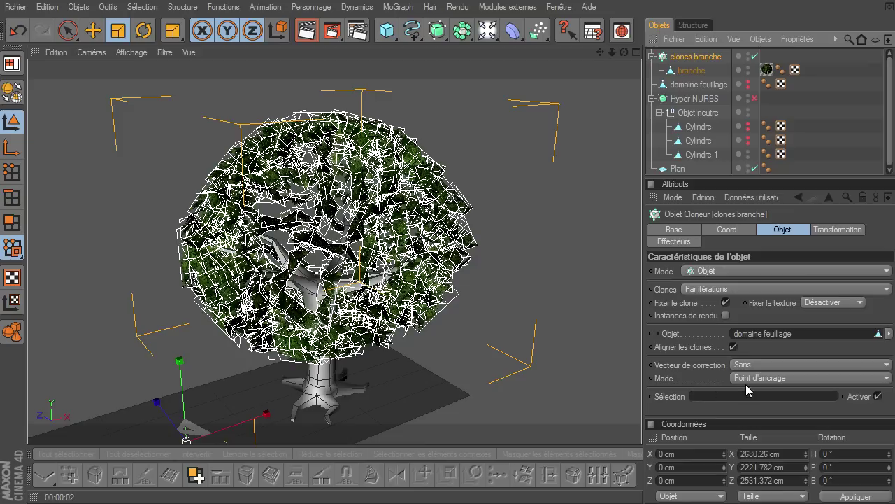
Switch the cloner's distribution mode to Volume and set Quantité to 50
{"action": "left_click", "coordinate": [810, 377]}
{"action": "left_click", "coordinate": [775, 445]}
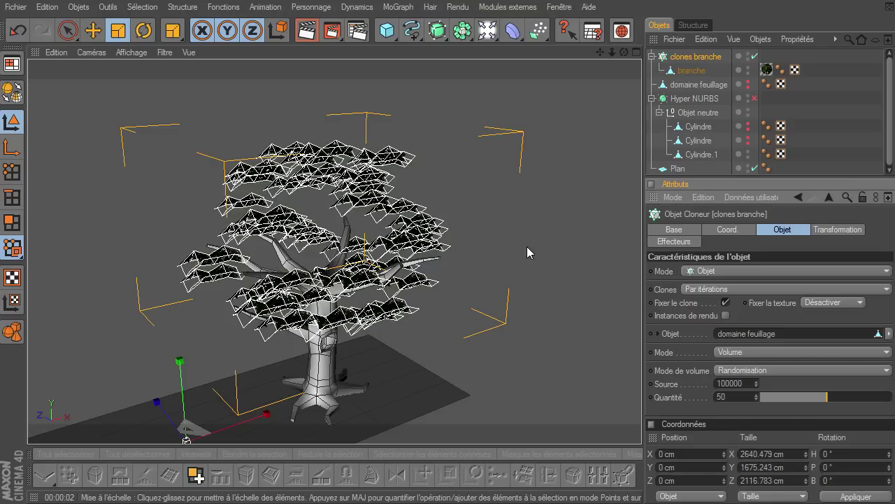
{"action": "left_click_drag", "start_coordinate": [627, 82], "coordinate": [266, 227], "text": "alt"}
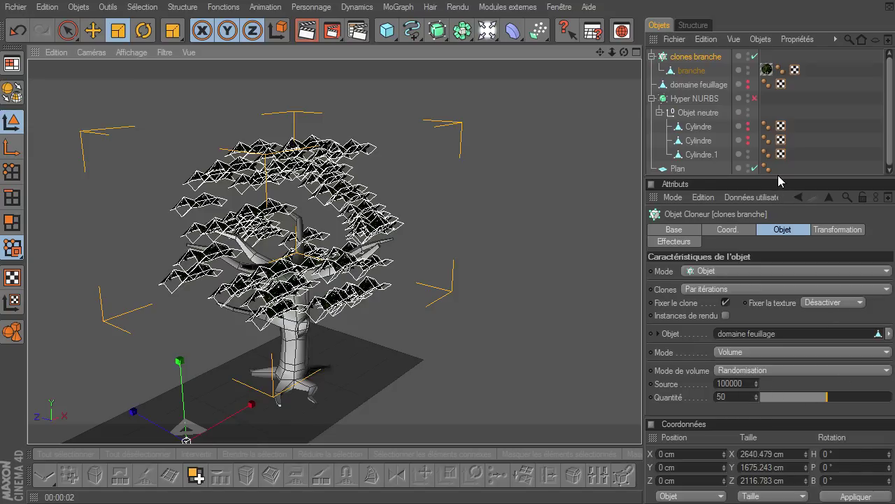
{"action": "left_click_drag", "start_coordinate": [778, 177], "coordinate": [767, 168]}
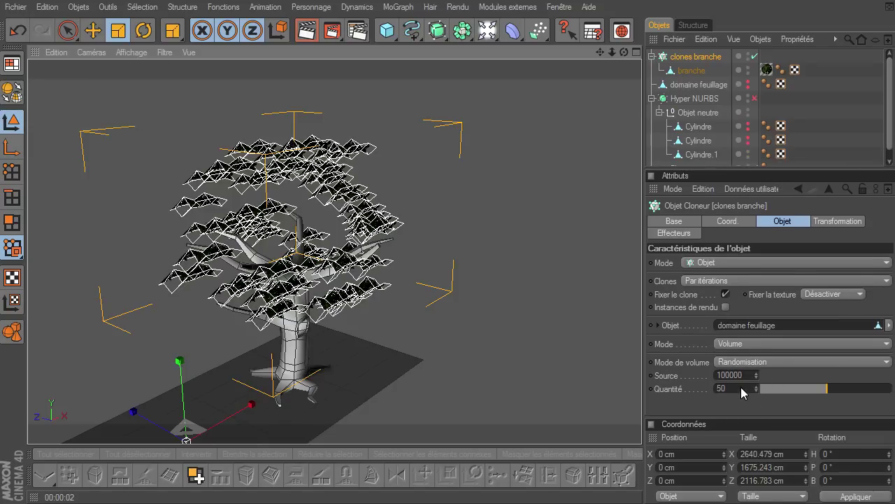
{"action": "left_click_drag", "start_coordinate": [819, 388], "coordinate": [820, 373]}
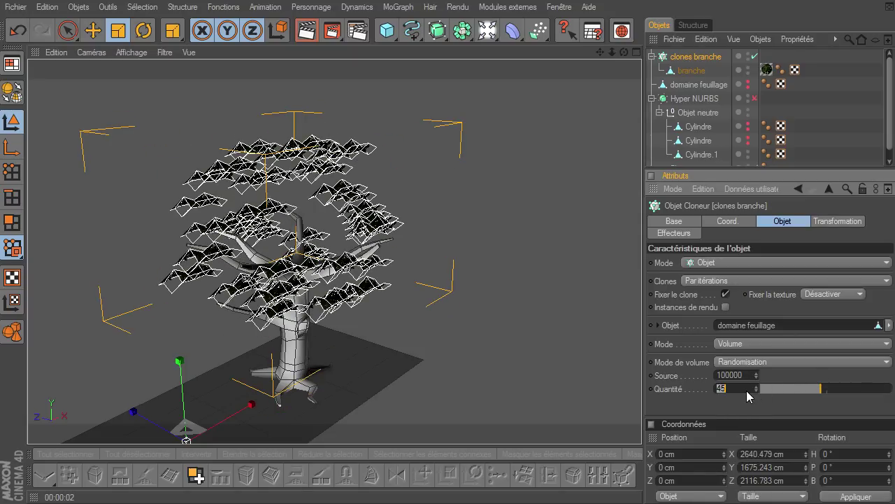
{"action": "type", "text": "0"}
{"action": "key", "text": "Return"}
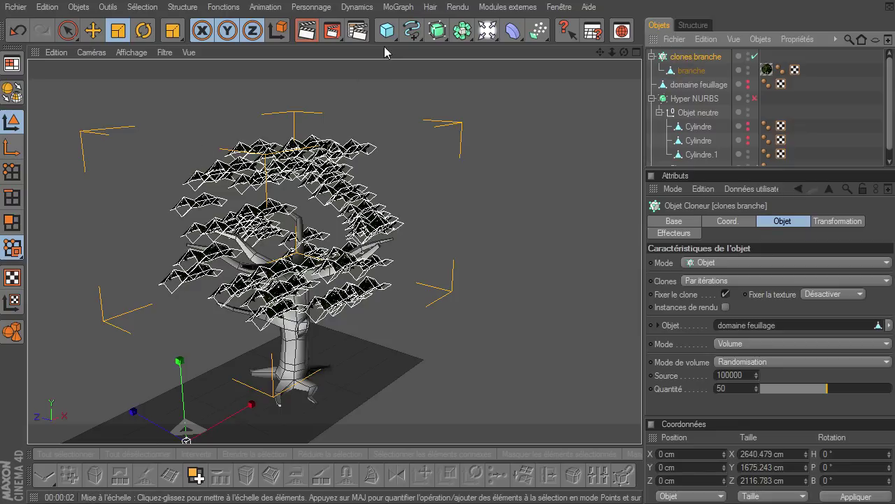
Add a Randomisation effector with 100 cm X/Y position offset and uniform 0.4 random scale
{"action": "left_click", "coordinate": [398, 7]}
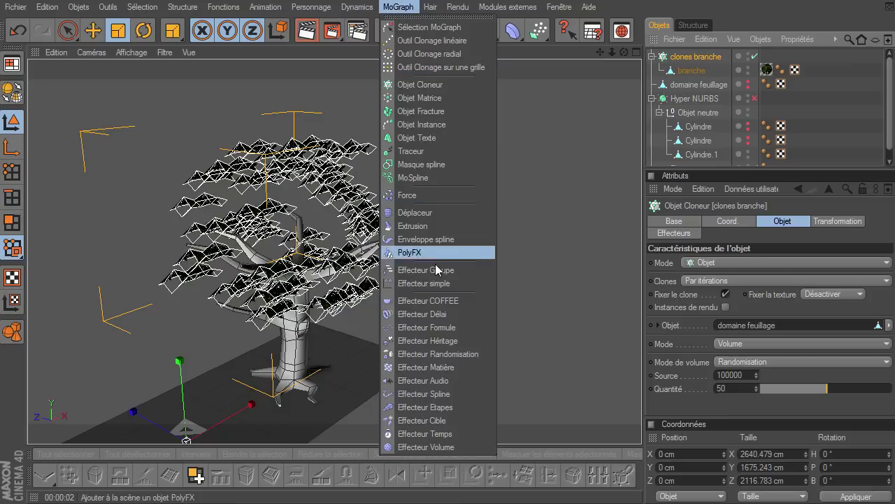
{"action": "left_click", "coordinate": [429, 354]}
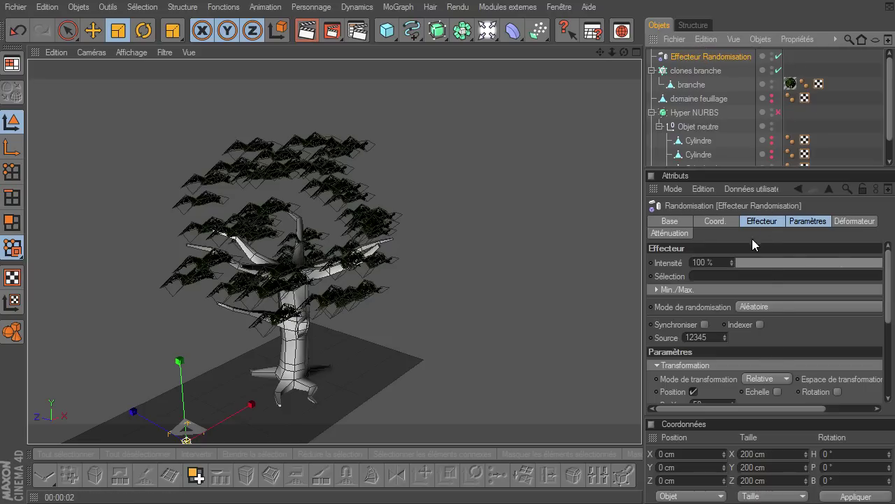
{"action": "left_click", "coordinate": [798, 220]}
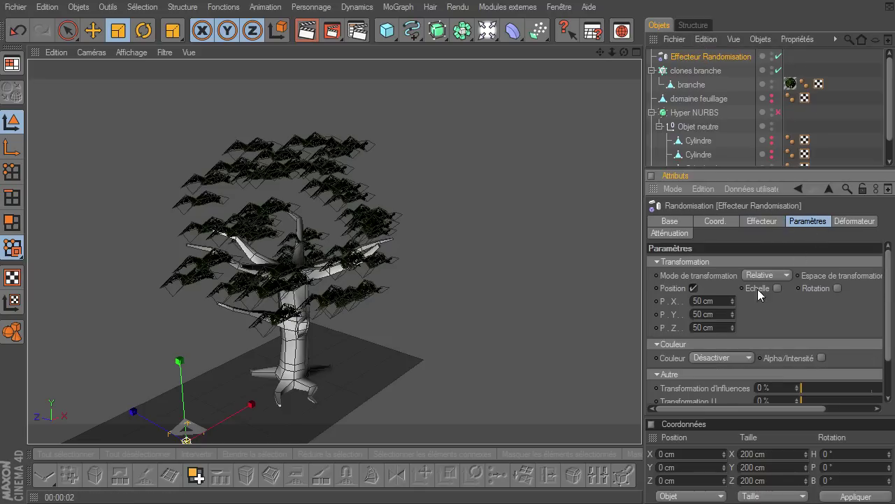
{"action": "left_click", "coordinate": [711, 313]}
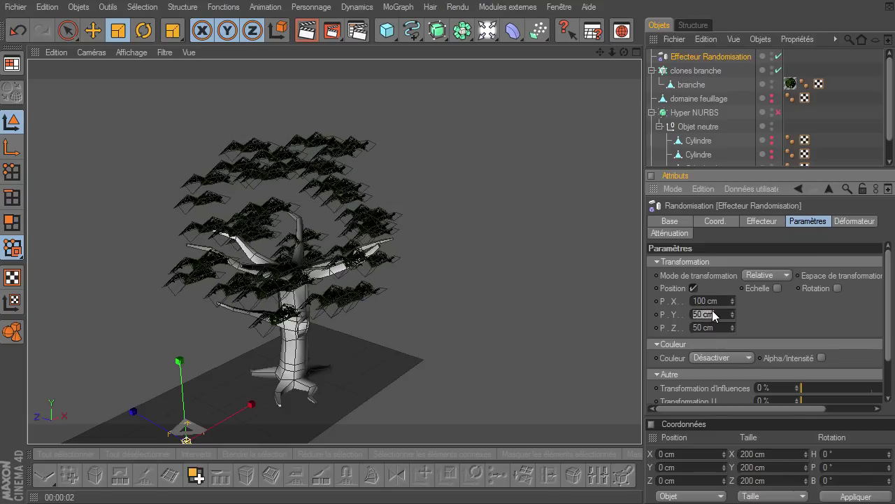
{"action": "type", "text": "100"}
{"action": "left_click", "coordinate": [723, 327]}
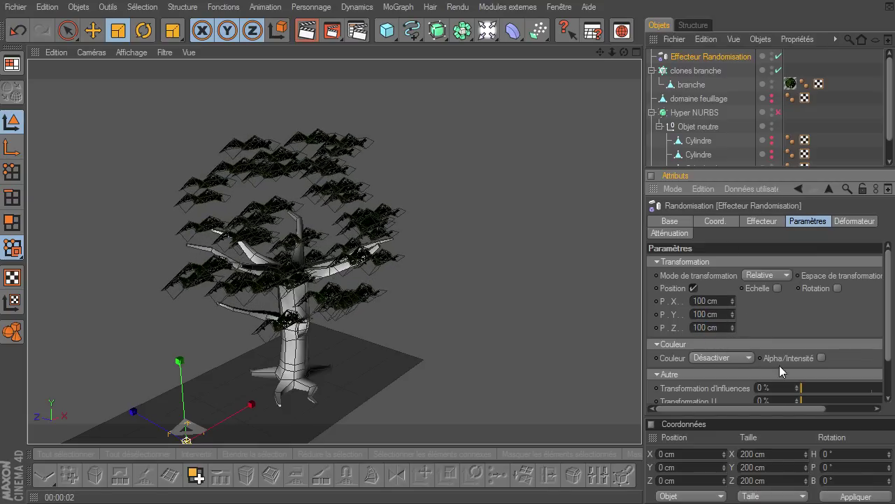
{"action": "left_click", "coordinate": [778, 287]}
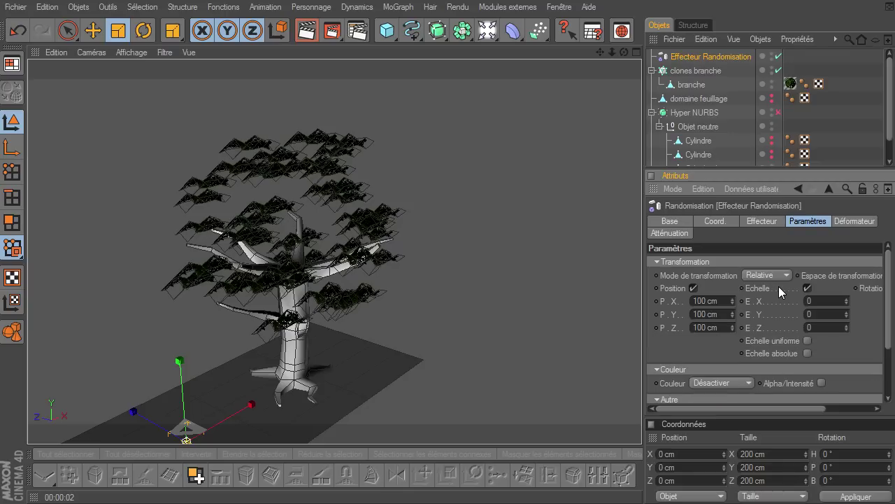
{"action": "left_click", "coordinate": [808, 340]}
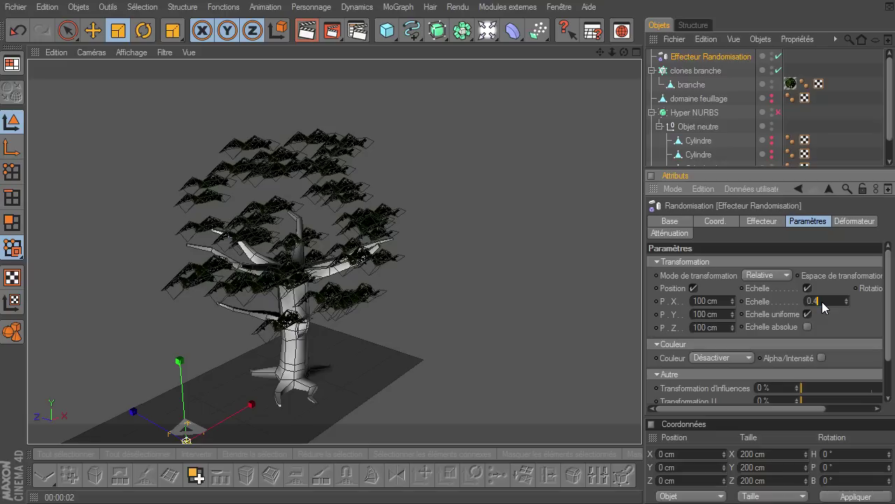
{"action": "key", "text": "Return"}
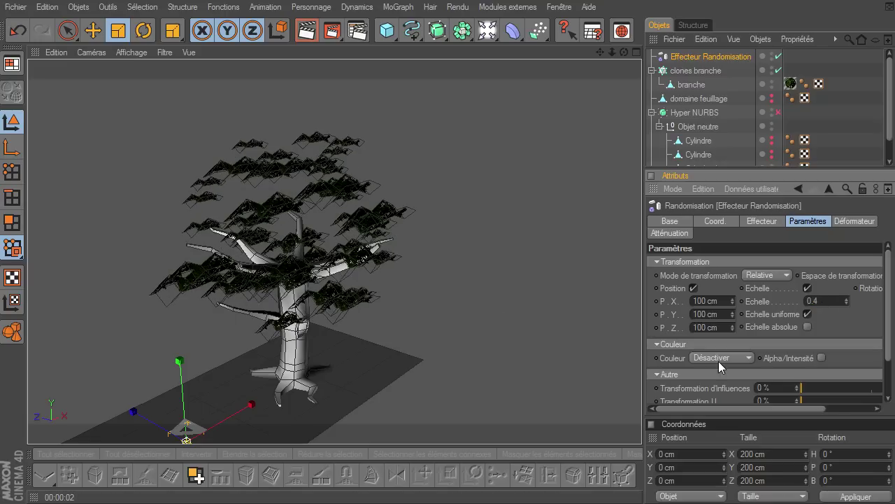
{"action": "left_click_drag", "start_coordinate": [718, 410], "coordinate": [806, 406]}
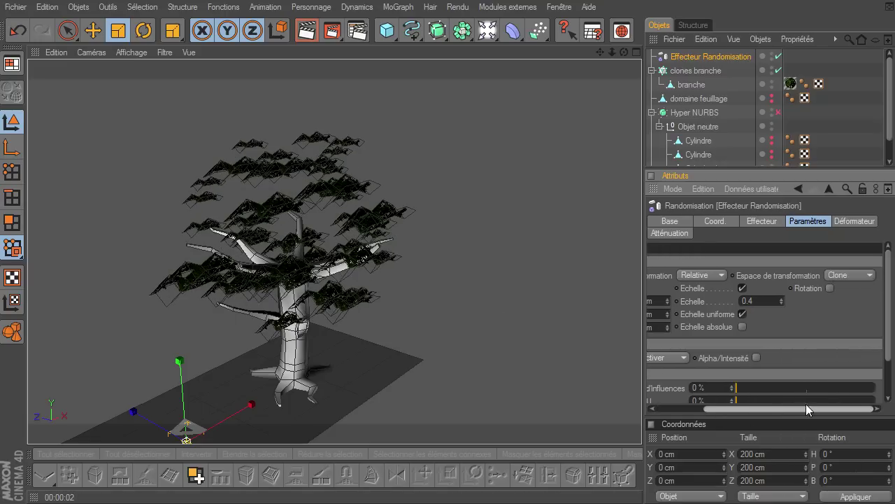
Enable random rotation on the effector with 80° on H, P and B
{"action": "left_click", "coordinate": [830, 288]}
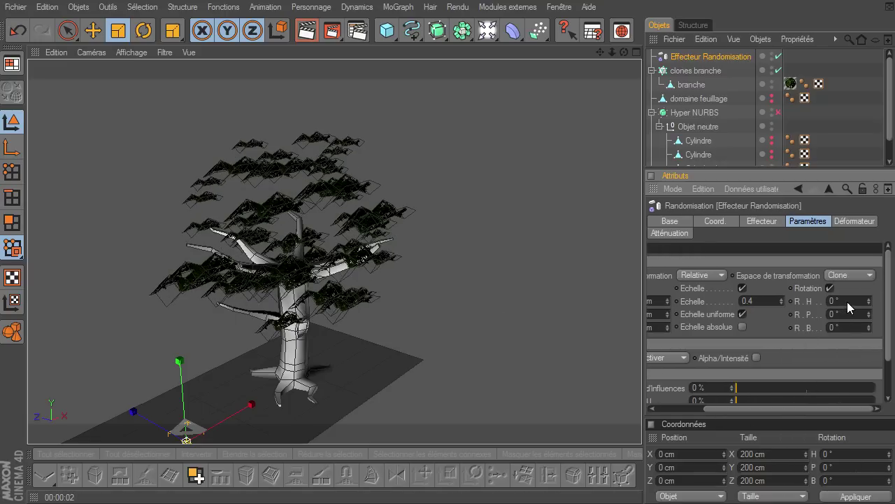
{"action": "left_click", "coordinate": [845, 314]}
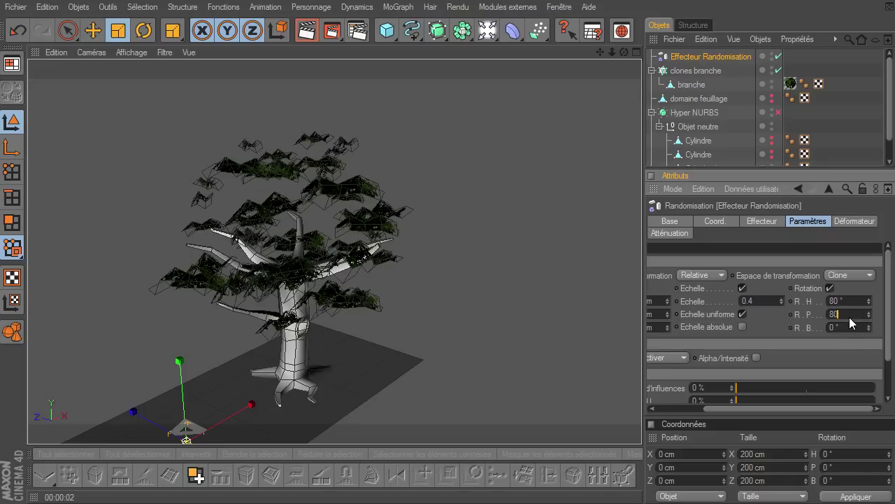
{"action": "left_click", "coordinate": [850, 326]}
{"action": "key", "text": "Return"}
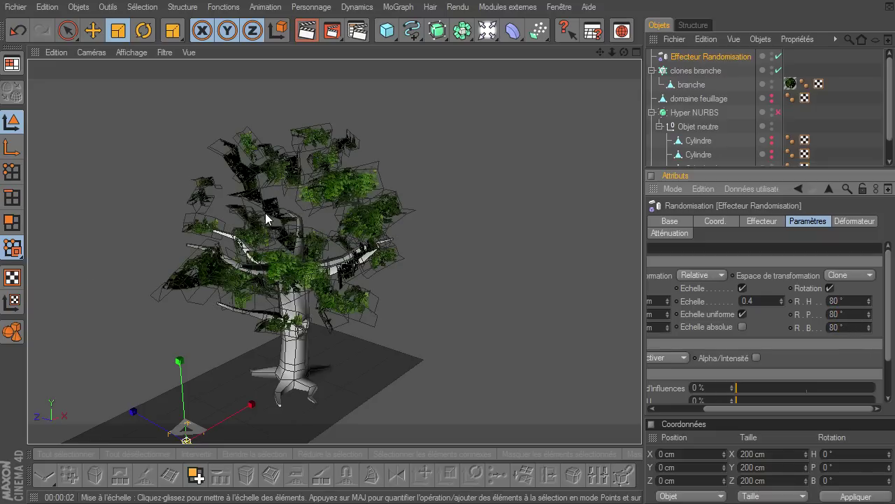
{"action": "mouse_move", "coordinate": [623, 52]}
{"action": "left_mouse_down"}
{"action": "mouse_move", "coordinate": [657, 351]}
{"action": "mouse_move", "coordinate": [641, 344]}
{"action": "left_mouse_up"}
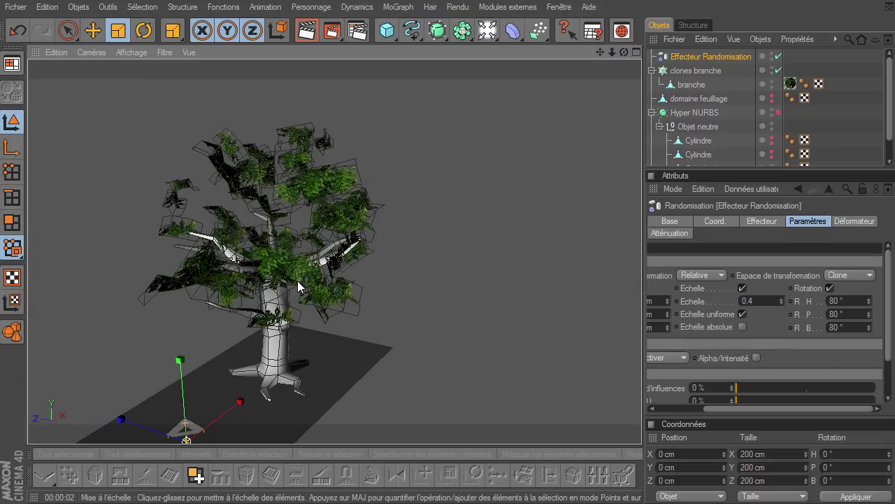
Set the 'clones branche' Quantité to 500 for a dense crown
{"action": "left_click", "coordinate": [696, 71]}
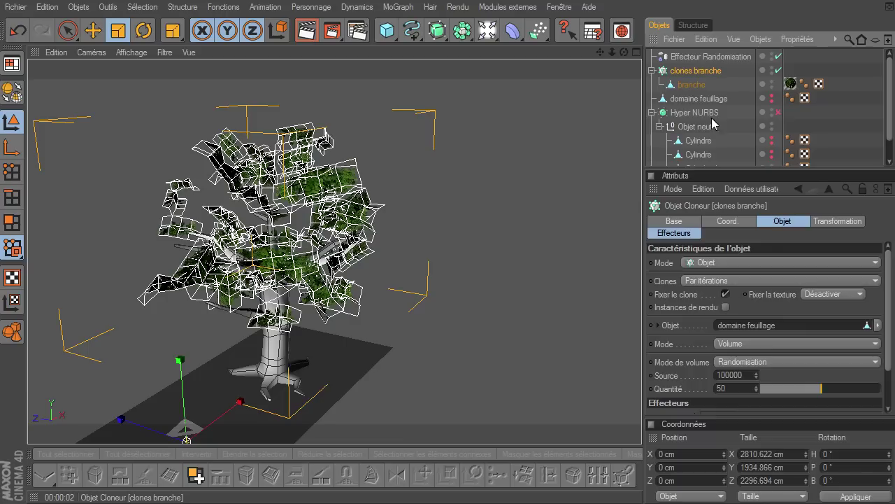
{"action": "double_click", "coordinate": [727, 388]}
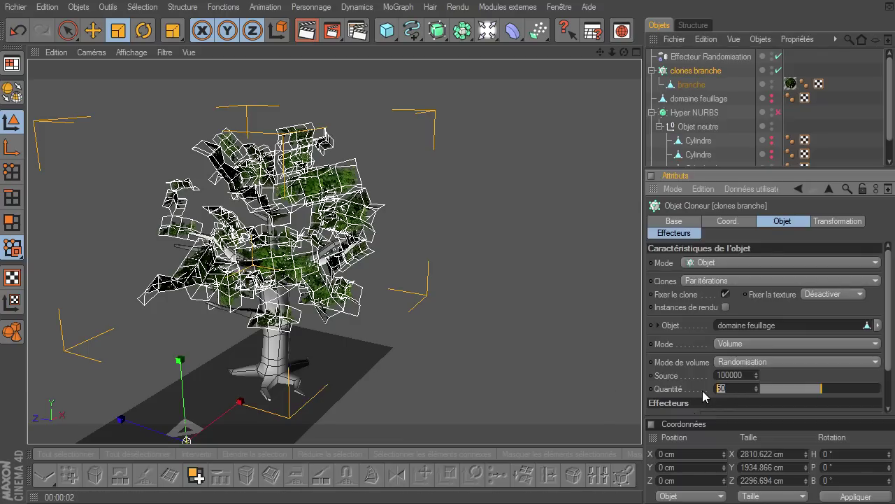
{"action": "key", "text": "Return"}
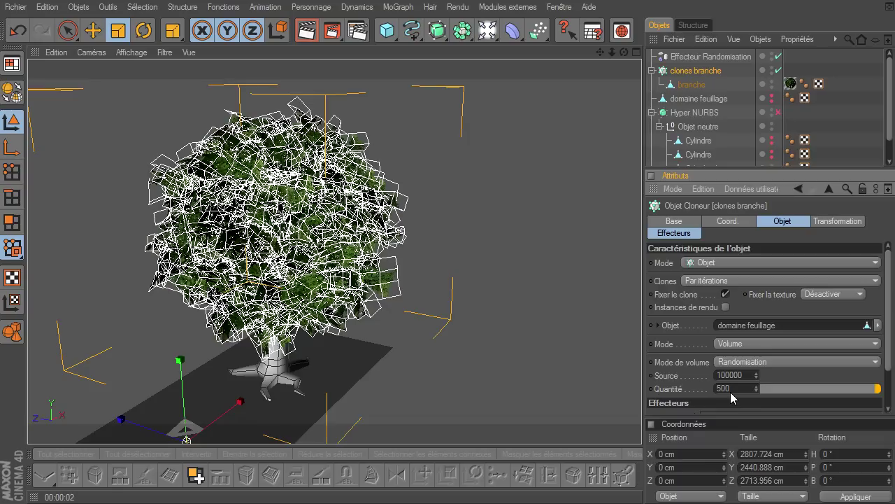
{"action": "left_click_drag", "start_coordinate": [619, 53], "coordinate": [571, 147]}
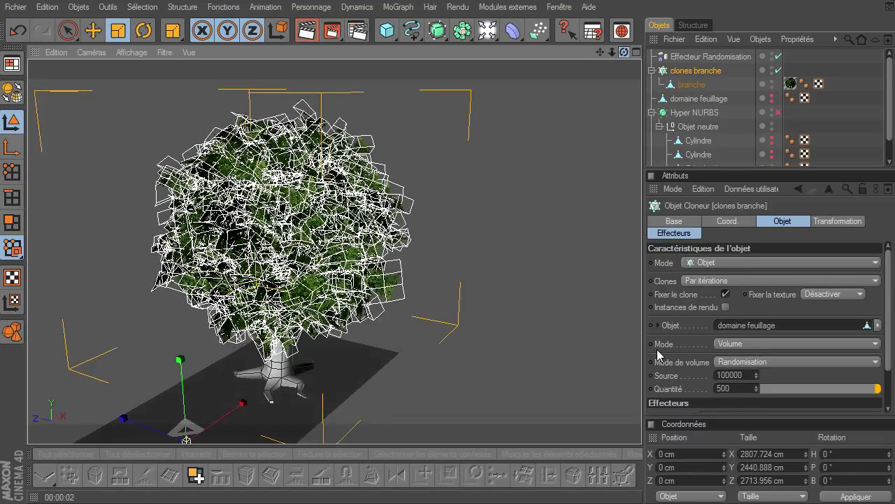
{"action": "left_click", "coordinate": [571, 147]}
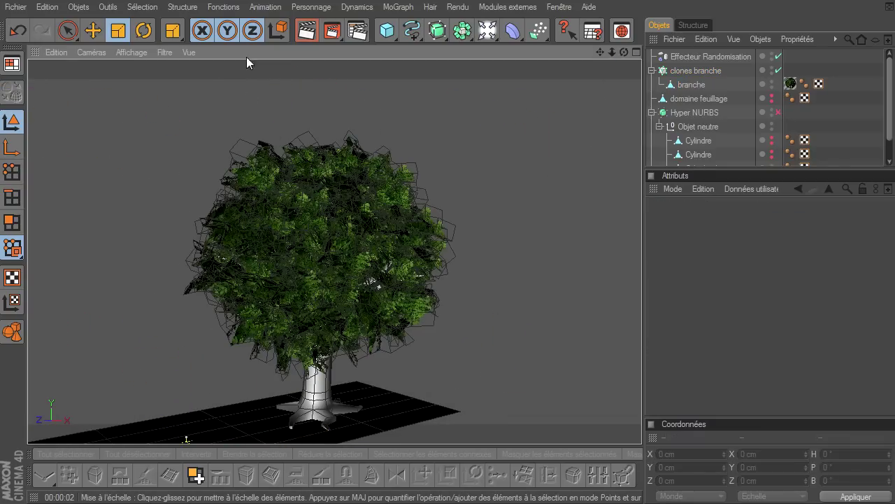
Preview-render the tree, re-enable the trunk's Hyper NURBS smoothing, and render again
{"action": "left_click", "coordinate": [306, 30]}
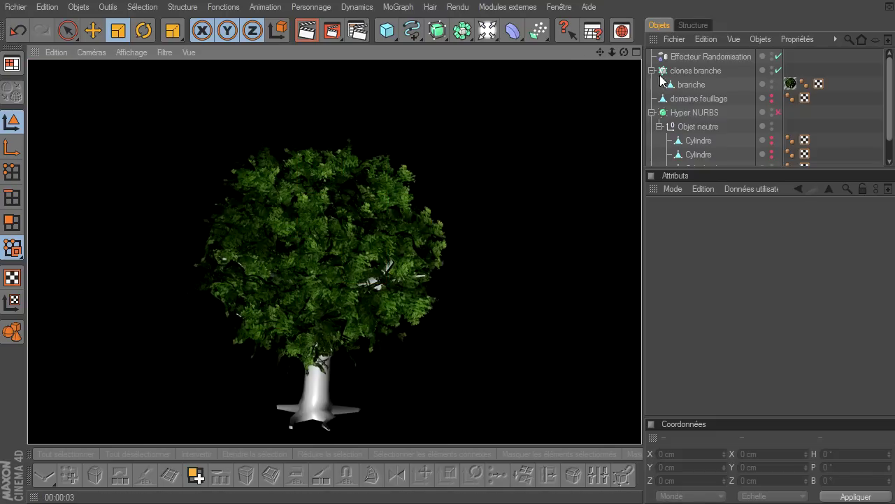
{"action": "left_click", "coordinate": [776, 112]}
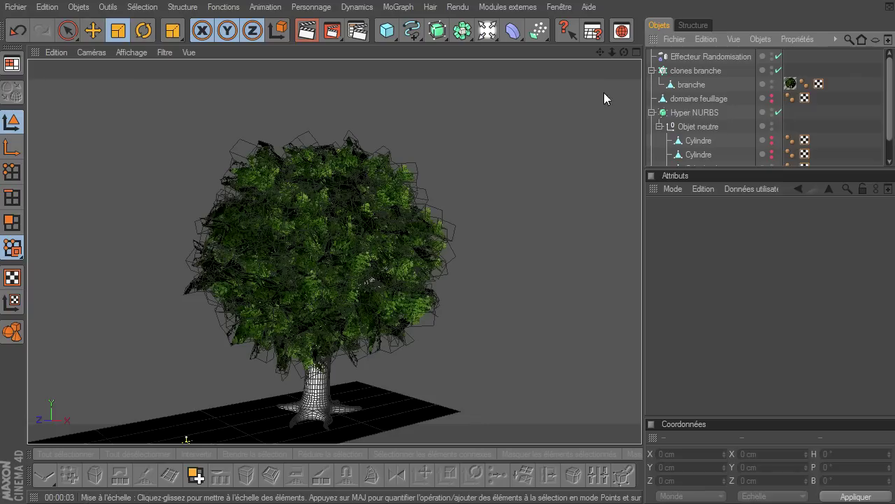
{"action": "mouse_move", "coordinate": [616, 53]}
{"action": "left_mouse_down"}
{"action": "mouse_move", "coordinate": [618, 355]}
{"action": "mouse_move", "coordinate": [617, 50]}
{"action": "mouse_move", "coordinate": [640, 346]}
{"action": "left_mouse_up"}
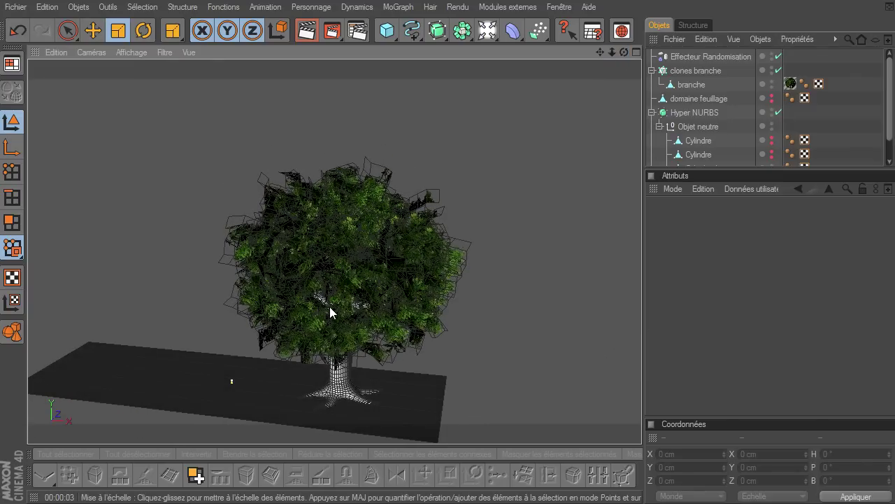
{"action": "left_click", "coordinate": [308, 31]}
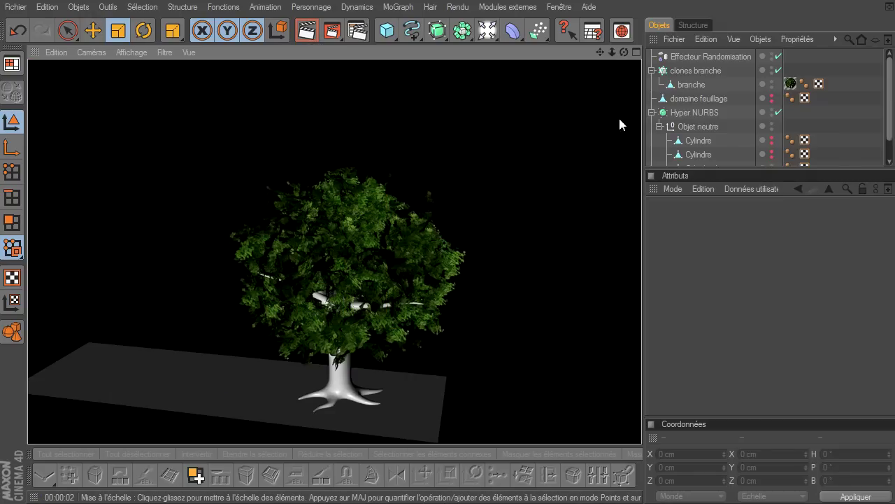
Enable Instances de rendu on the 'clones branche' cloner
{"action": "left_click_drag", "start_coordinate": [601, 54], "coordinate": [641, 346]}
{"action": "left_click_drag", "start_coordinate": [612, 52], "coordinate": [641, 346]}
{"action": "mouse_move", "coordinate": [623, 49]}
{"action": "left_mouse_down"}
{"action": "mouse_move", "coordinate": [631, 343]}
{"action": "mouse_move", "coordinate": [654, 346]}
{"action": "mouse_move", "coordinate": [565, 107]}
{"action": "left_mouse_up"}
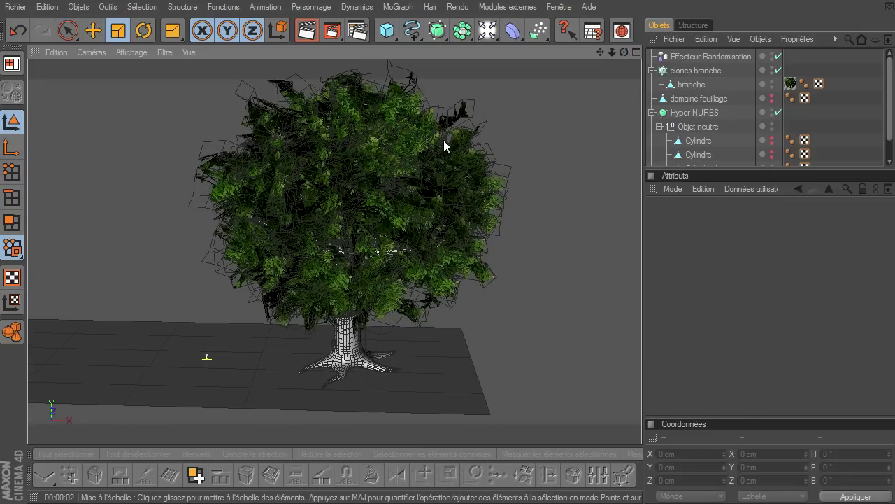
{"action": "left_click", "coordinate": [700, 72]}
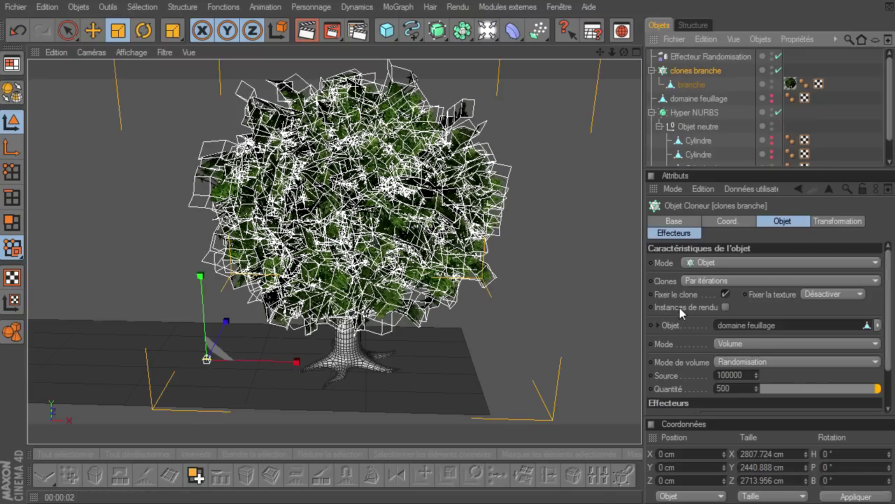
{"action": "left_click", "coordinate": [725, 307]}
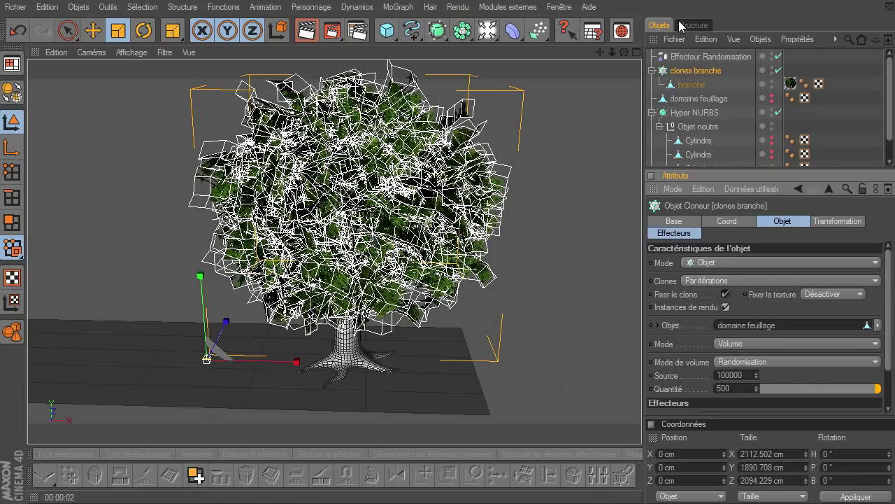
Set the clone Quantité to 400, then 200, and render a preview
{"action": "left_click_drag", "start_coordinate": [622, 51], "coordinate": [612, 128]}
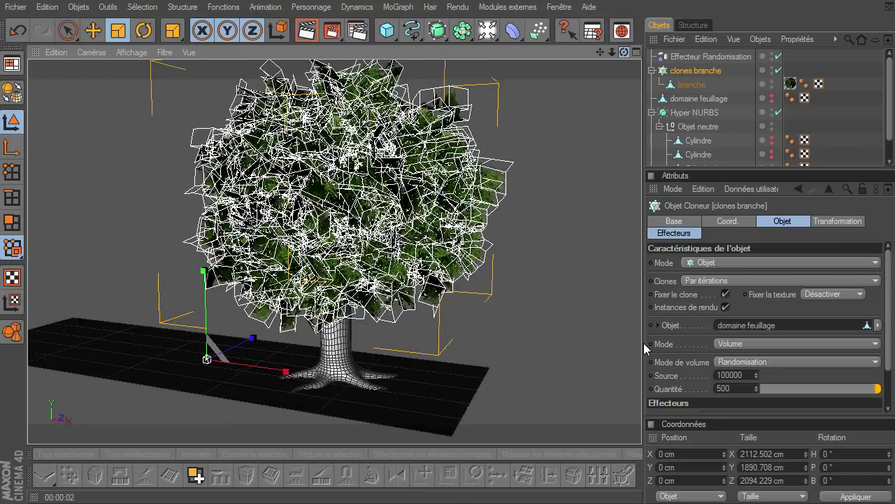
{"action": "left_click", "coordinate": [744, 390]}
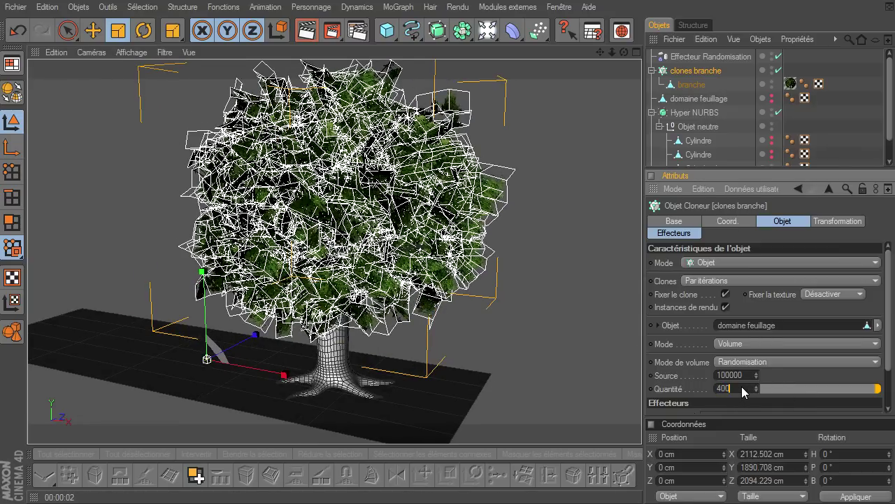
{"action": "key", "text": "Return"}
{"action": "left_click", "coordinate": [748, 392]}
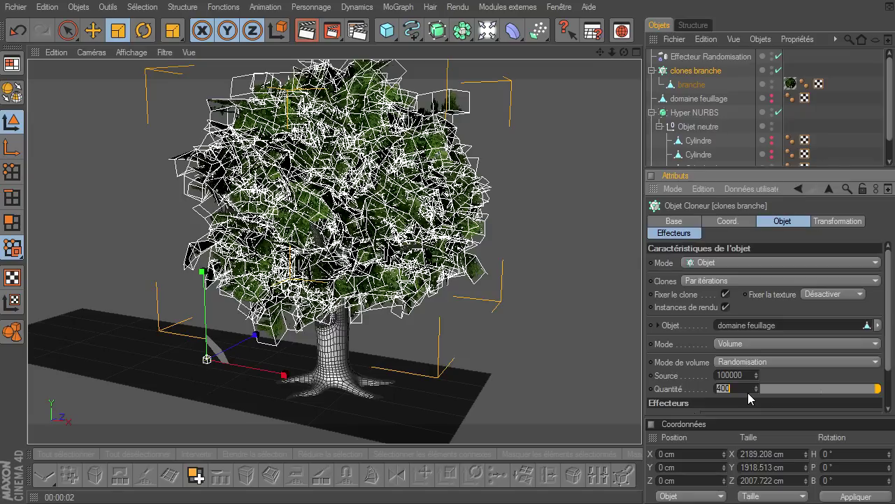
{"action": "type", "text": "2"}
{"action": "key", "text": "Return"}
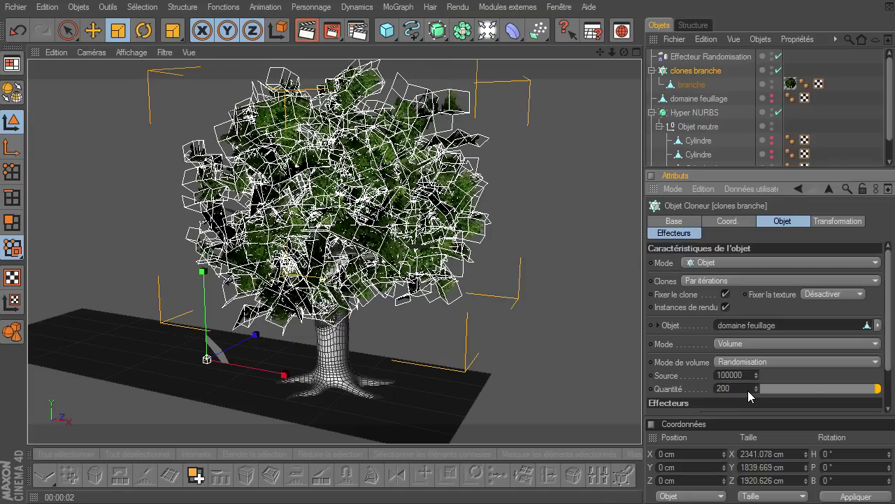
{"action": "left_click", "coordinate": [306, 30]}
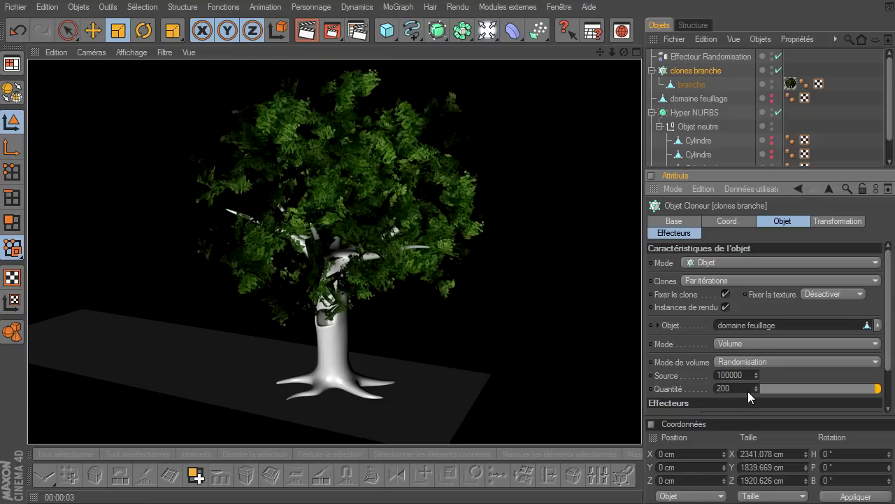
Restore Quantité to 400 and preview-render the crown, then orbit to inspect it
{"action": "double_click", "coordinate": [748, 391]}
{"action": "type", "text": "4"}
{"action": "key", "text": "Return"}
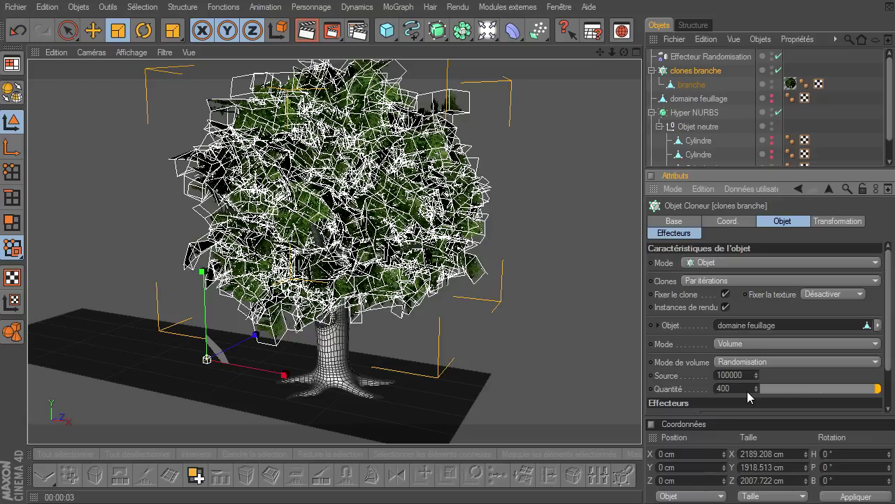
{"action": "left_click", "coordinate": [321, 58]}
{"action": "left_click", "coordinate": [306, 30]}
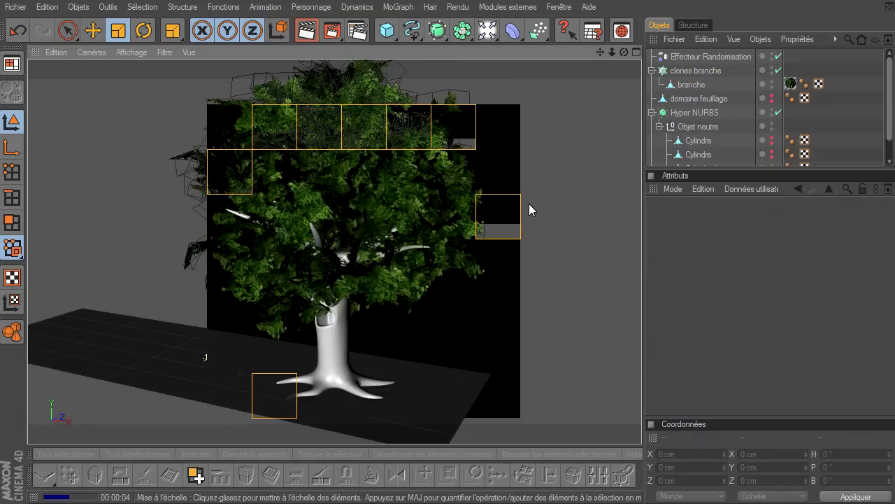
{"action": "mouse_move", "coordinate": [621, 53]}
{"action": "left_mouse_down"}
{"action": "mouse_move", "coordinate": [646, 359]}
{"action": "mouse_move", "coordinate": [623, 58]}
{"action": "mouse_move", "coordinate": [643, 349]}
{"action": "mouse_move", "coordinate": [516, 211]}
{"action": "left_mouse_up"}
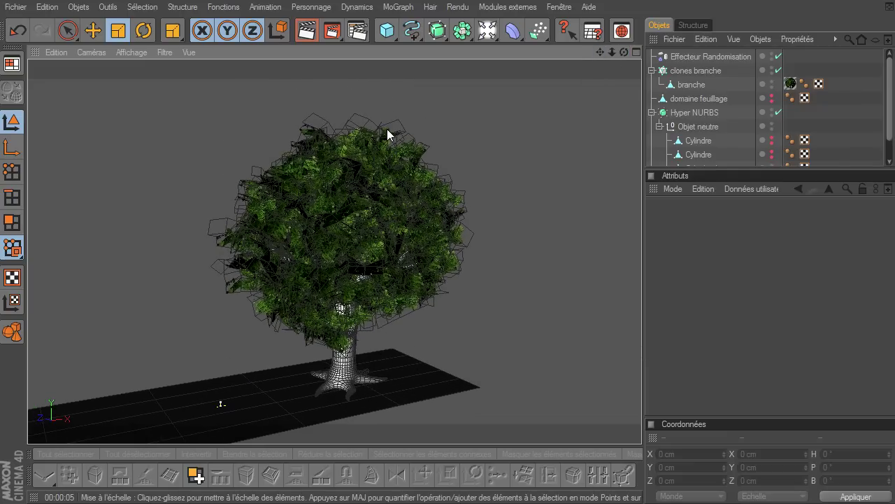
{"action": "mouse_move", "coordinate": [642, 347]}
{"action": "left_mouse_down"}
{"action": "mouse_move", "coordinate": [655, 346]}
{"action": "mouse_move", "coordinate": [633, 353]}
{"action": "mouse_move", "coordinate": [630, 328]}
{"action": "mouse_move", "coordinate": [642, 346]}
{"action": "left_mouse_up"}
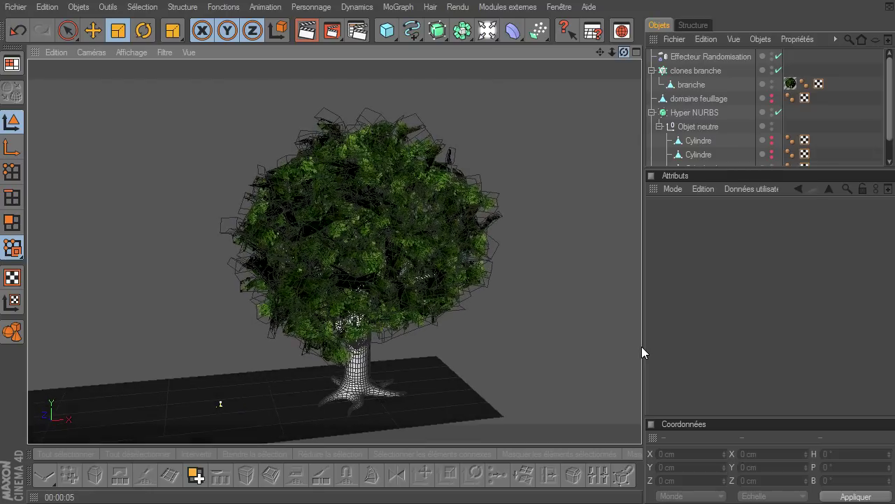
Make 'domaine feuillage' visible in editor and render, and switch to polygon mode
{"action": "left_click", "coordinate": [688, 99]}
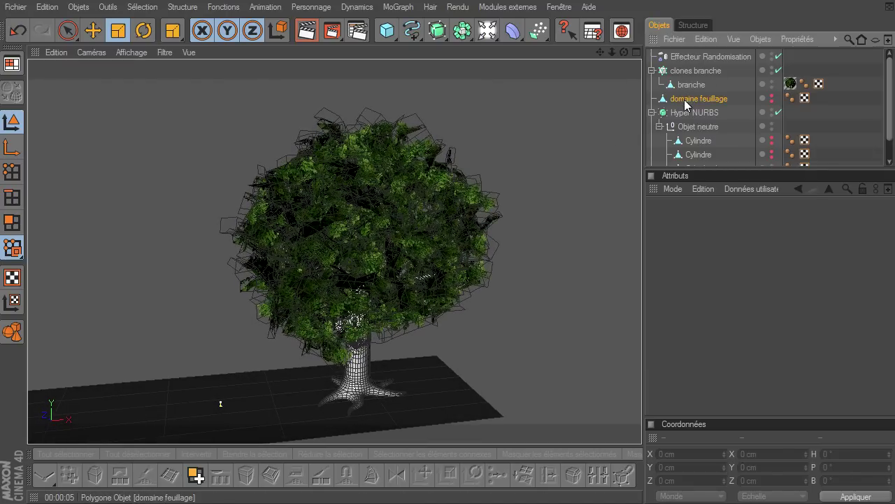
{"action": "left_click", "coordinate": [772, 95]}
{"action": "left_click", "coordinate": [770, 102]}
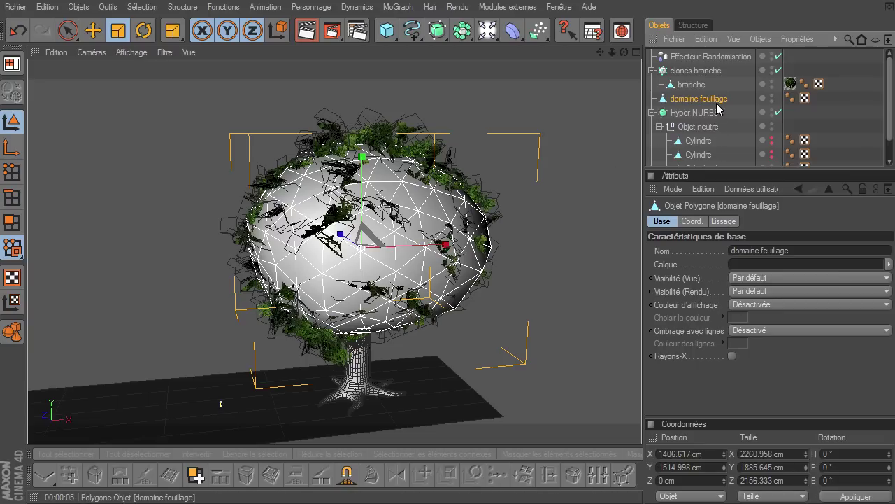
{"action": "left_click", "coordinate": [14, 227]}
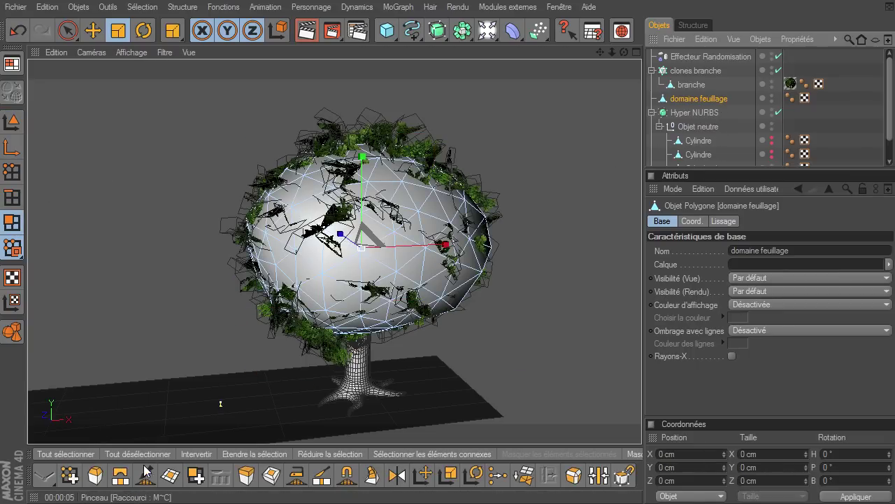
Sculpt the sphere outward with the Brush in Normales mode, then hide it again
{"action": "left_click", "coordinate": [149, 479]}
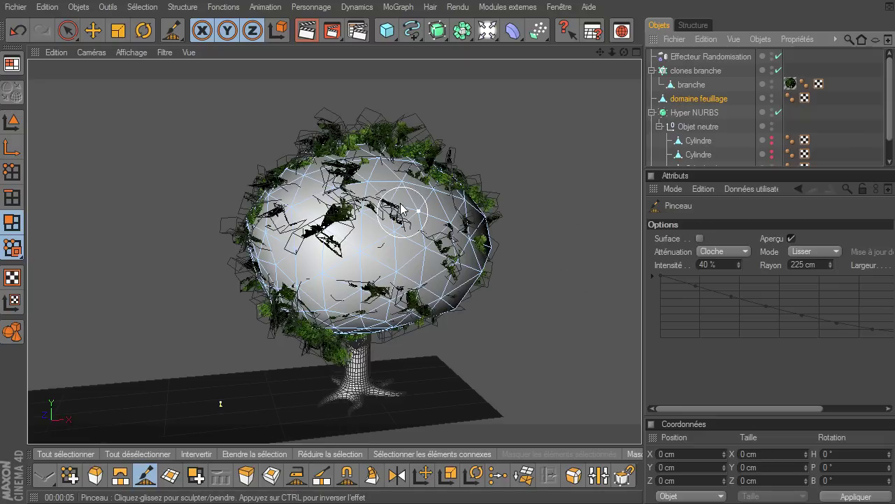
{"action": "left_click_drag", "start_coordinate": [476, 194], "coordinate": [490, 249]}
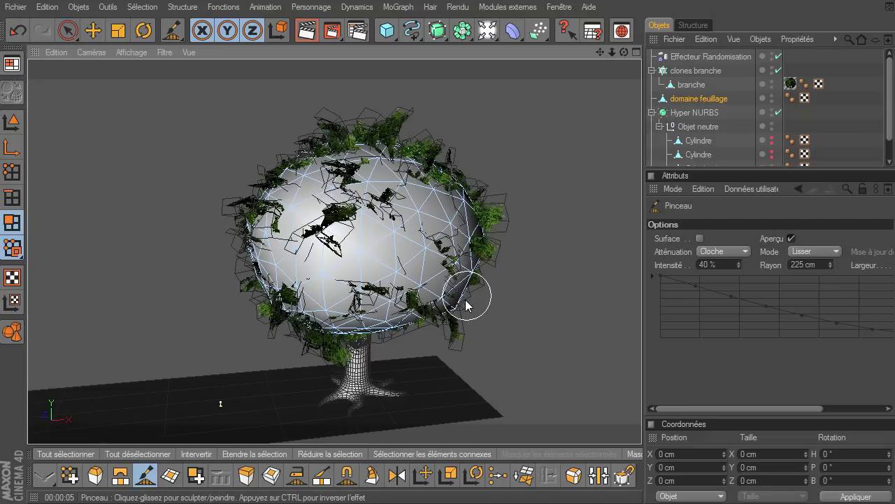
{"action": "left_click", "coordinate": [827, 252]}
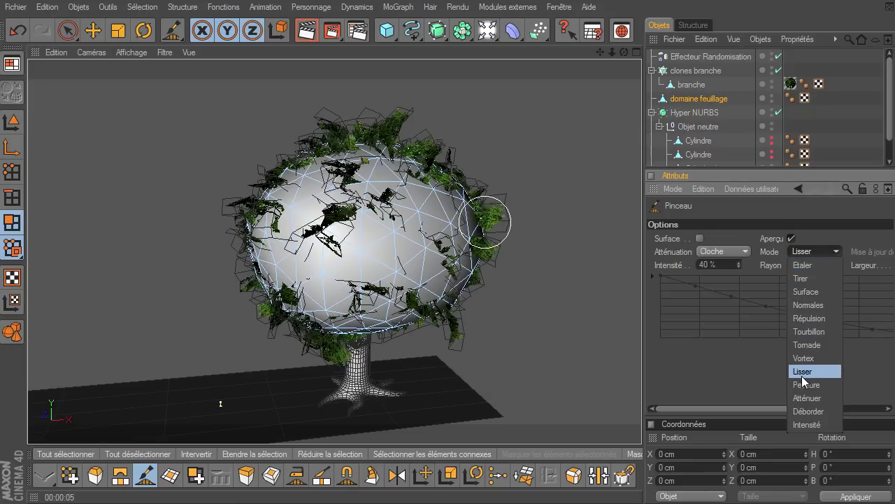
{"action": "left_click", "coordinate": [808, 305]}
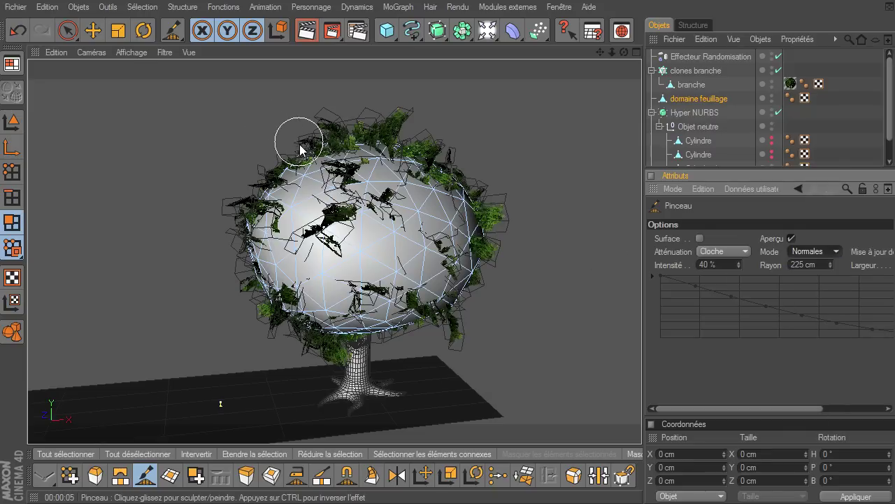
{"action": "left_click_drag", "start_coordinate": [300, 149], "coordinate": [396, 228]}
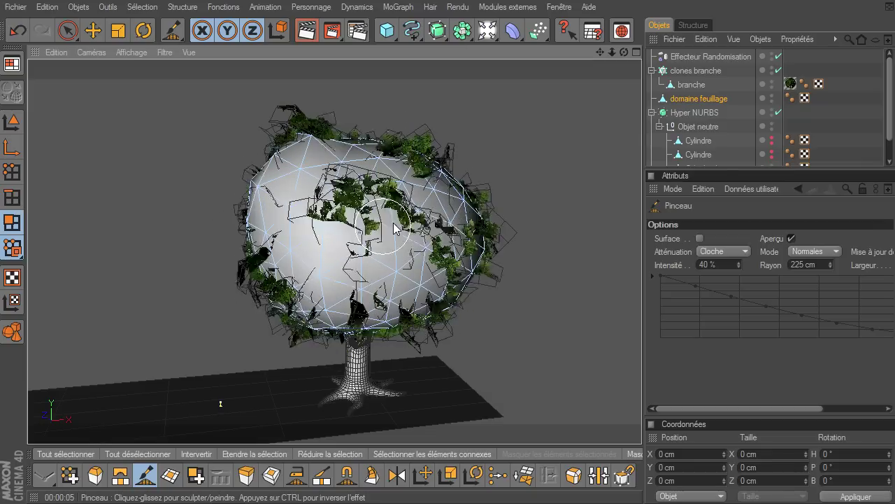
{"action": "left_click", "coordinate": [771, 98]}
{"action": "left_click", "coordinate": [772, 98]}
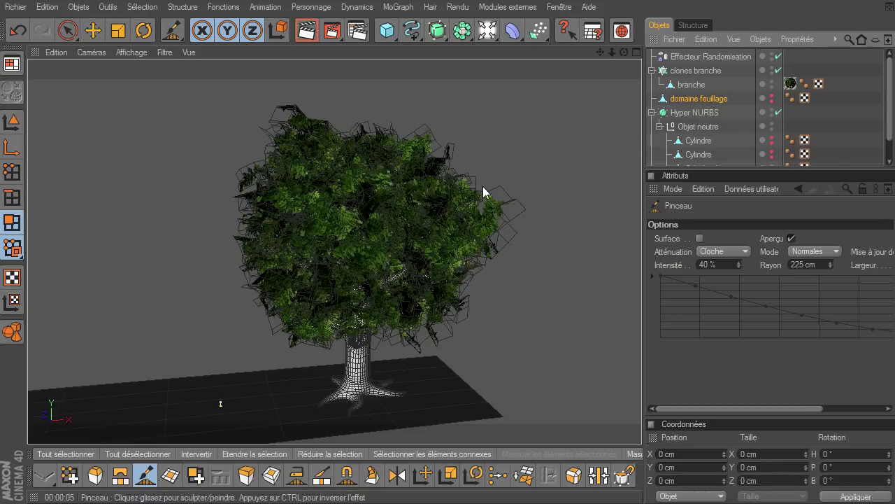
{"action": "mouse_move", "coordinate": [623, 52]}
{"action": "left_mouse_down"}
{"action": "mouse_move", "coordinate": [610, 356]}
{"action": "mouse_move", "coordinate": [393, 53]}
{"action": "left_mouse_up"}
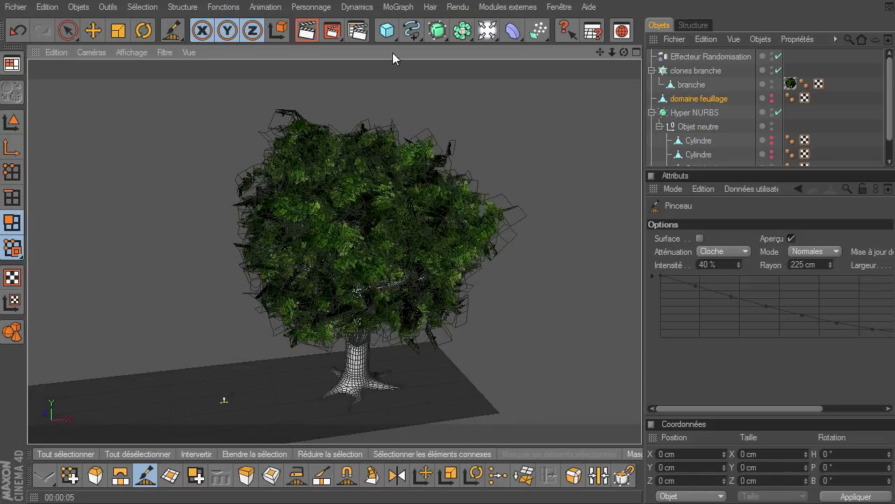
{"action": "left_click", "coordinate": [67, 30]}
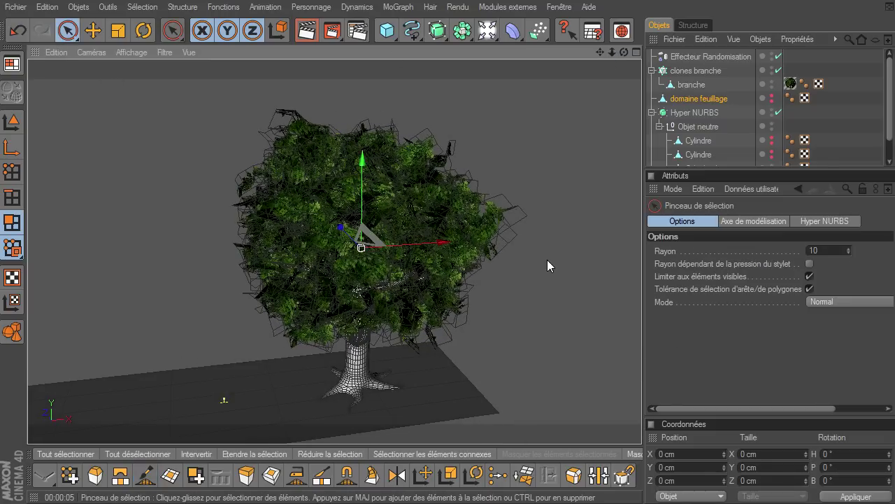
{"action": "left_click_drag", "start_coordinate": [624, 52], "coordinate": [546, 209]}
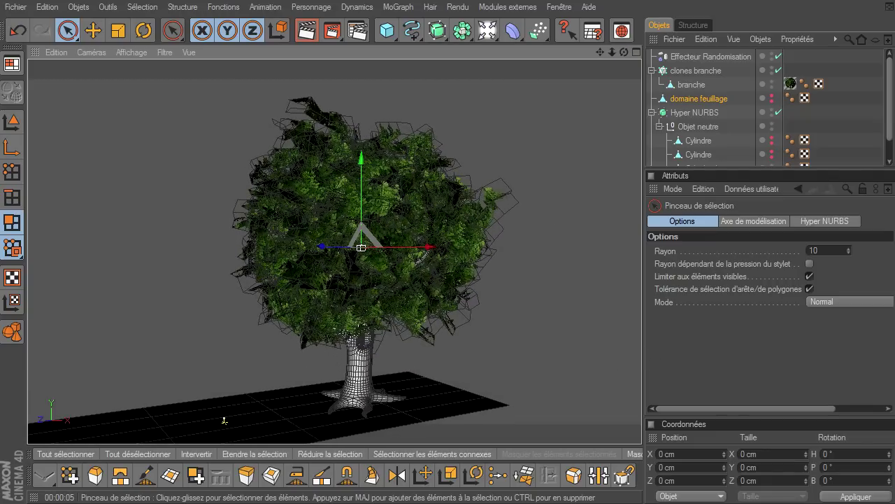
{"action": "left_click", "coordinate": [12, 121]}
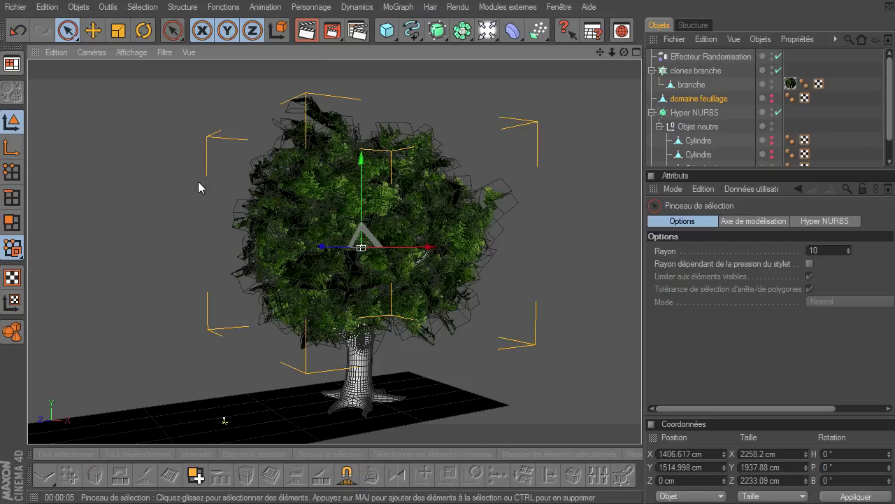
{"action": "left_click", "coordinate": [612, 274]}
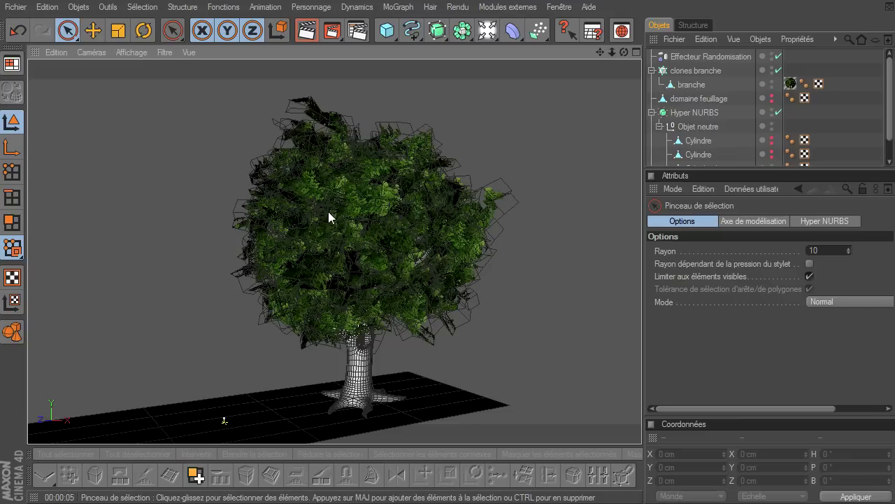
{"action": "left_click", "coordinate": [705, 100]}
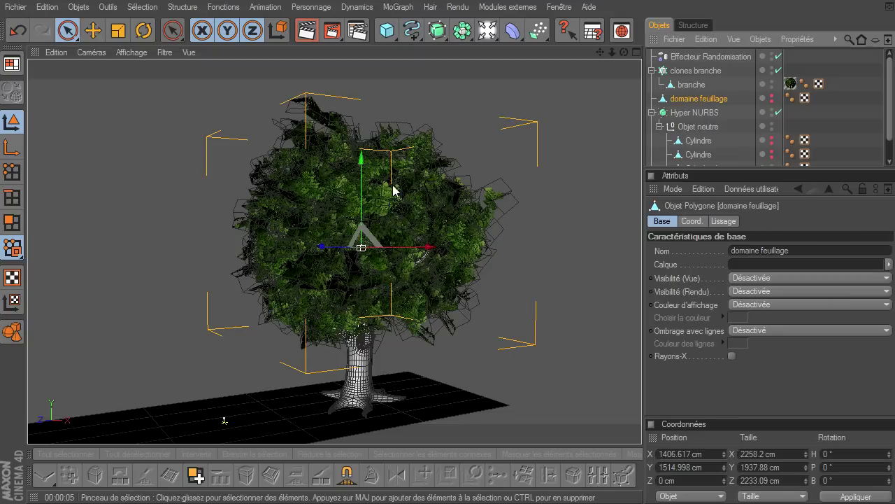
{"action": "left_click", "coordinate": [611, 100]}
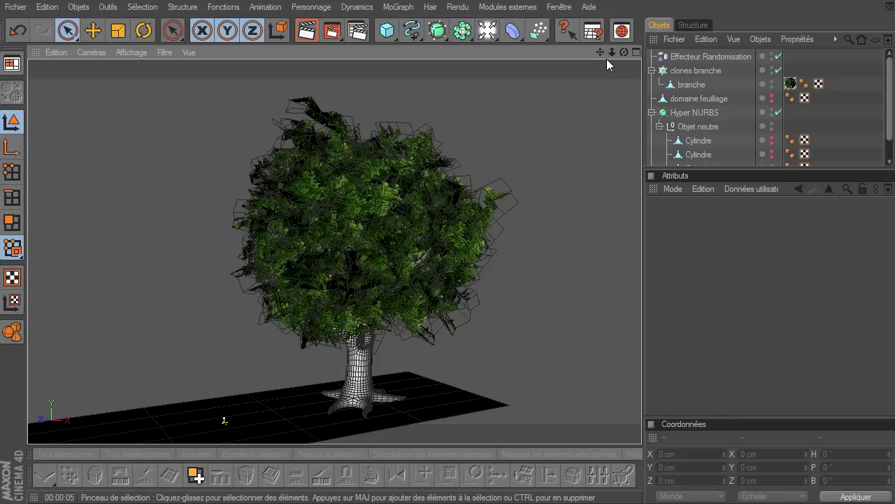
{"action": "mouse_move", "coordinate": [612, 50]}
{"action": "left_mouse_down"}
{"action": "mouse_move", "coordinate": [653, 342]}
{"action": "mouse_move", "coordinate": [641, 346]}
{"action": "left_mouse_up"}
{"action": "left_click_drag", "start_coordinate": [597, 49], "coordinate": [638, 342]}
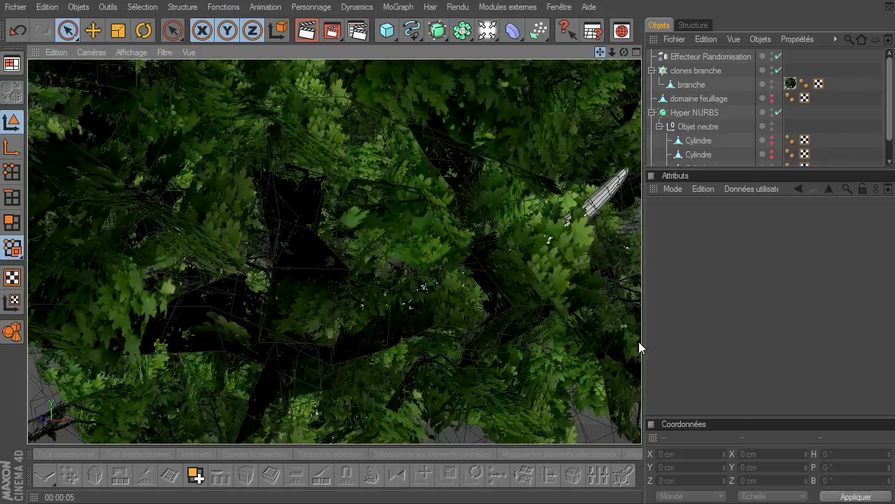
{"action": "left_click", "coordinate": [307, 31]}
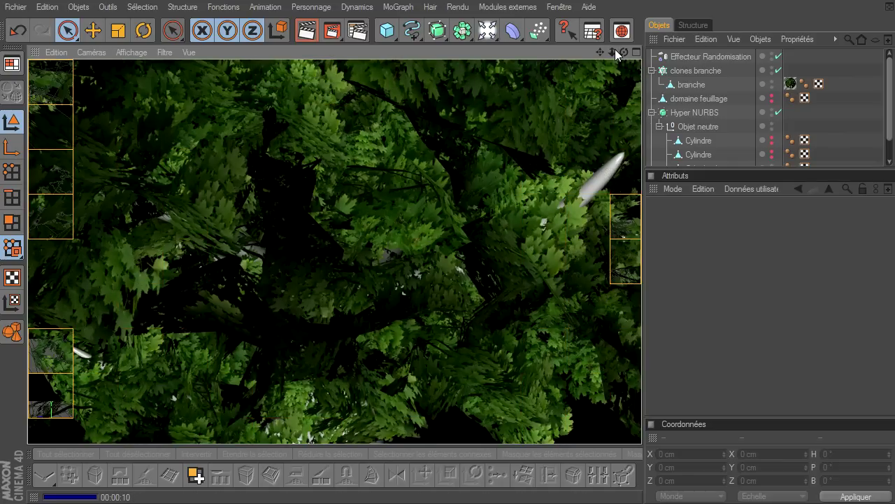
{"action": "left_click_drag", "start_coordinate": [615, 51], "coordinate": [641, 347]}
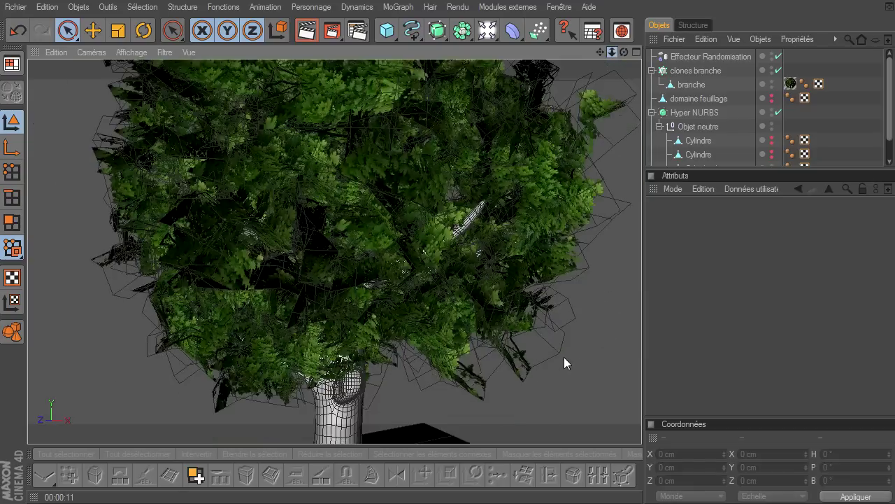
{"action": "left_click", "coordinate": [306, 31]}
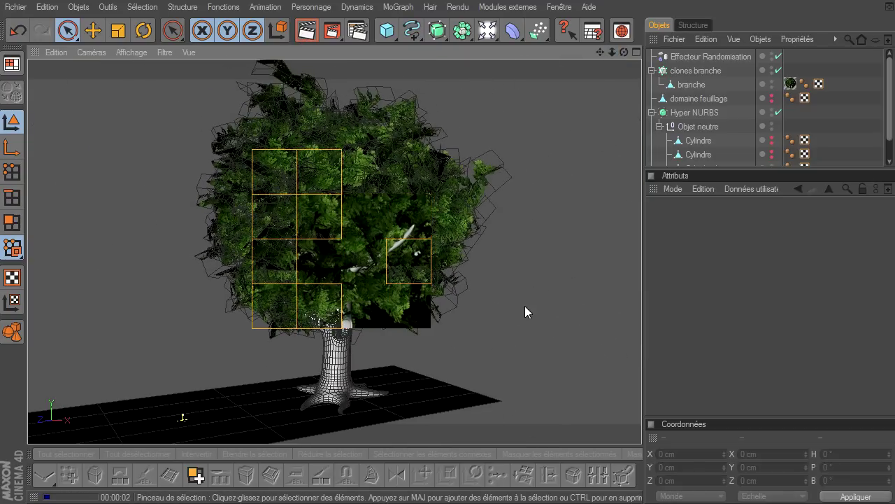
Scale the 'branche' object up to about 522 × 171 × 281 cm
{"action": "left_click", "coordinate": [692, 85]}
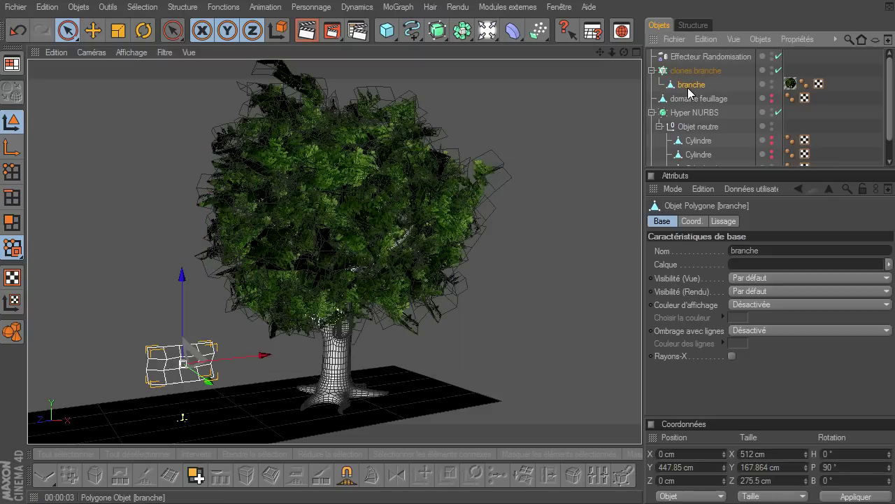
{"action": "left_click", "coordinate": [118, 31]}
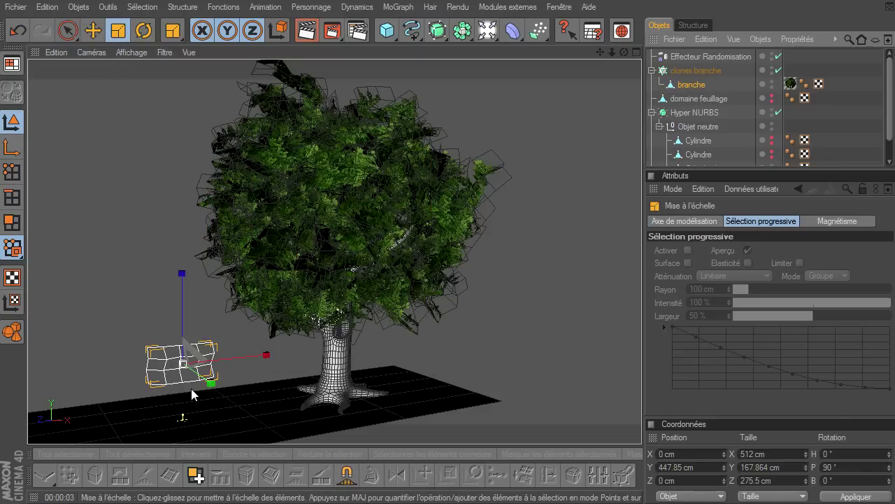
{"action": "left_click_drag", "start_coordinate": [191, 388], "coordinate": [186, 360]}
{"action": "mouse_move", "coordinate": [638, 346]}
{"action": "left_mouse_down"}
{"action": "mouse_move", "coordinate": [646, 344]}
{"action": "mouse_move", "coordinate": [596, 352]}
{"action": "mouse_move", "coordinate": [656, 346]}
{"action": "mouse_move", "coordinate": [35, 372]}
{"action": "left_mouse_up"}
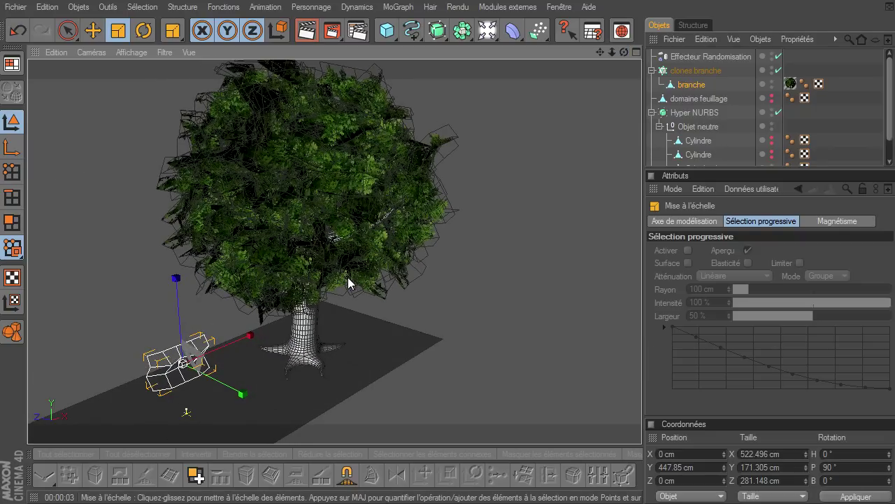
{"action": "left_click", "coordinate": [701, 98]}
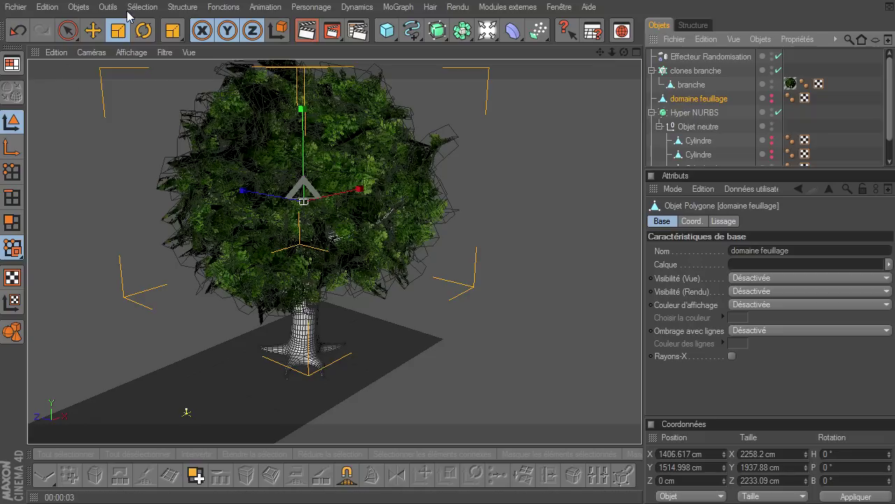
Raise domaine feuillage above the trunk, turn it to heading -62.333°, and render a preview
{"action": "key", "text": "e"}
{"action": "left_click_drag", "start_coordinate": [303, 140], "coordinate": [641, 346]}
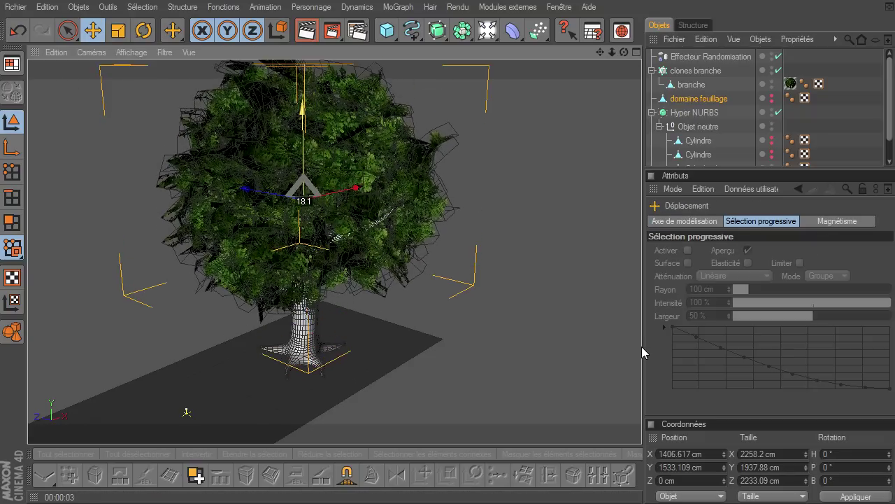
{"action": "left_click", "coordinate": [146, 32]}
{"action": "left_click_drag", "start_coordinate": [297, 216], "coordinate": [450, 182]}
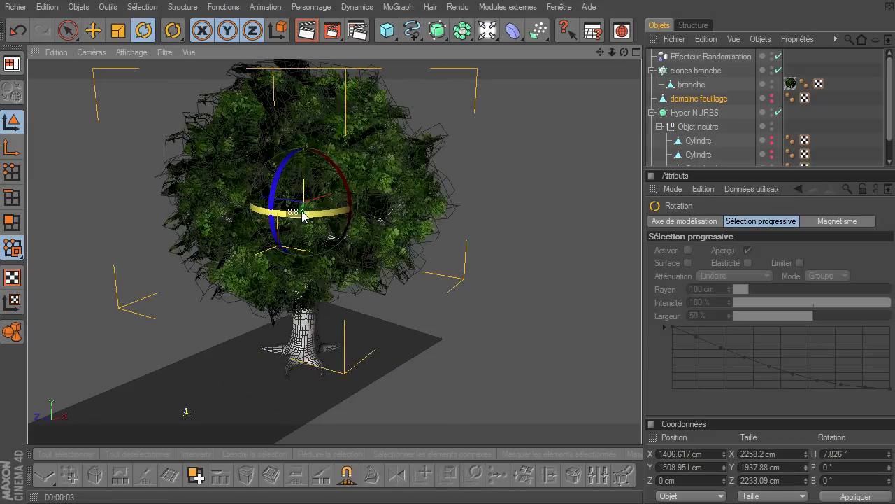
{"action": "mouse_move", "coordinate": [450, 182]}
{"action": "left_mouse_down", "text": "alt"}
{"action": "mouse_move", "coordinate": [320, 231]}
{"action": "mouse_move", "coordinate": [277, 205]}
{"action": "left_mouse_up", "text": "alt"}
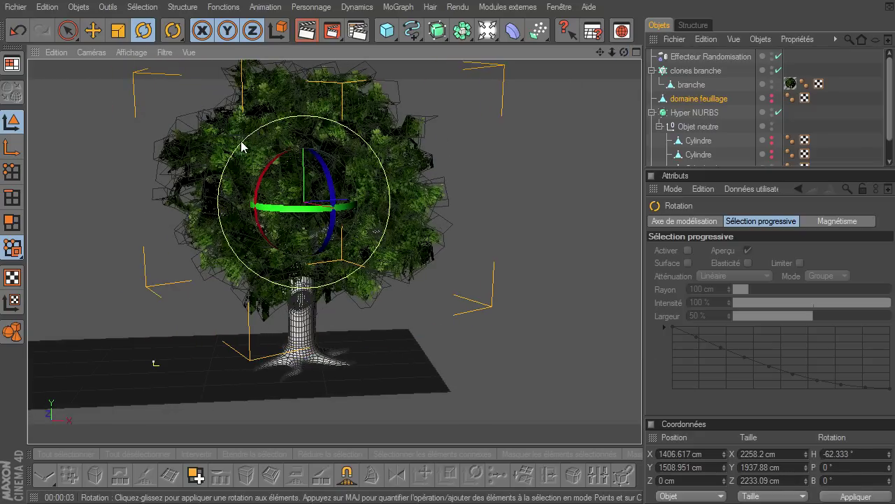
{"action": "left_click", "coordinate": [306, 30]}
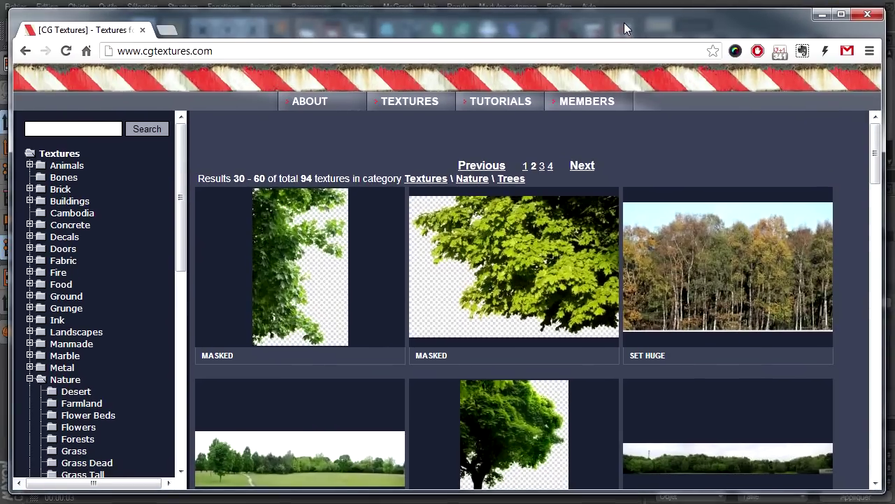
Browse the masked tree photos and return to page 1 of the Trees results
{"action": "scroll", "coordinate": [398, 335], "scroll_direction": "down", "scroll_amount": 2}
{"action": "scroll", "coordinate": [392, 328], "scroll_direction": "up", "scroll_amount": 2}
{"action": "scroll", "coordinate": [382, 328], "scroll_direction": "down", "scroll_amount": 4}
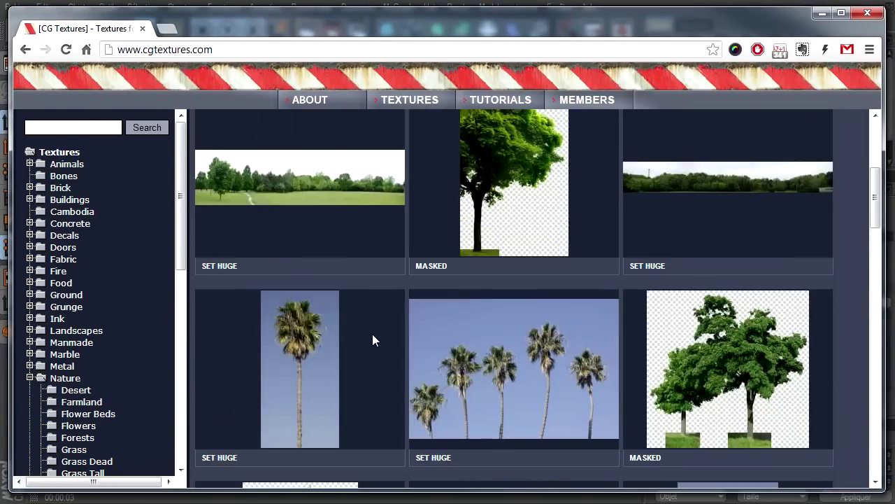
{"action": "scroll", "coordinate": [378, 349], "scroll_direction": "down", "scroll_amount": 5}
{"action": "scroll", "coordinate": [380, 360], "scroll_direction": "down", "scroll_amount": 2}
{"action": "scroll", "coordinate": [343, 323], "scroll_direction": "up", "scroll_amount": 5}
{"action": "scroll", "coordinate": [343, 315], "scroll_direction": "up", "scroll_amount": 4}
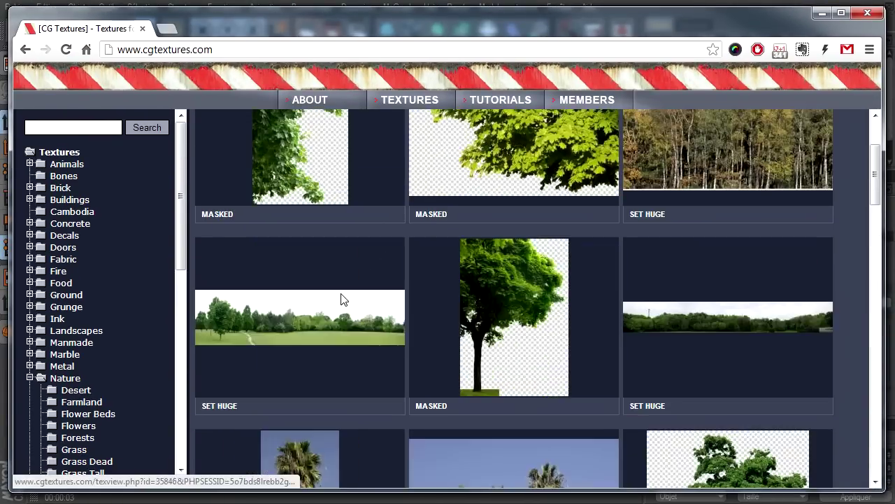
{"action": "scroll", "coordinate": [434, 234], "scroll_direction": "up", "scroll_amount": 3}
{"action": "left_click", "coordinate": [526, 170]}
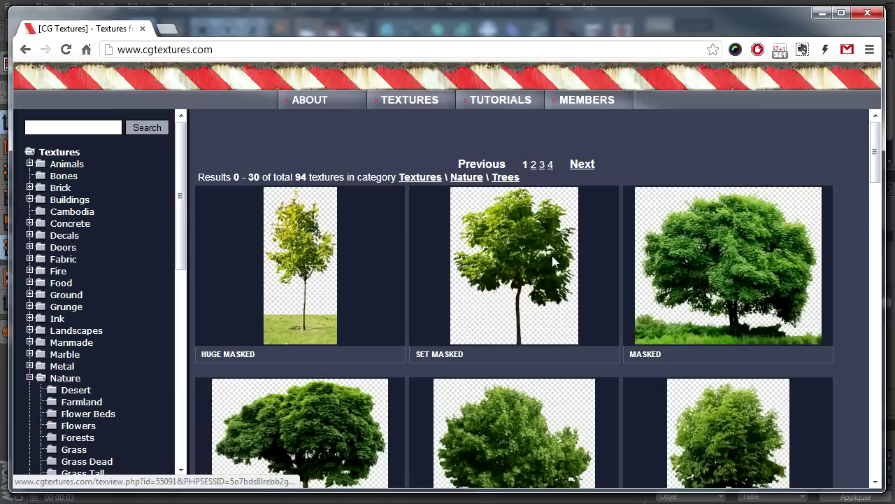
Look over the masked tree textures listed on the first results page
{"action": "scroll", "coordinate": [490, 332], "scroll_direction": "down", "scroll_amount": 5}
{"action": "scroll", "coordinate": [490, 332], "scroll_direction": "down", "scroll_amount": 3}
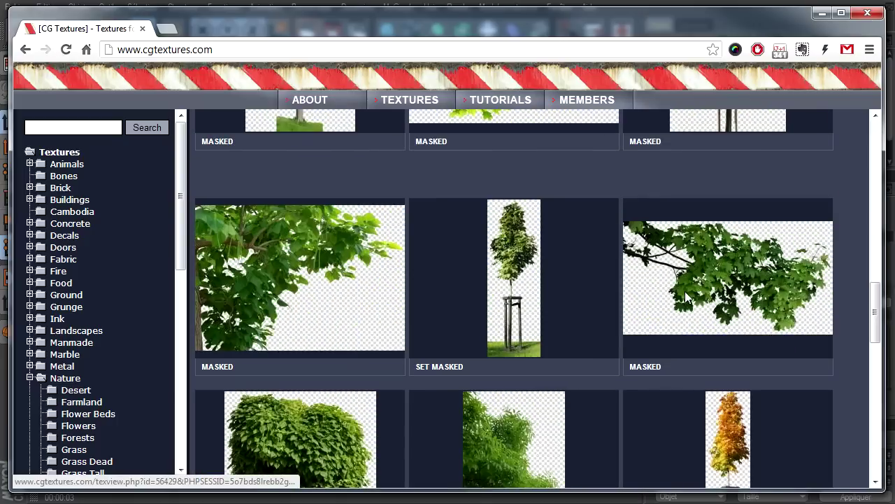
{"action": "scroll", "coordinate": [650, 280], "scroll_direction": "up", "scroll_amount": 3}
{"action": "scroll", "coordinate": [573, 294], "scroll_direction": "up", "scroll_amount": 2}
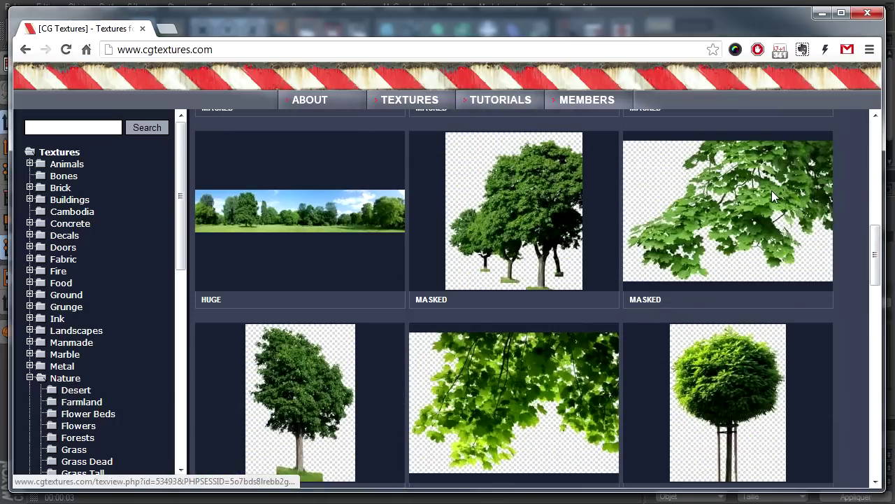
{"action": "scroll", "coordinate": [685, 210], "scroll_direction": "up", "scroll_amount": 3}
{"action": "scroll", "coordinate": [463, 219], "scroll_direction": "down", "scroll_amount": 3}
{"action": "scroll", "coordinate": [533, 249], "scroll_direction": "down", "scroll_amount": 3}
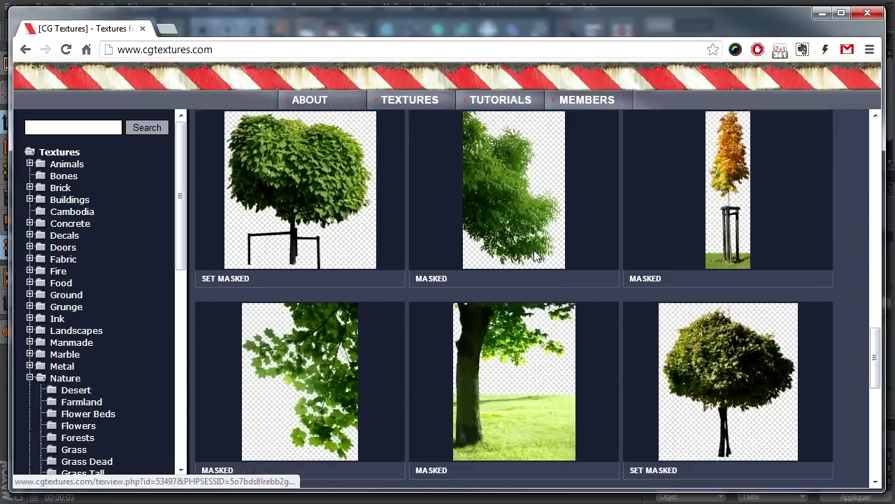
{"action": "scroll", "coordinate": [534, 250], "scroll_direction": "down", "scroll_amount": 3}
{"action": "scroll", "coordinate": [506, 246], "scroll_direction": "down", "scroll_amount": 3}
{"action": "scroll", "coordinate": [506, 246], "scroll_direction": "up", "scroll_amount": 3}
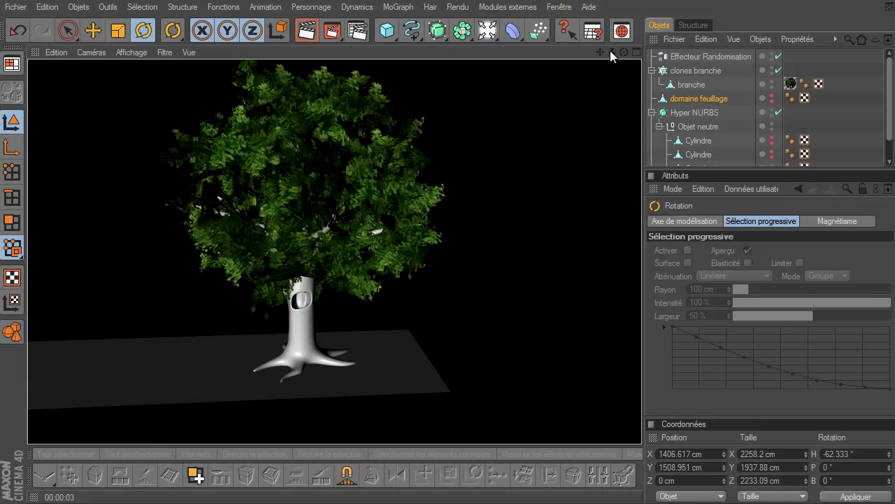
Clear the render preview, deselect domaine feuillage, and move the view closer with the tree on the right
{"action": "left_click_drag", "start_coordinate": [600, 51], "coordinate": [646, 347]}
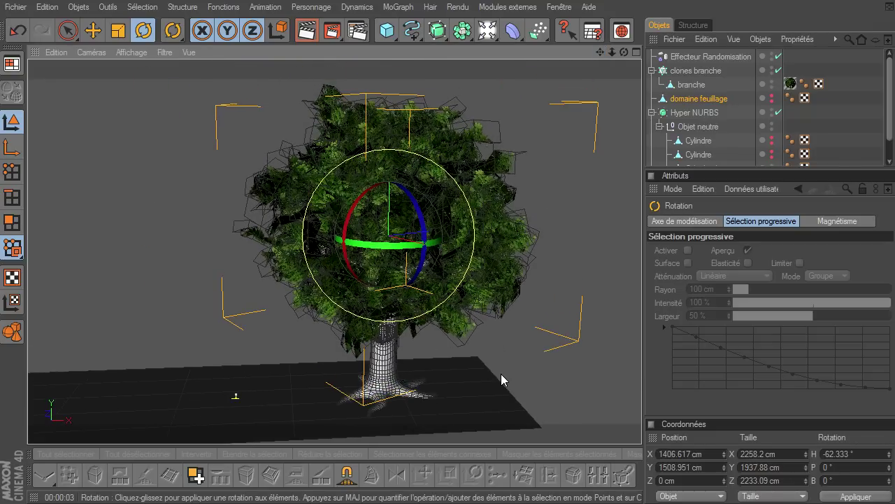
{"action": "left_click", "coordinate": [73, 38]}
{"action": "left_click", "coordinate": [116, 206]}
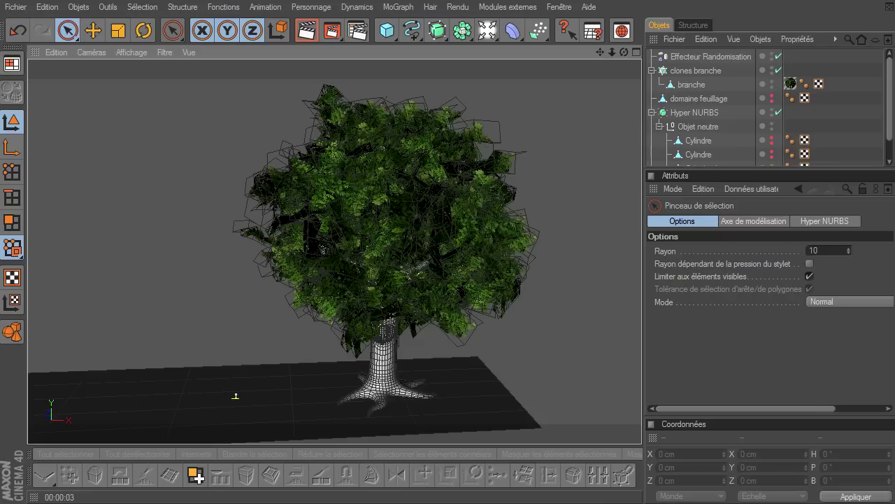
{"action": "left_click_drag", "start_coordinate": [600, 52], "coordinate": [642, 346]}
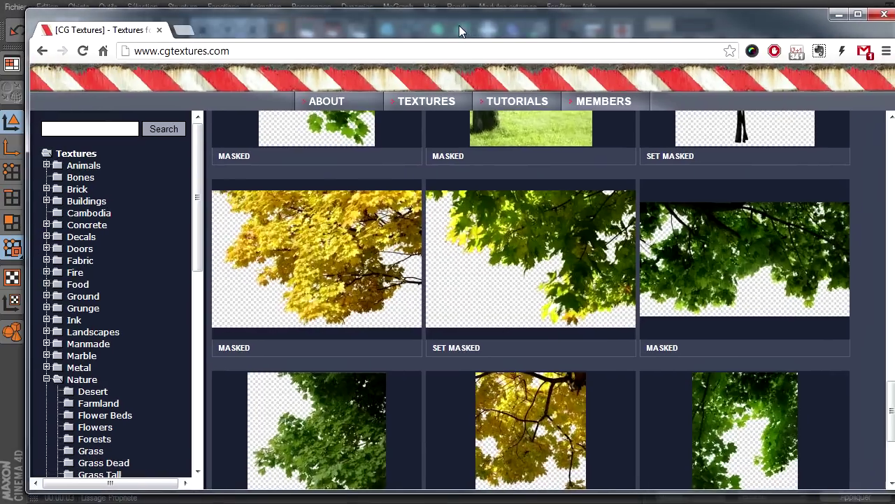
Open the CGTextures Nature category overview
{"action": "scroll", "coordinate": [506, 257], "scroll_direction": "up", "scroll_amount": 2}
{"action": "scroll", "coordinate": [455, 248], "scroll_direction": "up", "scroll_amount": 2}
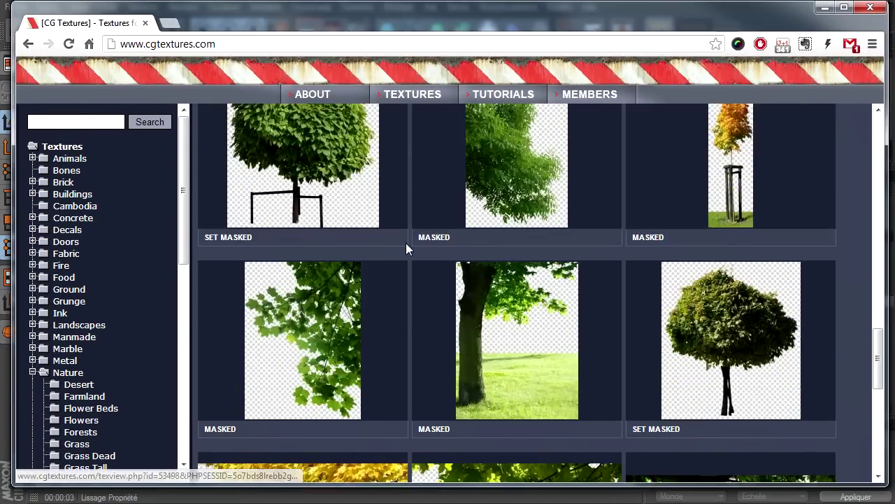
{"action": "scroll", "coordinate": [279, 231], "scroll_direction": "up", "scroll_amount": 2}
{"action": "left_click", "coordinate": [68, 375]}
{"action": "scroll", "coordinate": [596, 396], "scroll_direction": "down", "scroll_amount": 3}
{"action": "scroll", "coordinate": [667, 387], "scroll_direction": "down", "scroll_amount": 3}
Open the Leaves textures, look over the masked leaf photos, and minimise the browser
{"action": "left_click", "coordinate": [732, 321]}
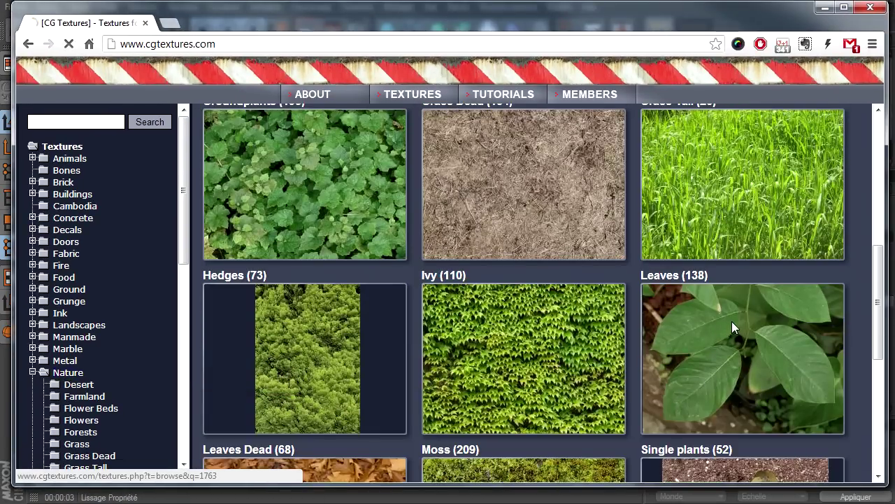
{"action": "scroll", "coordinate": [588, 281], "scroll_direction": "down", "scroll_amount": 1}
{"action": "scroll", "coordinate": [602, 273], "scroll_direction": "down", "scroll_amount": 2}
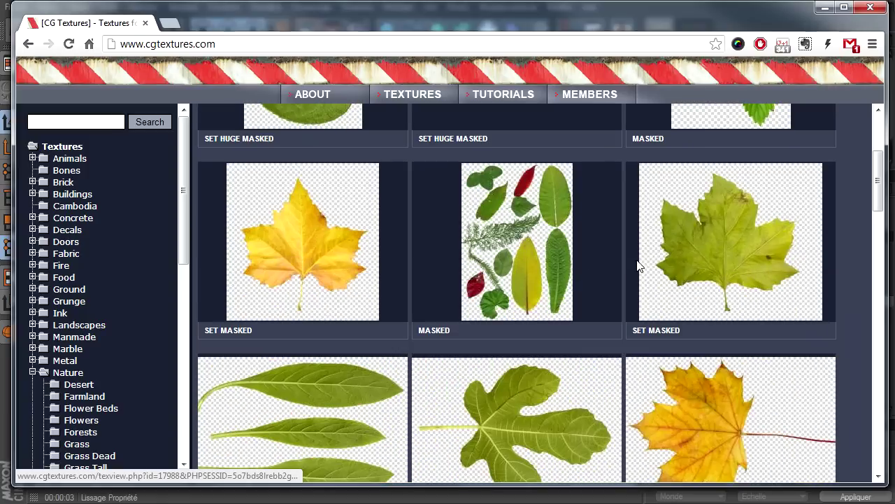
{"action": "scroll", "coordinate": [710, 392], "scroll_direction": "down", "scroll_amount": 2}
{"action": "scroll", "coordinate": [699, 292], "scroll_direction": "down", "scroll_amount": 1}
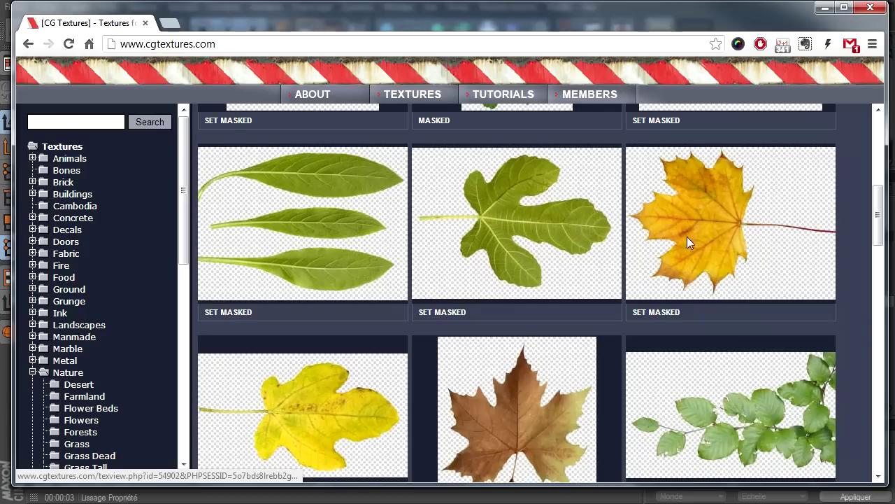
{"action": "scroll", "coordinate": [688, 238], "scroll_direction": "down", "scroll_amount": 1}
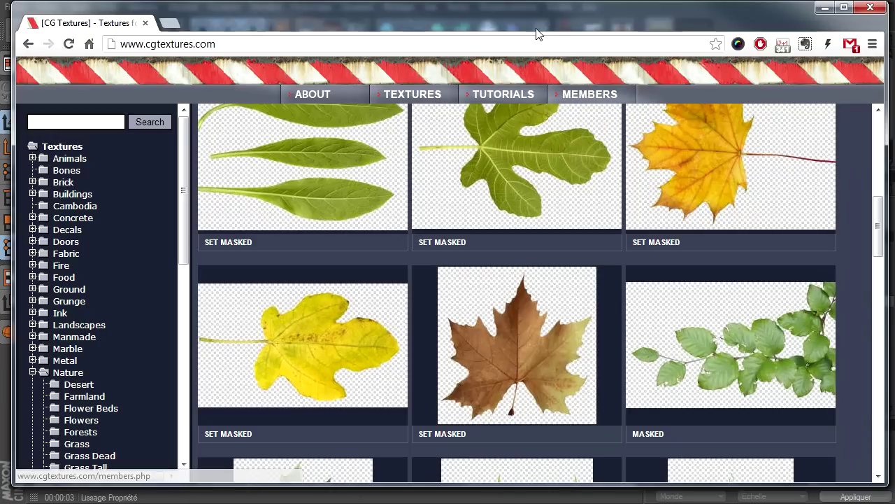
{"action": "left_click", "coordinate": [825, 7]}
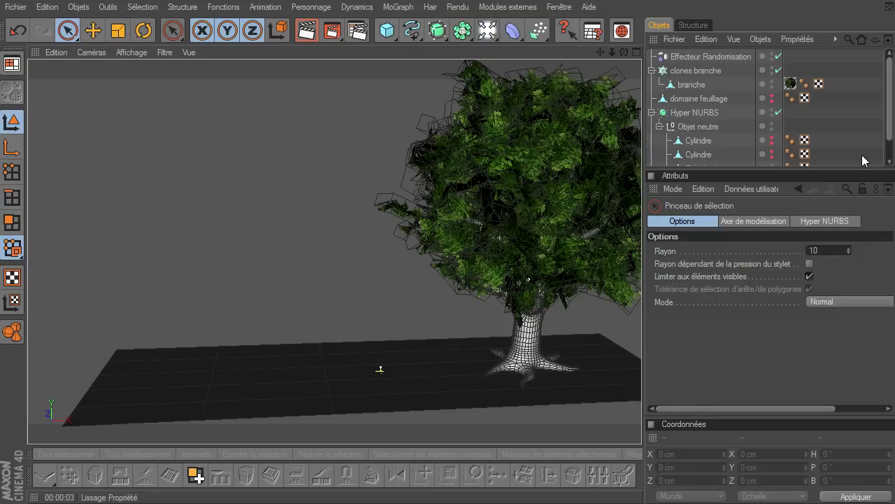
Set domaine feuillage's editor and render visibility to Par défaut, then open the primitives menu
{"action": "left_click_drag", "start_coordinate": [599, 54], "coordinate": [642, 346]}
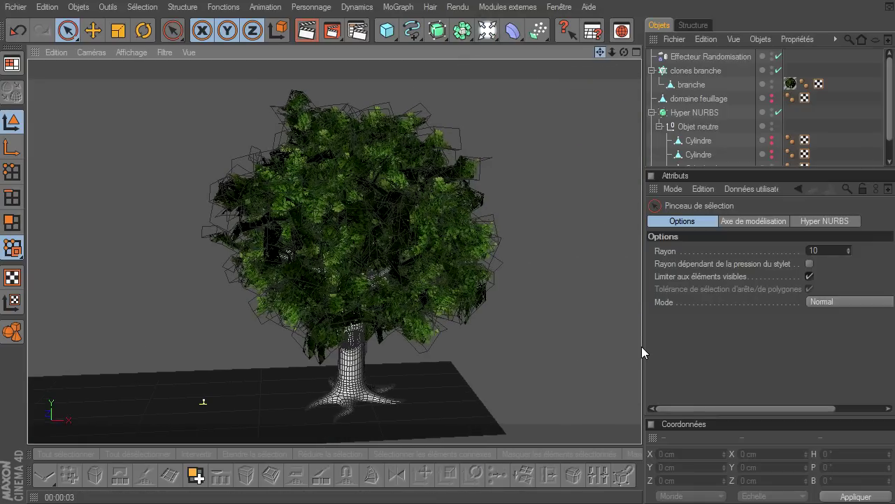
{"action": "mouse_move", "coordinate": [622, 51]}
{"action": "left_mouse_down"}
{"action": "mouse_move", "coordinate": [641, 347]}
{"action": "mouse_move", "coordinate": [627, 54]}
{"action": "left_mouse_up"}
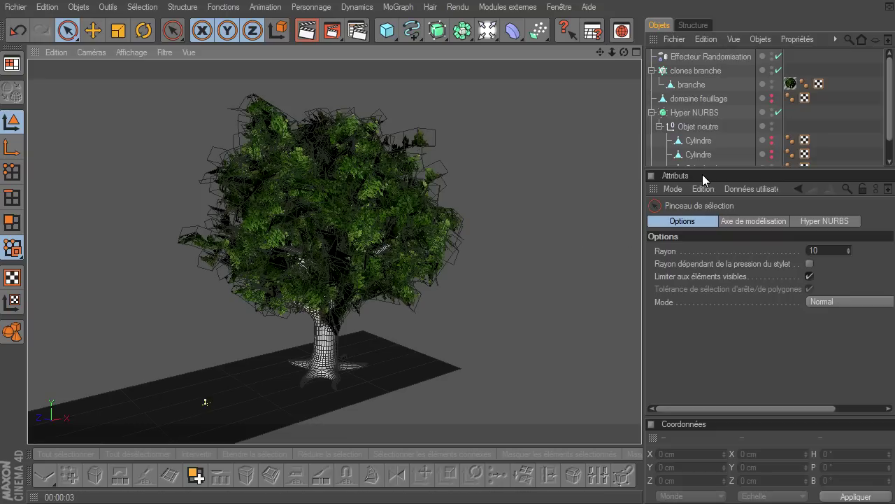
{"action": "left_click_drag", "start_coordinate": [719, 169], "coordinate": [718, 220]}
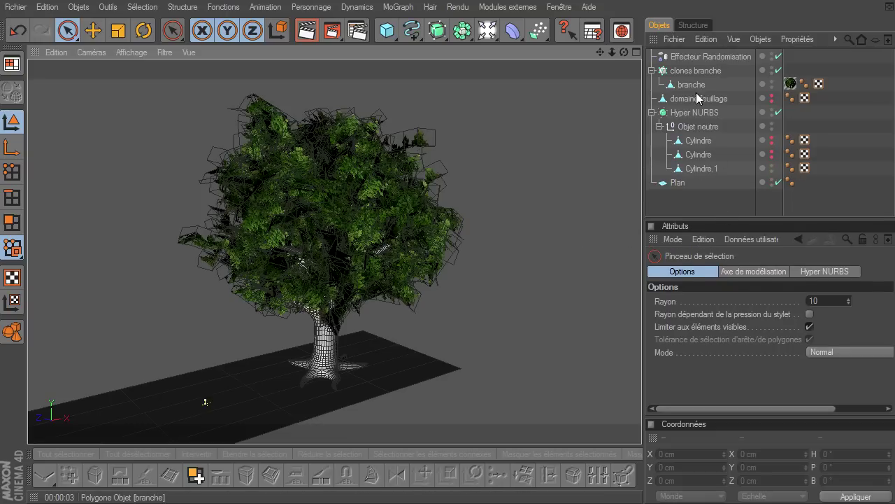
{"action": "left_click", "coordinate": [694, 97]}
{"action": "left_click", "coordinate": [771, 96]}
{"action": "left_click", "coordinate": [772, 102]}
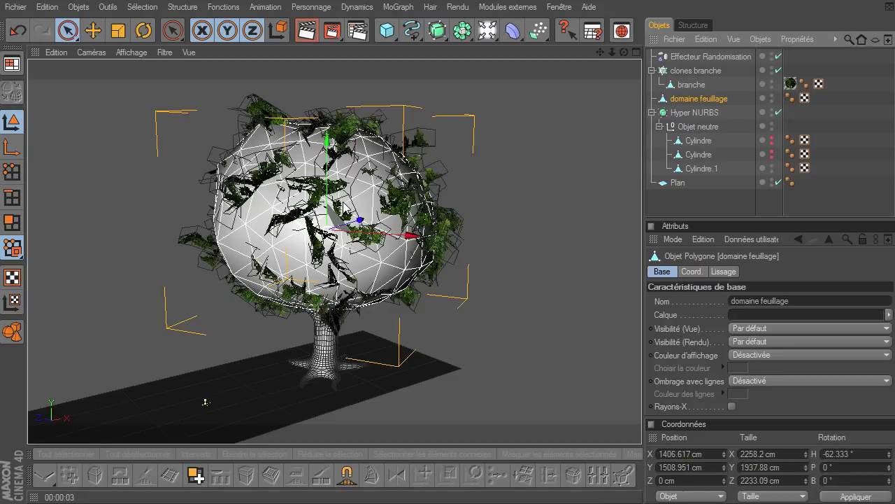
{"action": "mouse_move", "coordinate": [623, 55]}
{"action": "left_mouse_down"}
{"action": "mouse_move", "coordinate": [653, 343]}
{"action": "mouse_move", "coordinate": [644, 352]}
{"action": "left_mouse_up"}
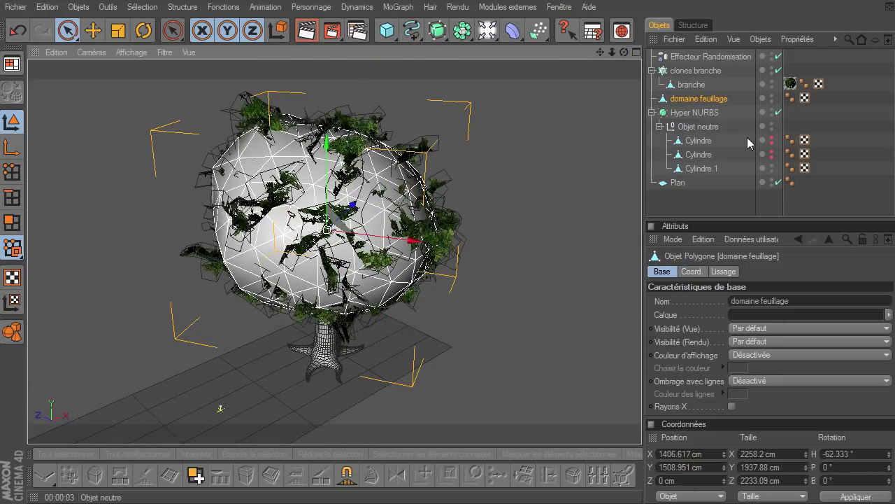
{"action": "left_click_drag", "start_coordinate": [387, 30], "coordinate": [419, 48]}
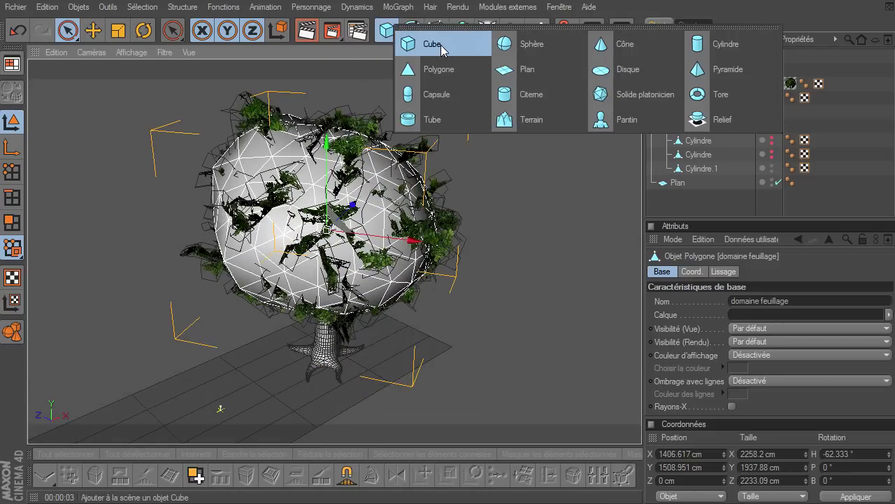
Add a Cube of about 1903 × 1438 × 2245 cm around the crown, make it editable, and hide domaine feuillage
{"action": "left_click", "coordinate": [418, 46]}
{"action": "mouse_move", "coordinate": [221, 409]}
{"action": "left_mouse_down"}
{"action": "mouse_move", "coordinate": [283, 213]}
{"action": "mouse_move", "coordinate": [329, 210]}
{"action": "left_mouse_up"}
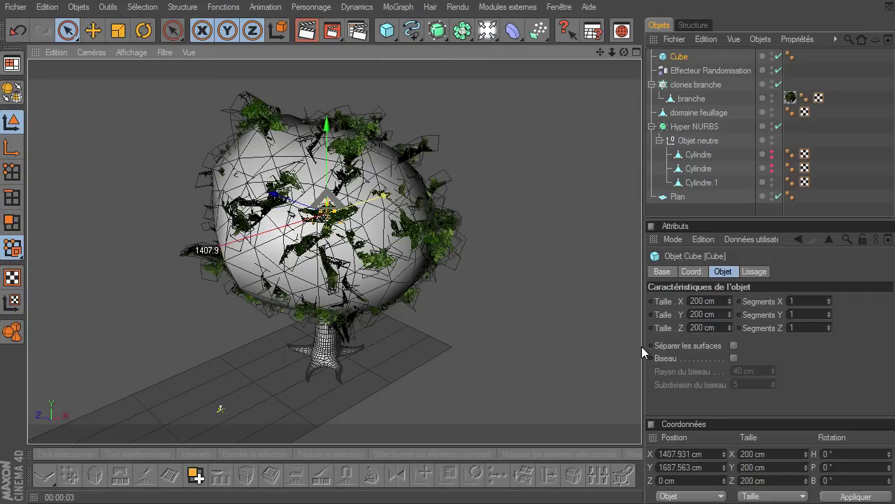
{"action": "left_click_drag", "start_coordinate": [729, 327], "coordinate": [642, 347]}
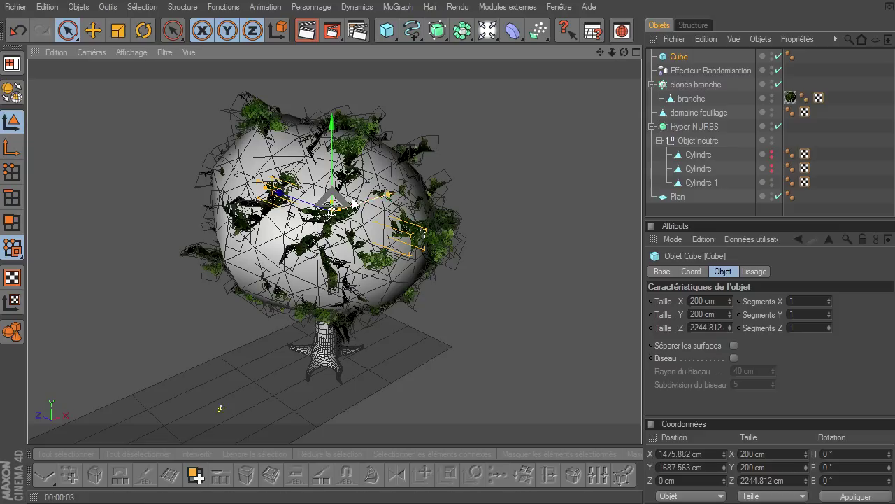
{"action": "left_click_drag", "start_coordinate": [730, 314], "coordinate": [641, 347]}
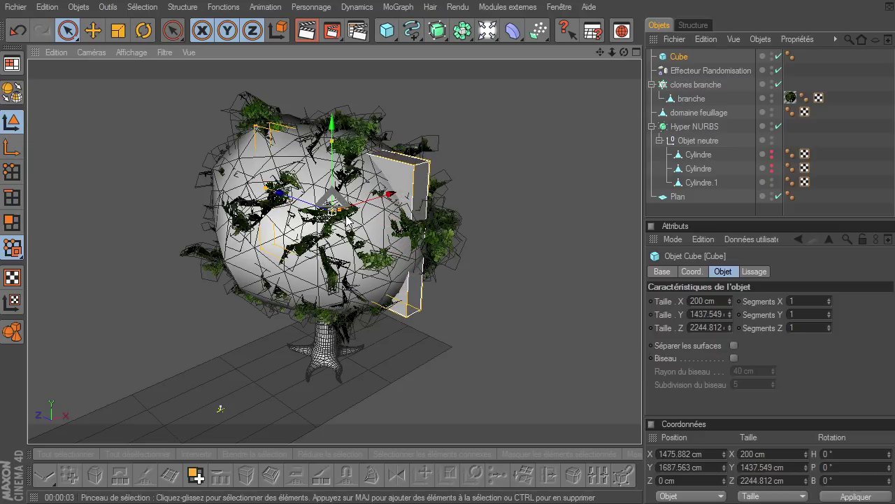
{"action": "mouse_move", "coordinate": [729, 301]}
{"action": "left_mouse_down"}
{"action": "mouse_move", "coordinate": [642, 346]}
{"action": "mouse_move", "coordinate": [629, 335]}
{"action": "left_mouse_up"}
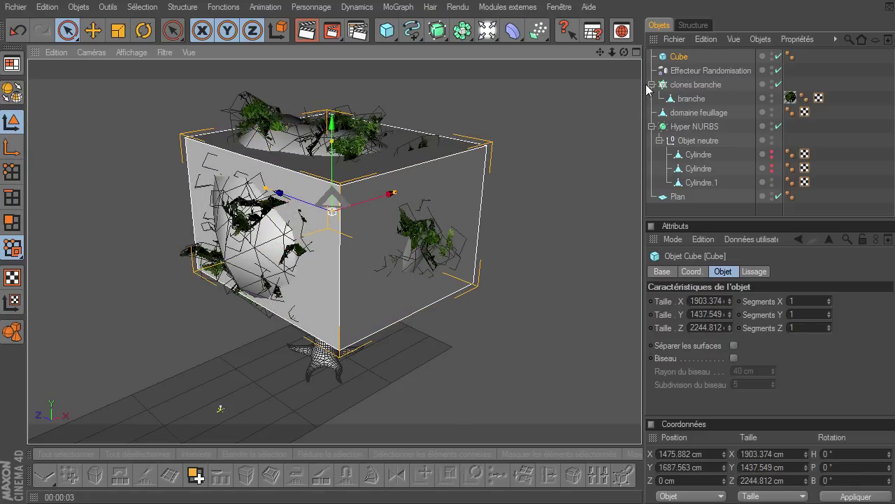
{"action": "left_click", "coordinate": [12, 92]}
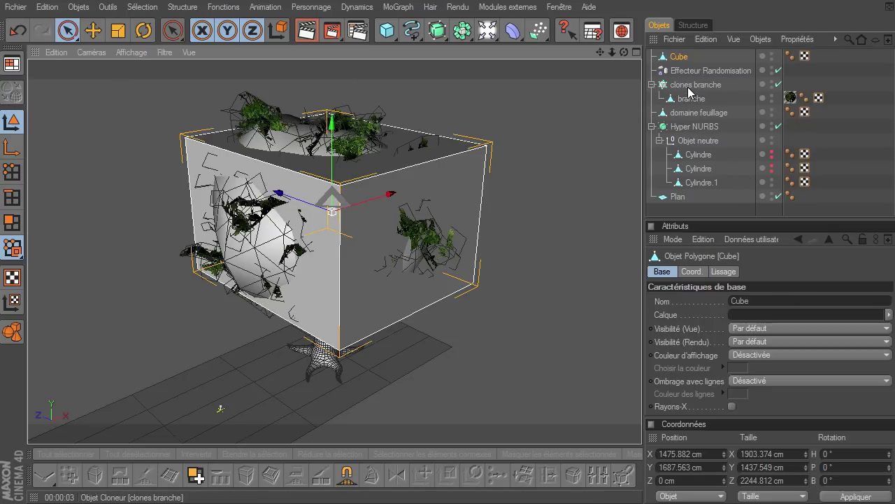
{"action": "left_click", "coordinate": [771, 112]}
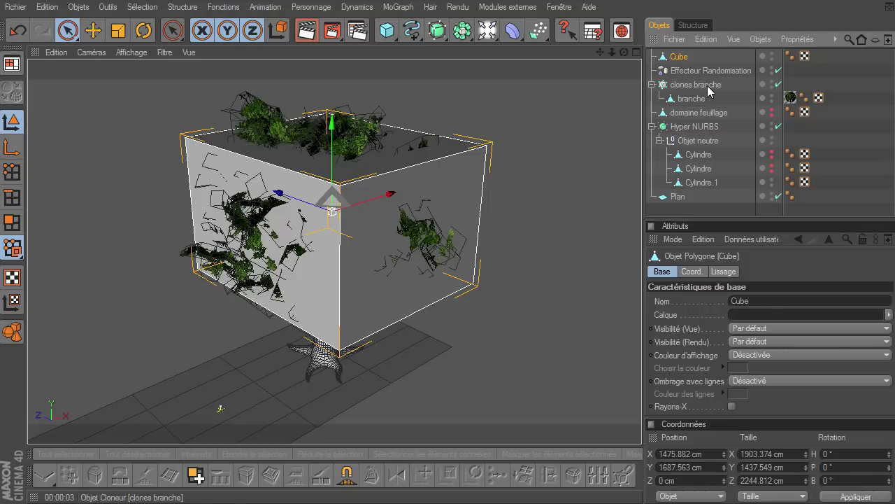
Use the Cube as the clones branche fill object, hide it, and check the result
{"action": "left_click", "coordinate": [709, 86]}
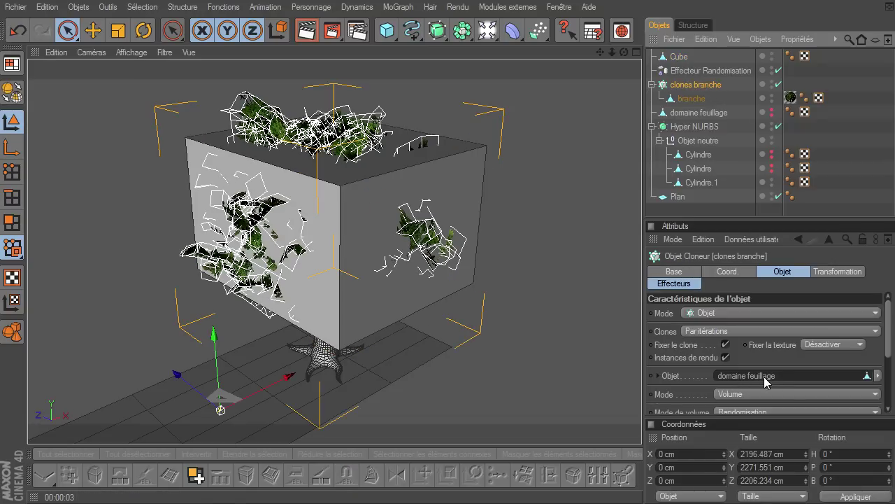
{"action": "left_click_drag", "start_coordinate": [679, 57], "coordinate": [812, 373]}
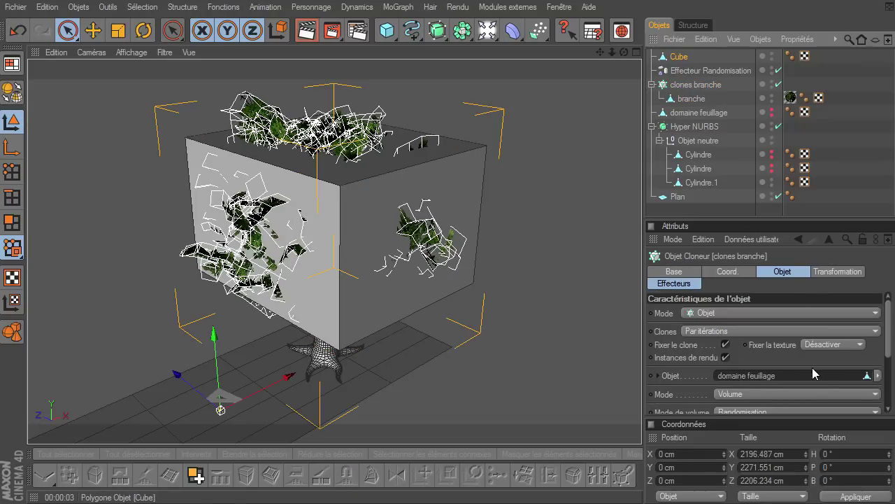
{"action": "left_click", "coordinate": [772, 54]}
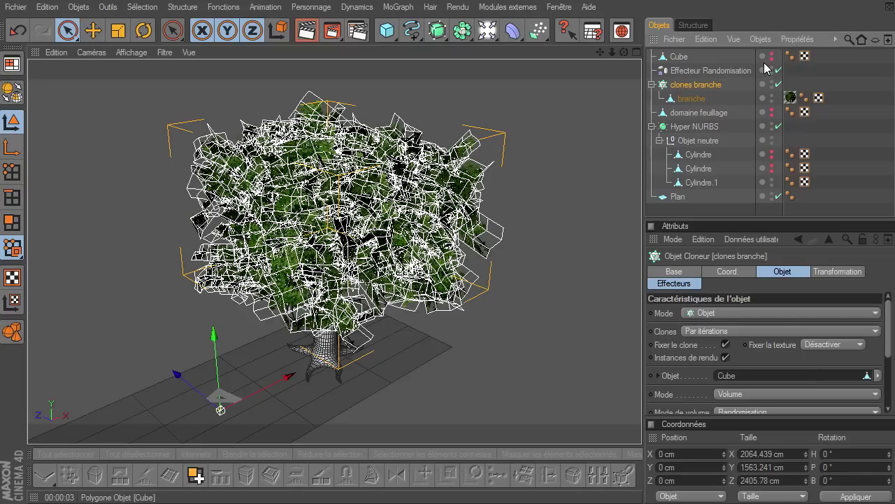
{"action": "left_click", "coordinate": [541, 143]}
{"action": "mouse_move", "coordinate": [623, 51]}
{"action": "left_mouse_down"}
{"action": "mouse_move", "coordinate": [622, 361]}
{"action": "mouse_move", "coordinate": [639, 346]}
{"action": "left_mouse_up"}
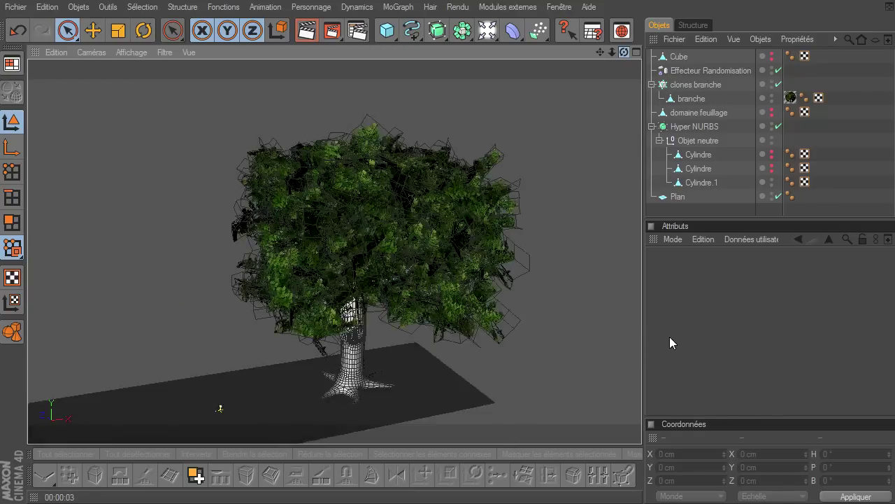
{"action": "left_click_drag", "start_coordinate": [639, 346], "coordinate": [641, 346]}
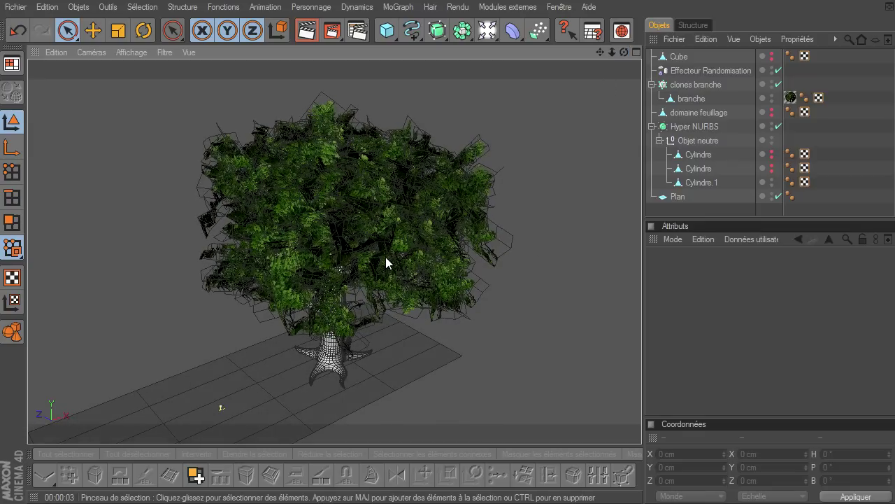
Put domaine feuillage back in the cloner's Objet field, keeping the Cube hidden
{"action": "left_click", "coordinate": [696, 85]}
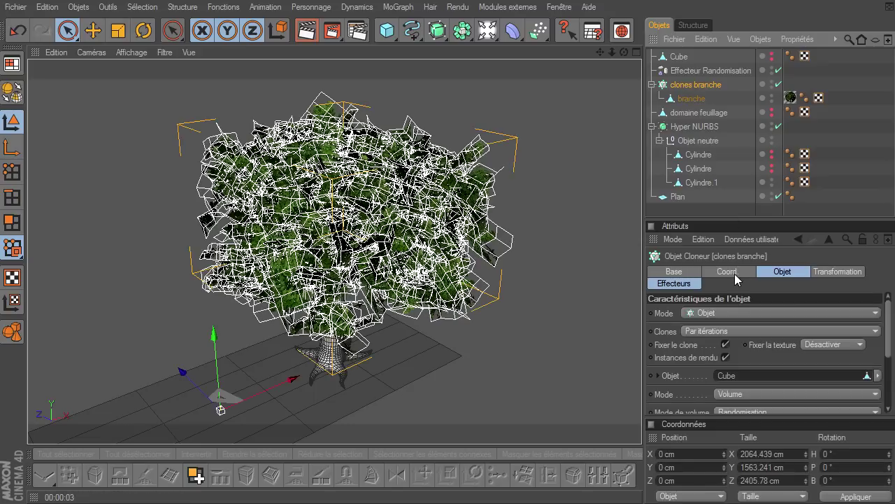
{"action": "left_click", "coordinate": [699, 114]}
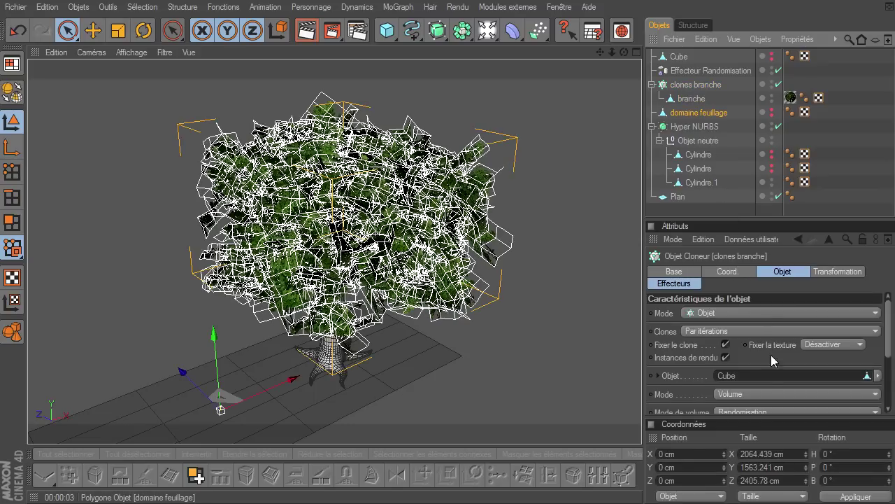
{"action": "left_click_drag", "start_coordinate": [768, 378], "coordinate": [768, 378]}
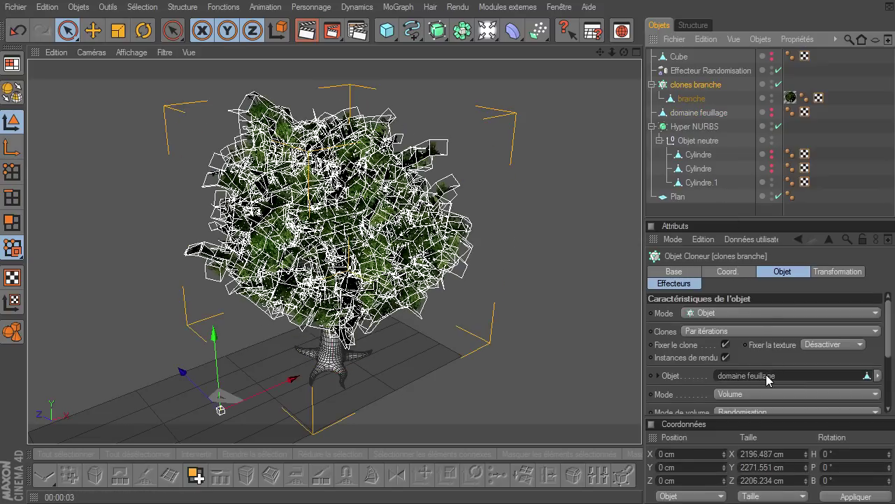
{"action": "left_click", "coordinate": [772, 56]}
{"action": "left_click", "coordinate": [772, 56]}
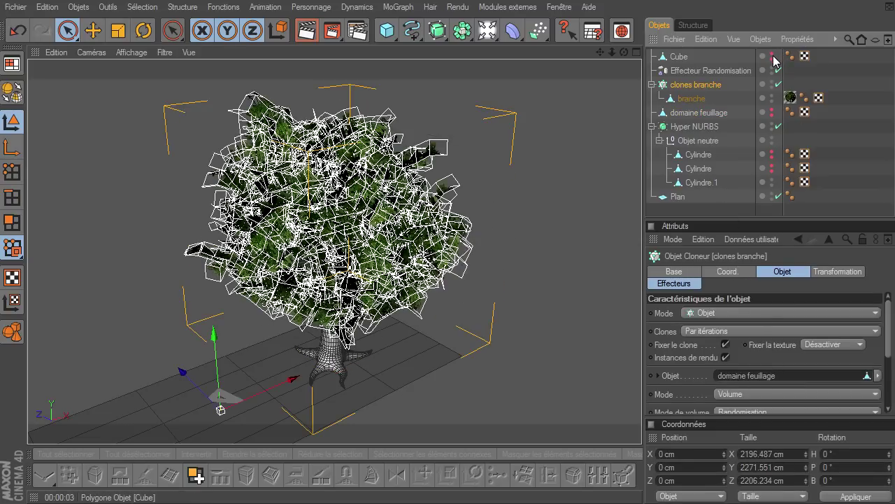
{"action": "left_click", "coordinate": [525, 214]}
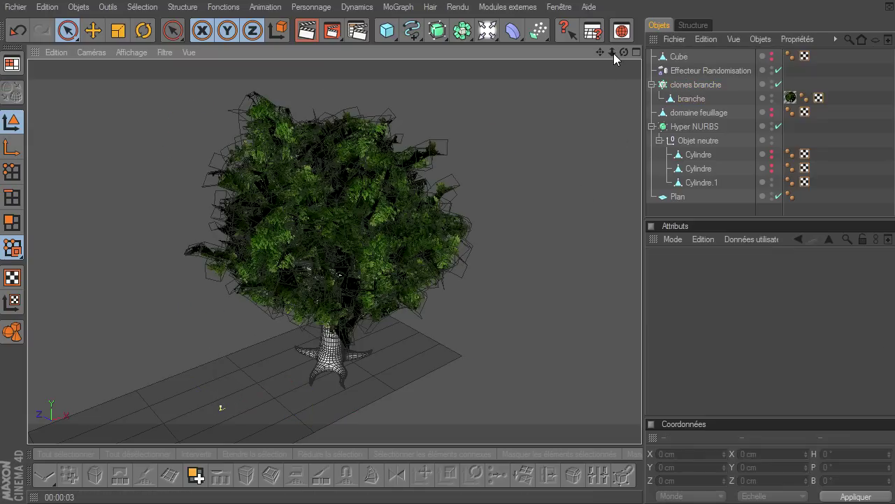
{"action": "mouse_move", "coordinate": [639, 351]}
{"action": "left_mouse_down", "text": "alt"}
{"action": "mouse_move", "coordinate": [571, 354]}
{"action": "mouse_move", "coordinate": [662, 346]}
{"action": "mouse_move", "coordinate": [641, 346]}
{"action": "left_mouse_up", "text": "alt"}
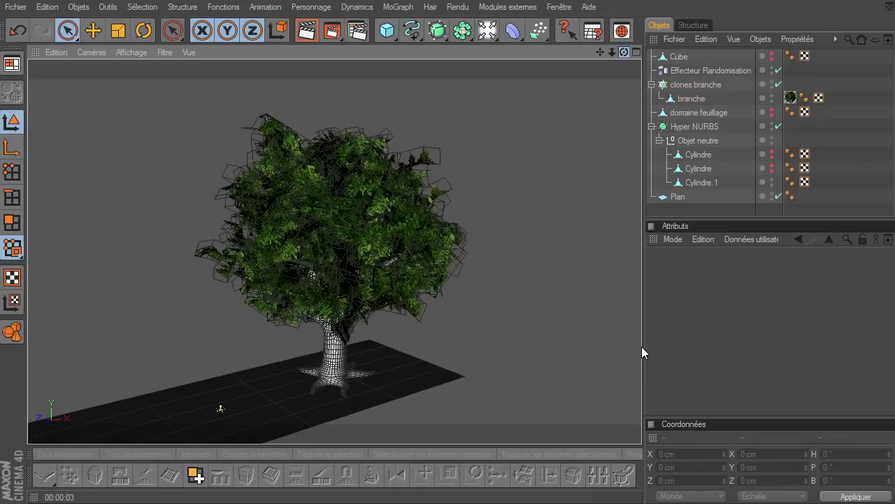
Disable the clones branche cloner and frame the single branche object to inspect it
{"action": "left_click", "coordinate": [703, 110]}
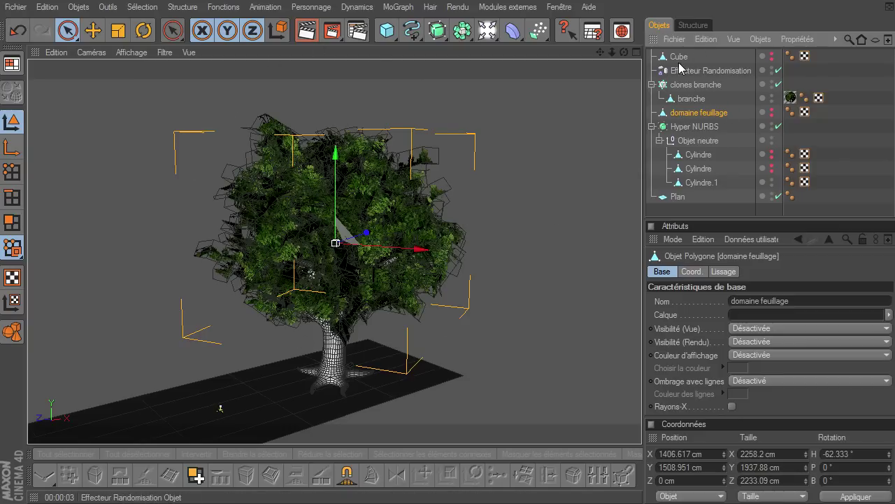
{"action": "left_click", "coordinate": [677, 98]}
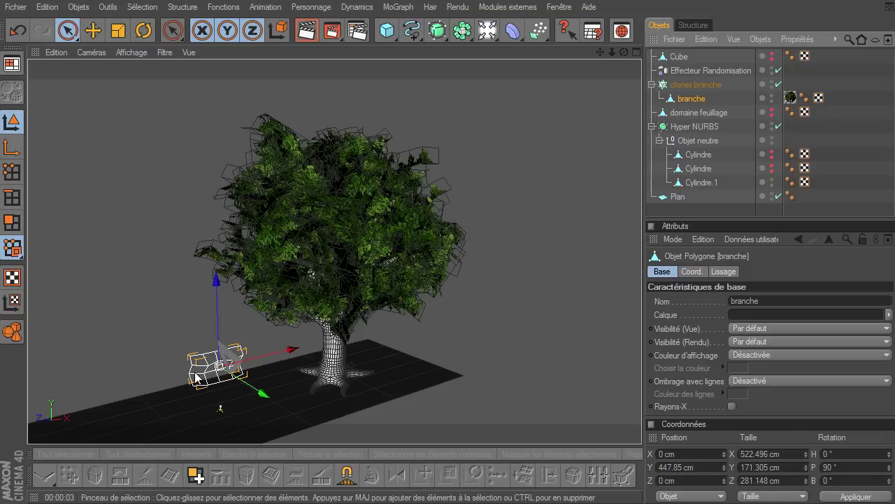
{"action": "left_click", "coordinate": [778, 84]}
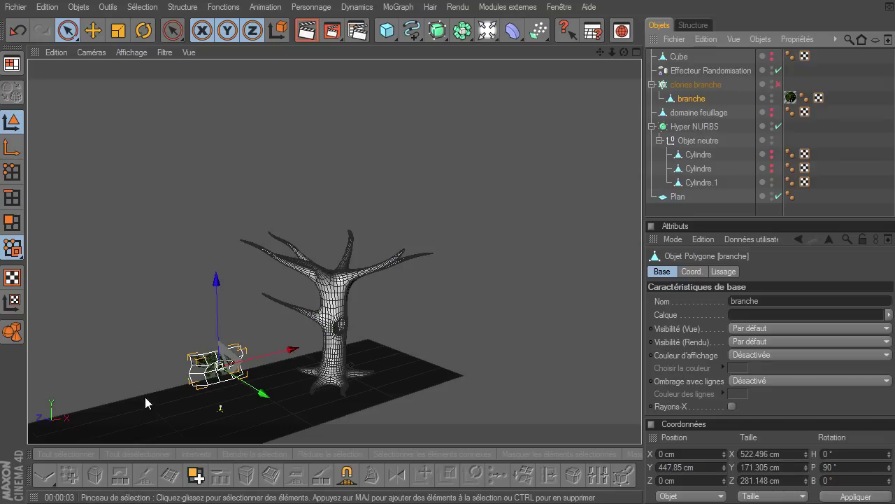
{"action": "key", "text": "o"}
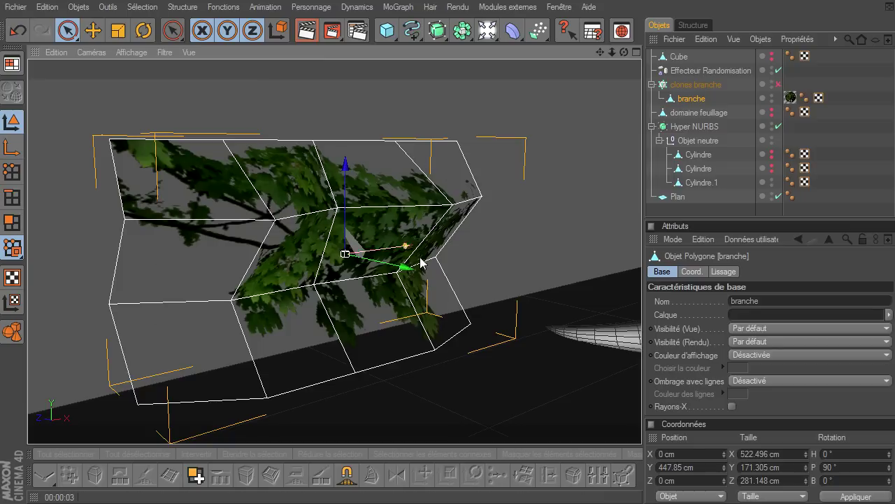
{"action": "left_click_drag", "start_coordinate": [624, 53], "coordinate": [641, 346]}
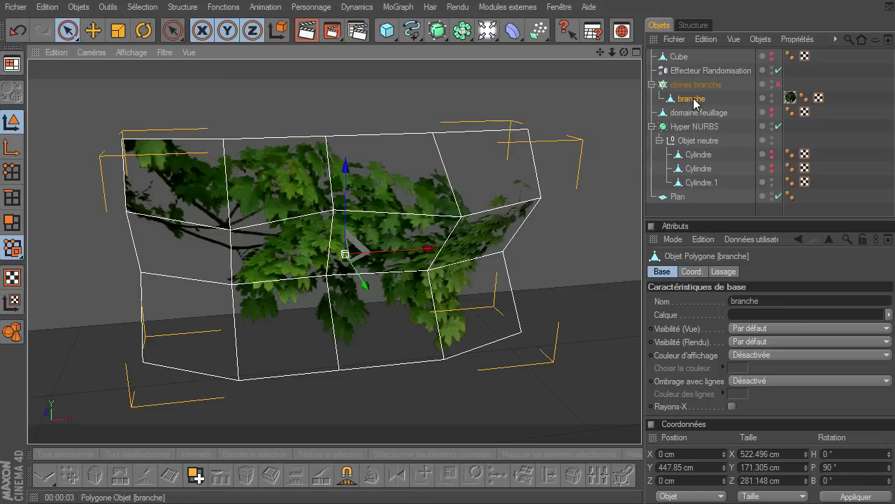
{"action": "left_click", "coordinate": [689, 83]}
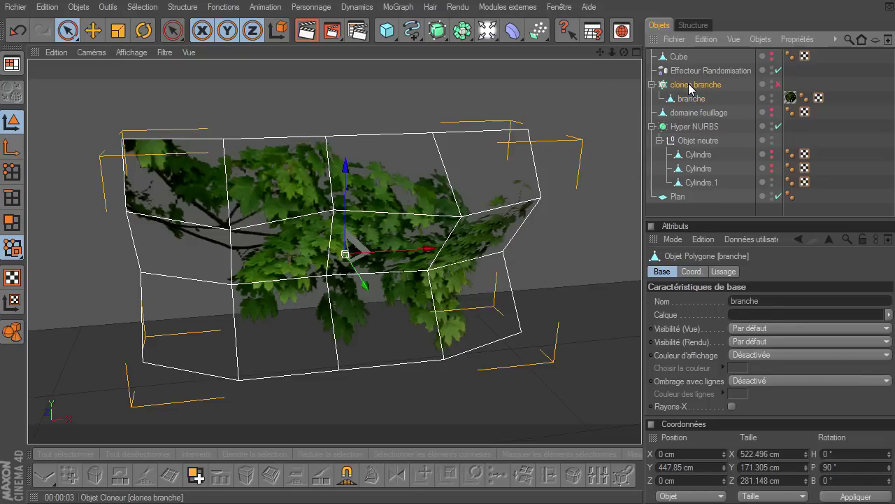
Re-enable clones branche to restore the 400-clone leafy crown, then view the whole tree
{"action": "left_click", "coordinate": [772, 81]}
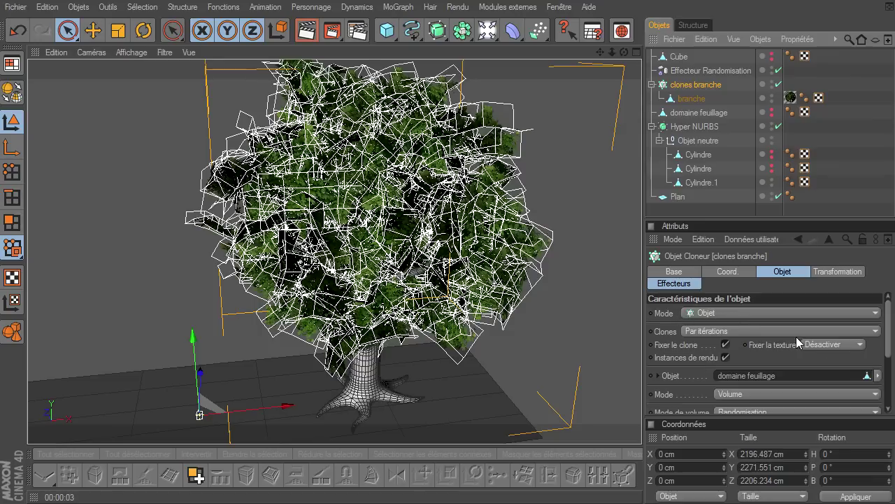
{"action": "scroll", "coordinate": [712, 351], "scroll_direction": "down", "scroll_amount": 2}
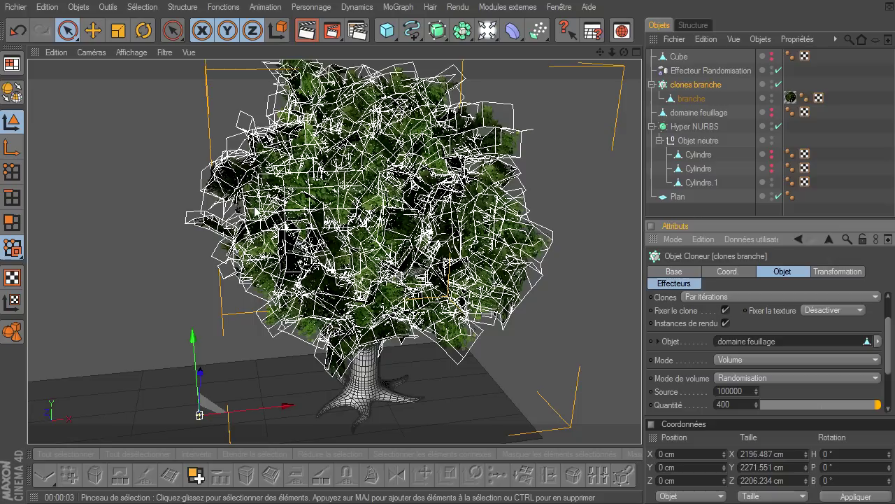
{"action": "left_click", "coordinate": [611, 351]}
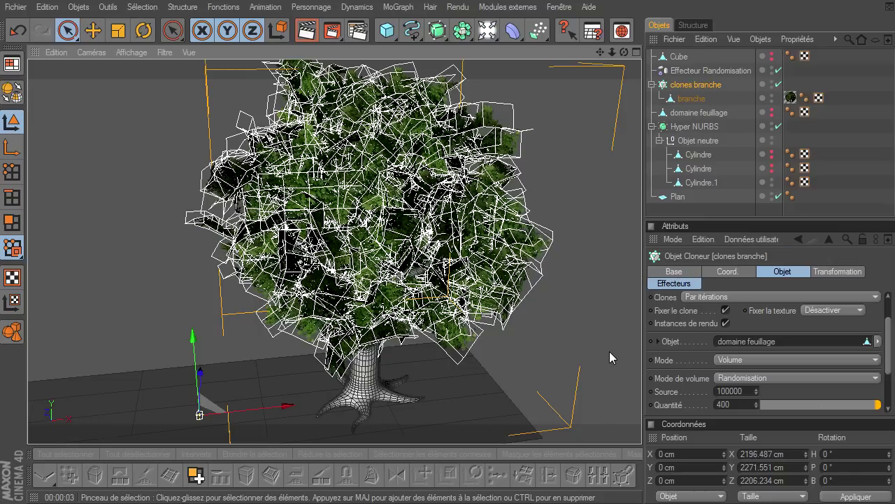
{"action": "scroll", "coordinate": [622, 355], "scroll_direction": "down", "scroll_amount": 3}
{"action": "left_click_drag", "start_coordinate": [615, 354], "coordinate": [572, 183], "text": "alt"}
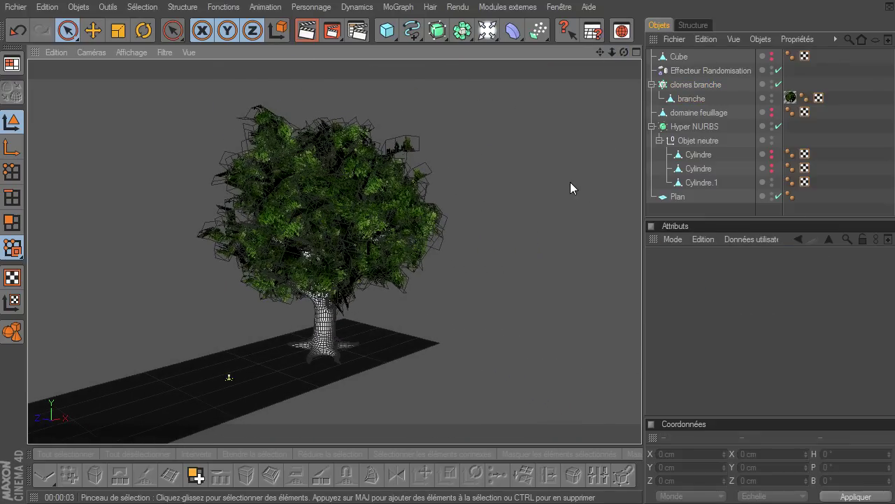